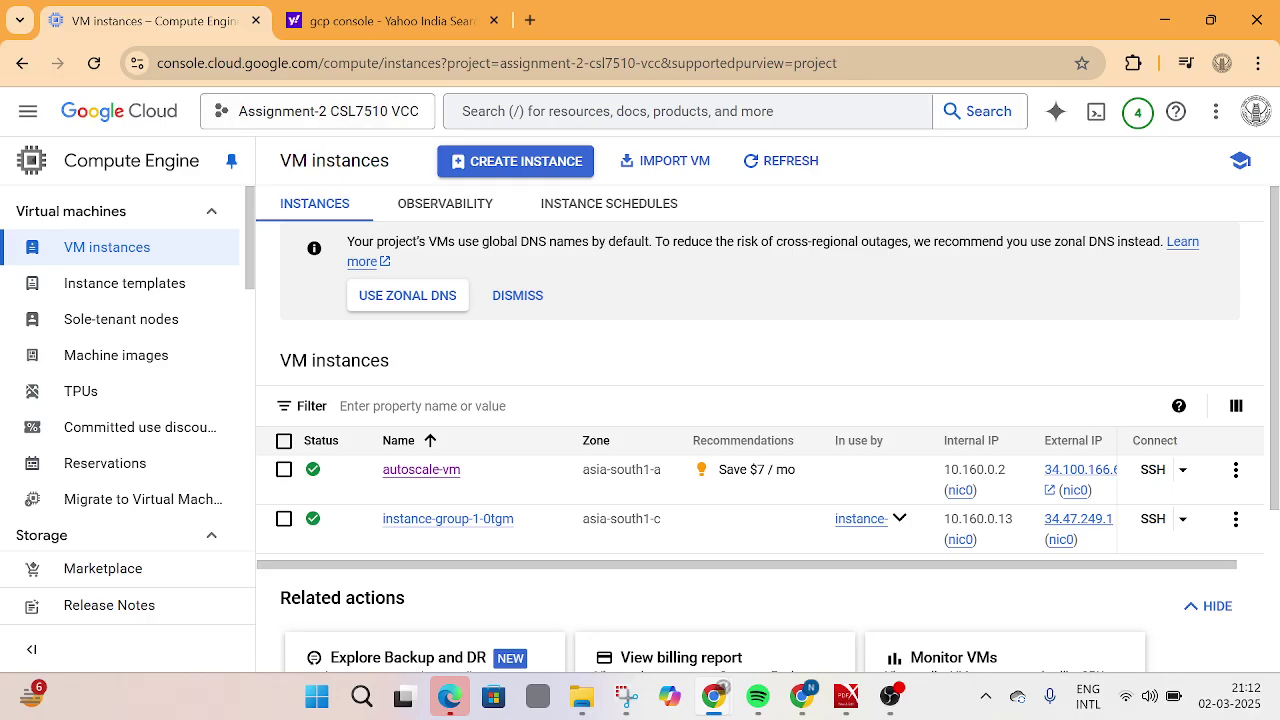
Create a new Google Cloud project named Demo1234.
left_click(340, 111)
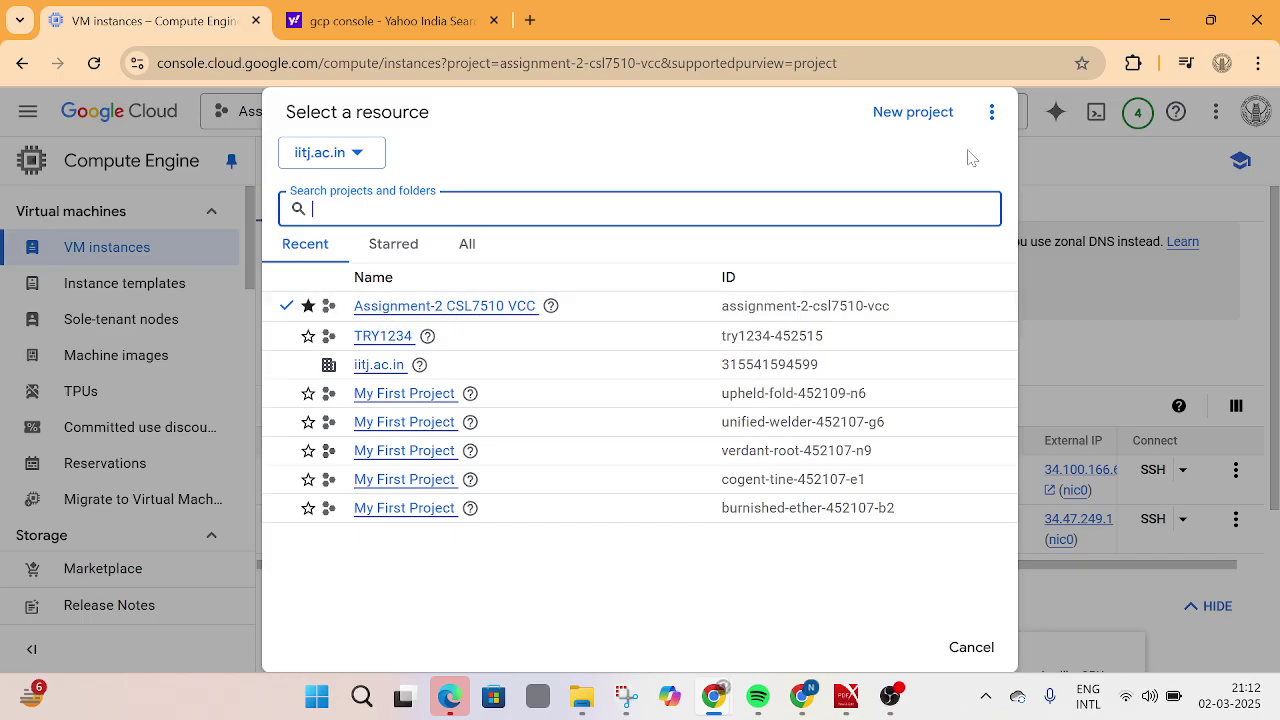
left_click(915, 116)
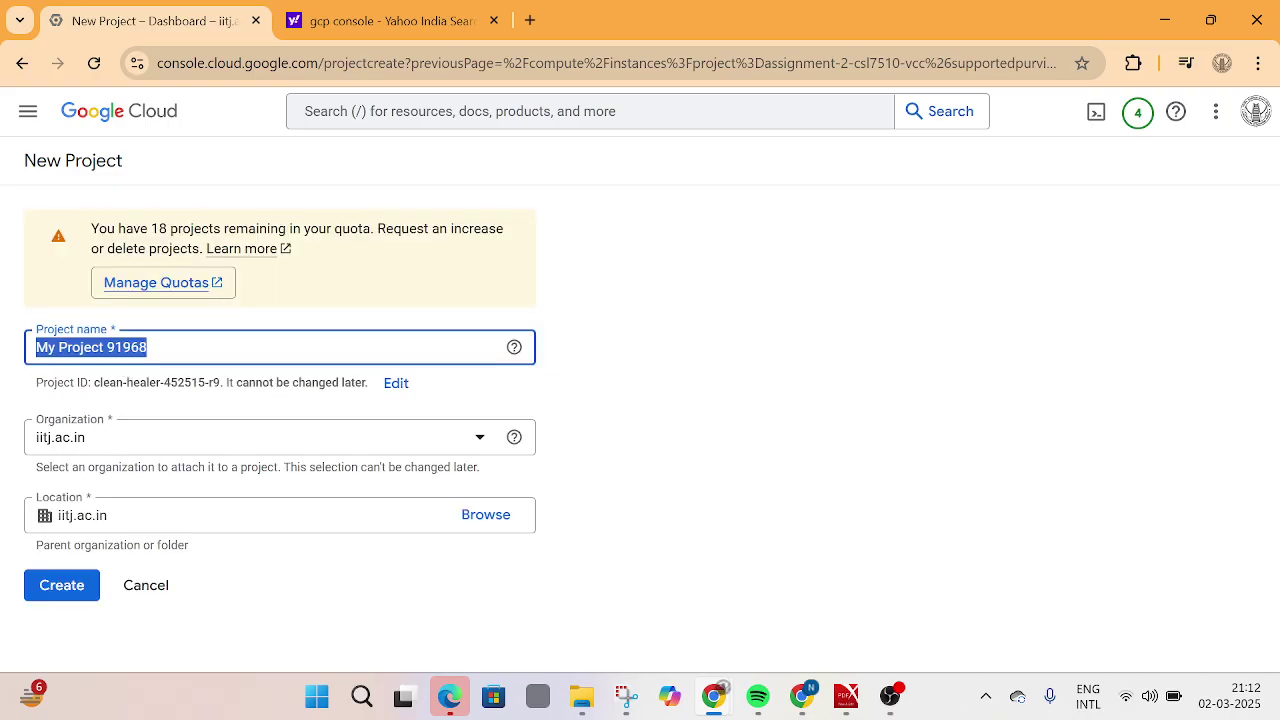
type("D")
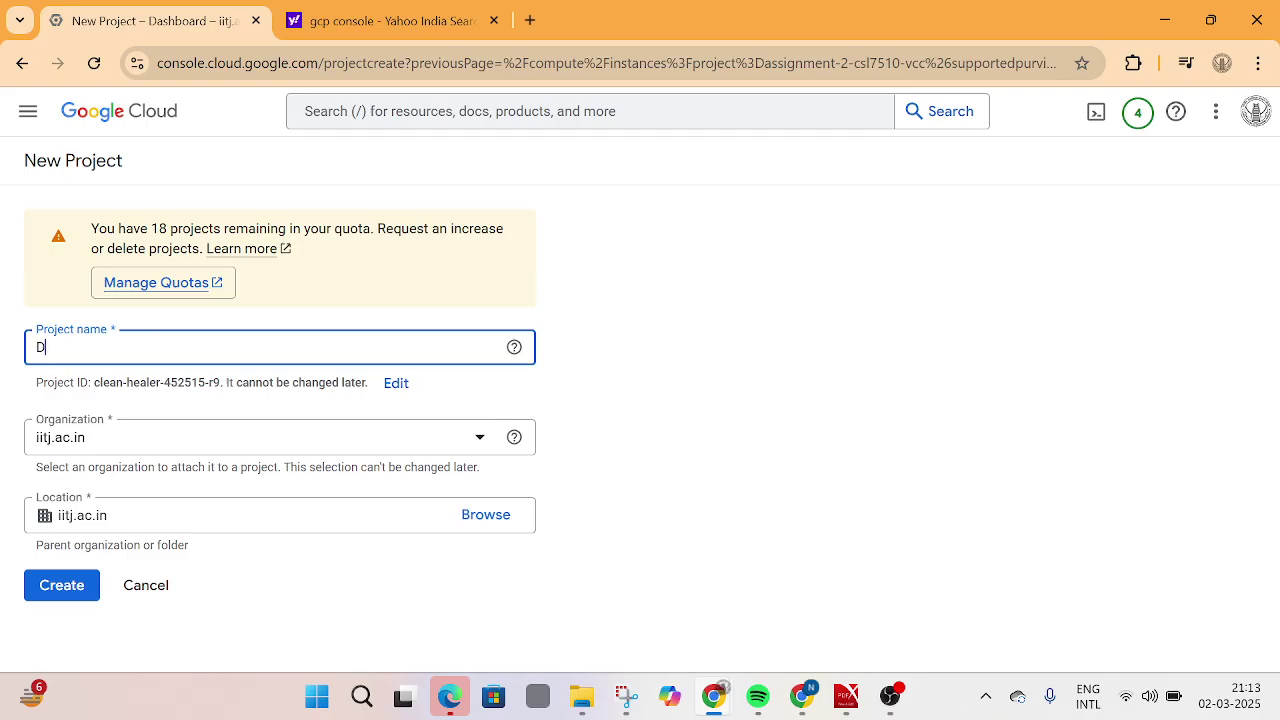
type("emo1234")
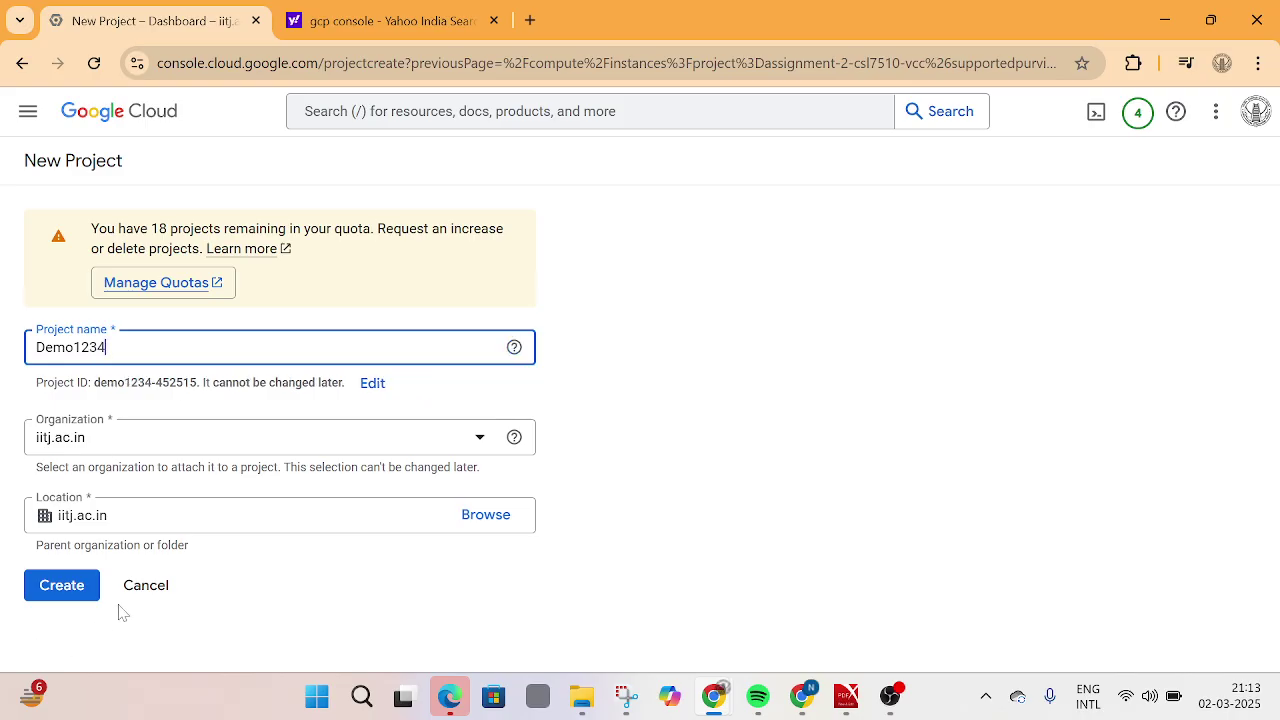
left_click(86, 588)
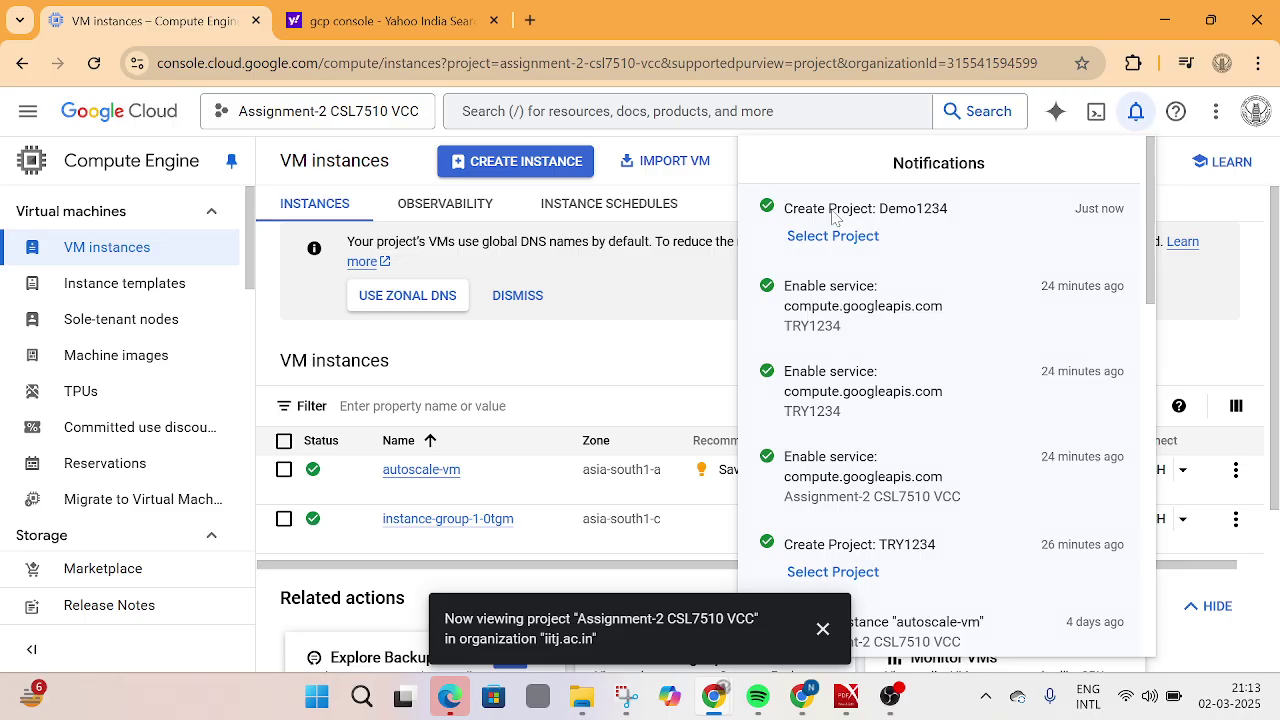
Switch to the Demo1234 project and enable the Compute Engine API for it.
left_click(345, 114)
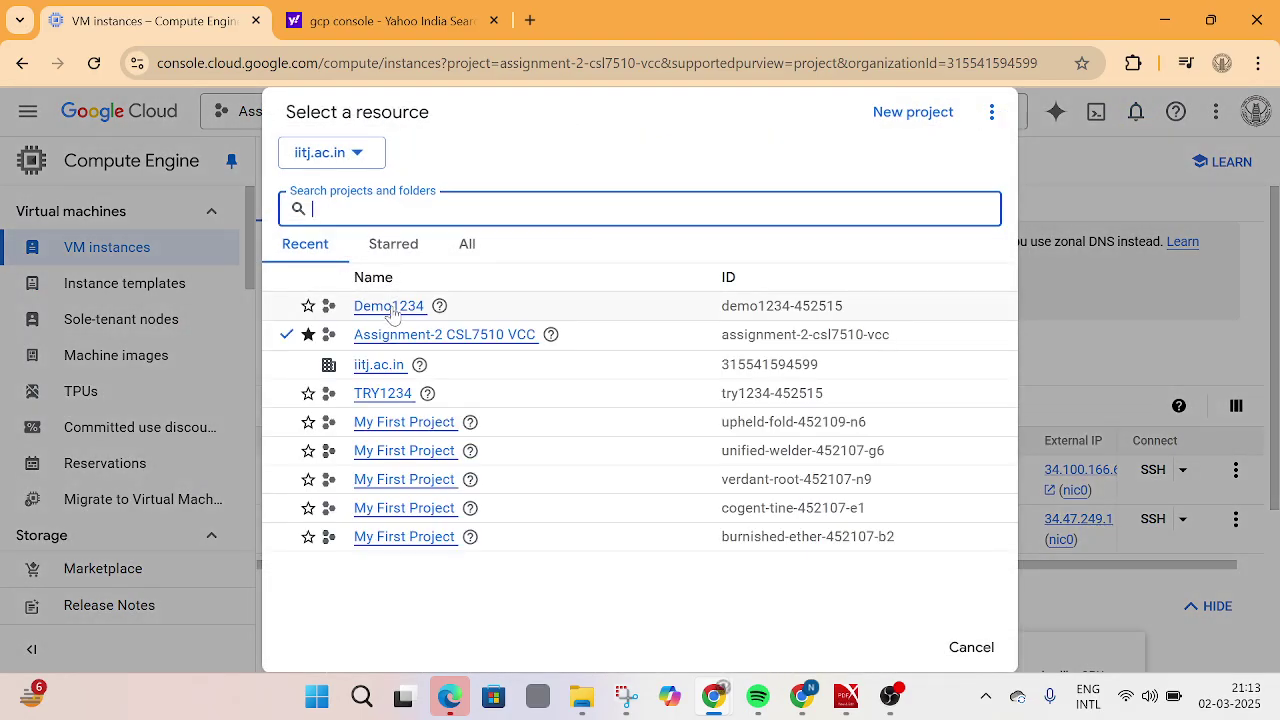
left_click(390, 307)
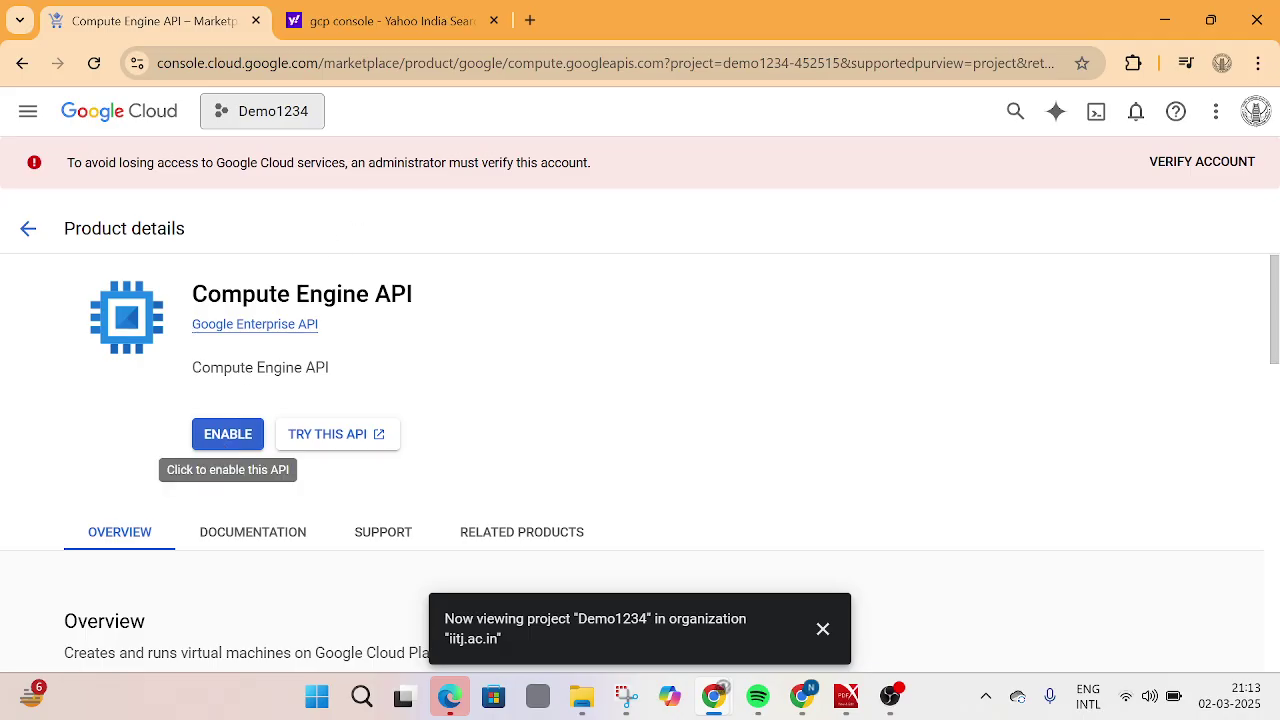
left_click(238, 428)
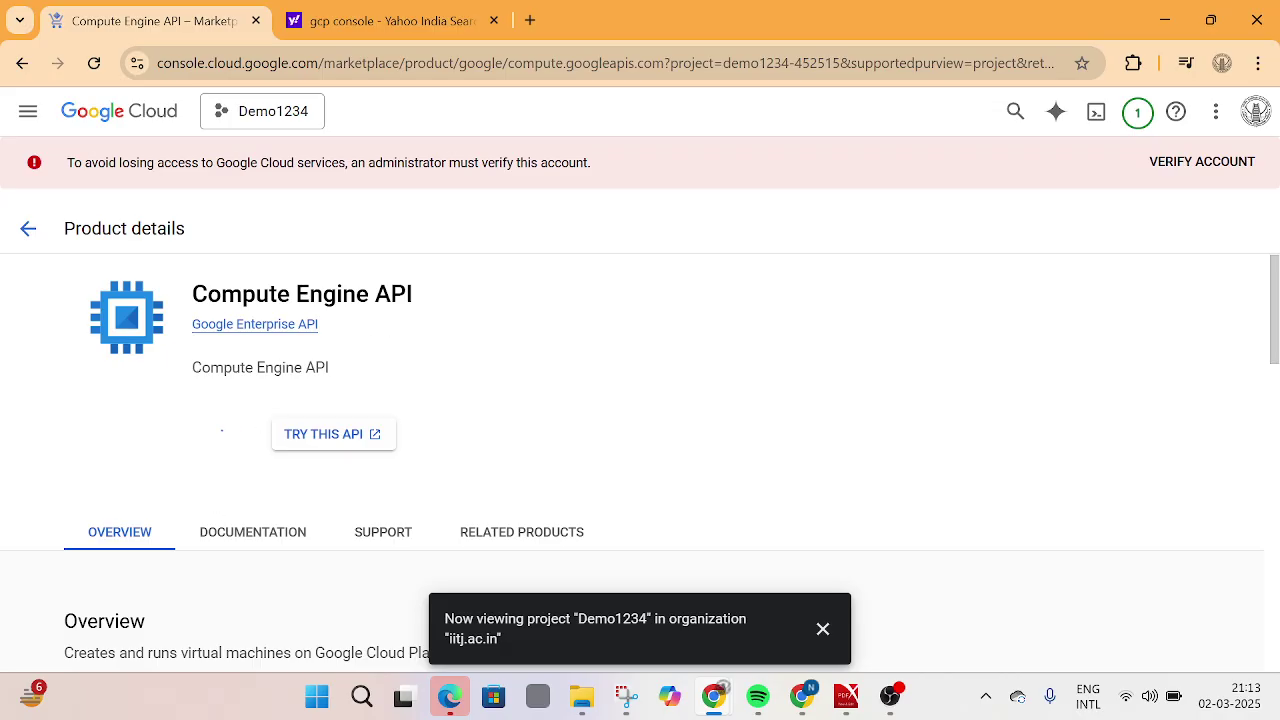
Reselect the Demo1234 project and open its Cloud overview dashboard.
left_click(305, 113)
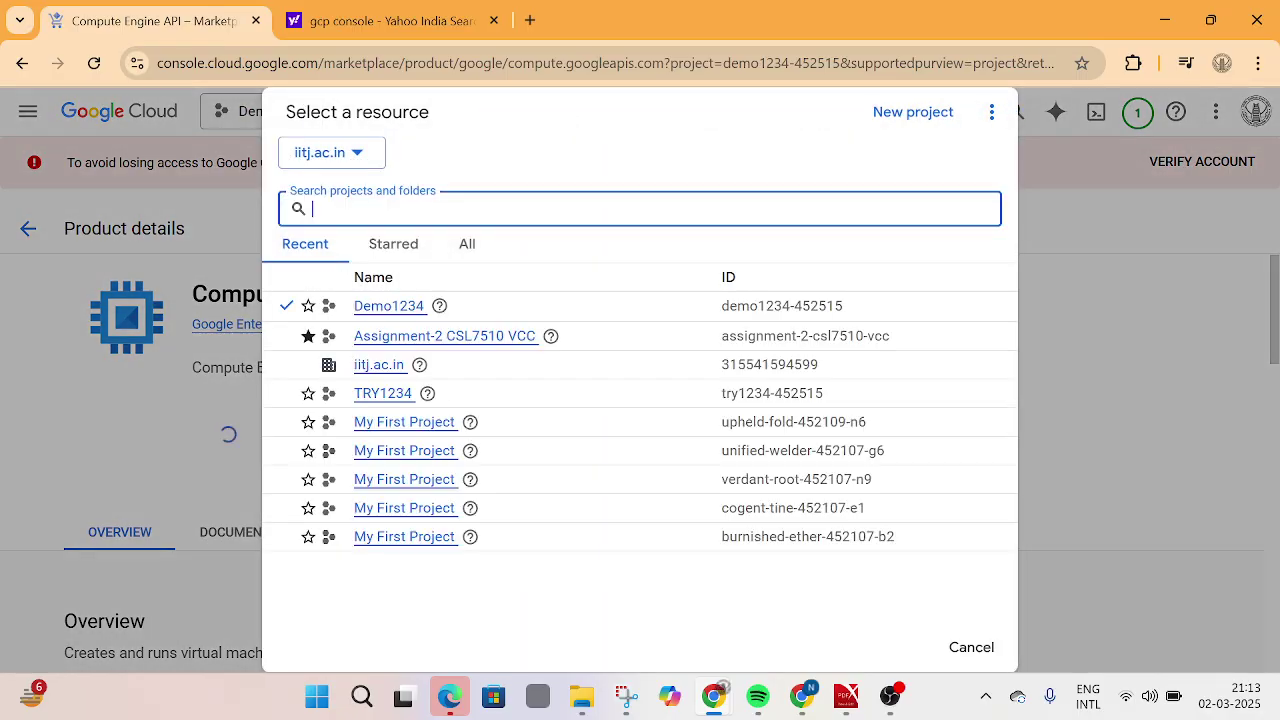
double_click(370, 310)
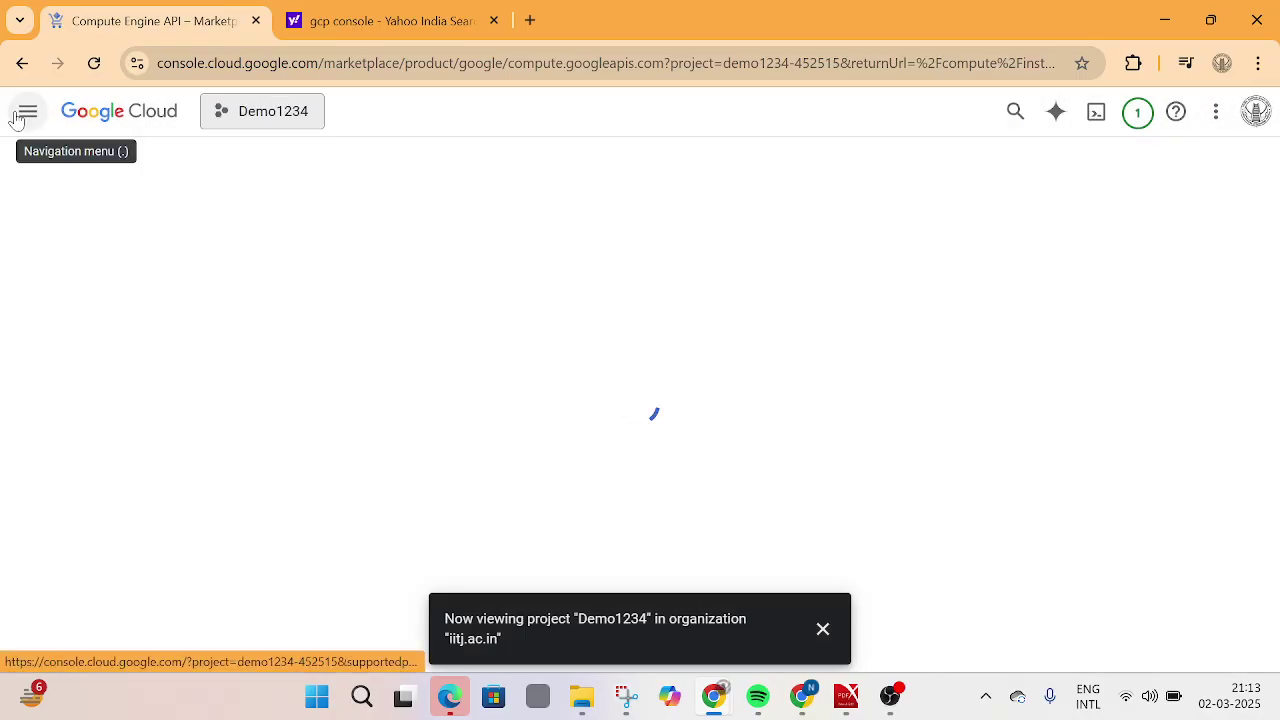
left_click(28, 112)
mouse_move(152, 170)
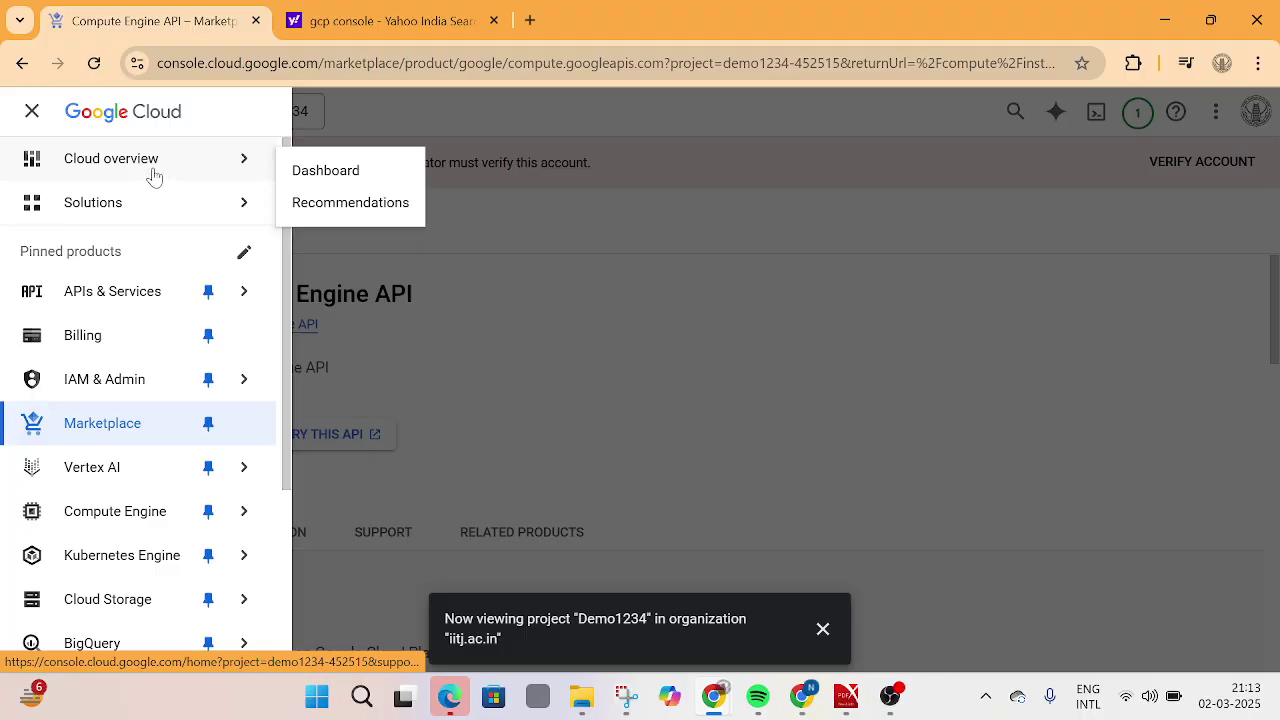
left_click(155, 168)
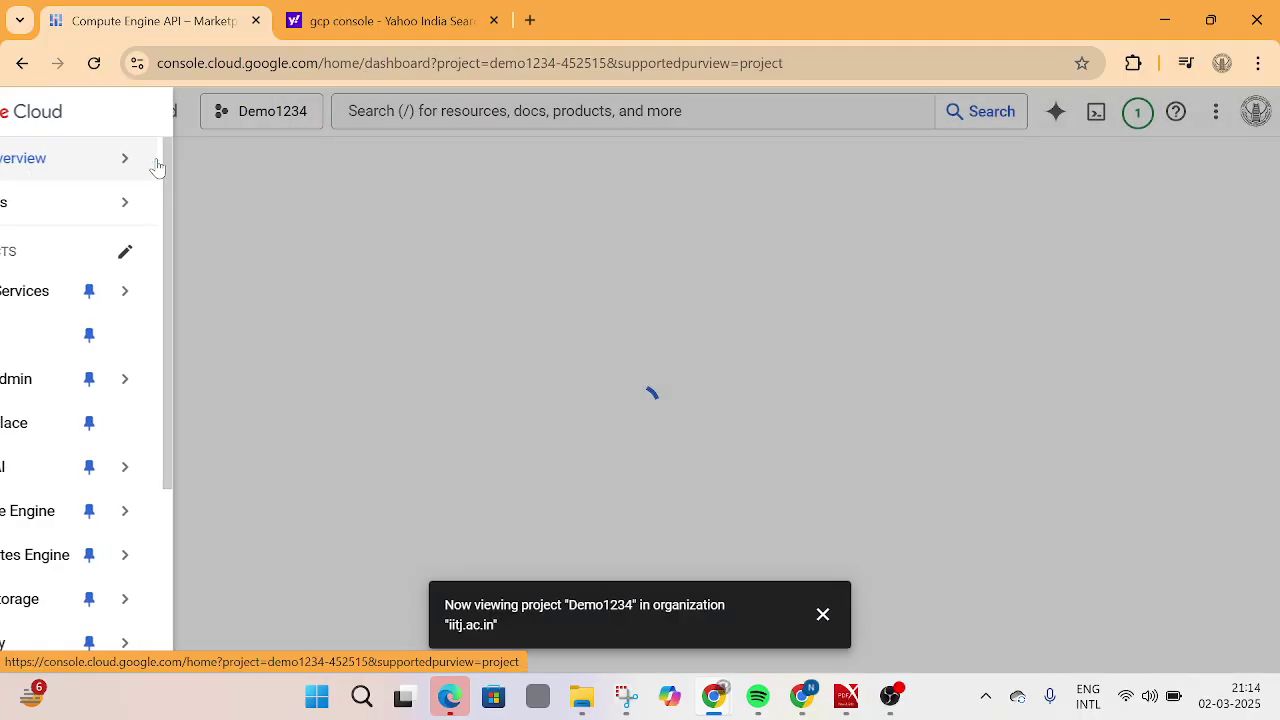
Go to the enabled APIs and services of Demo1234 and open the API Library.
left_click(28, 111)
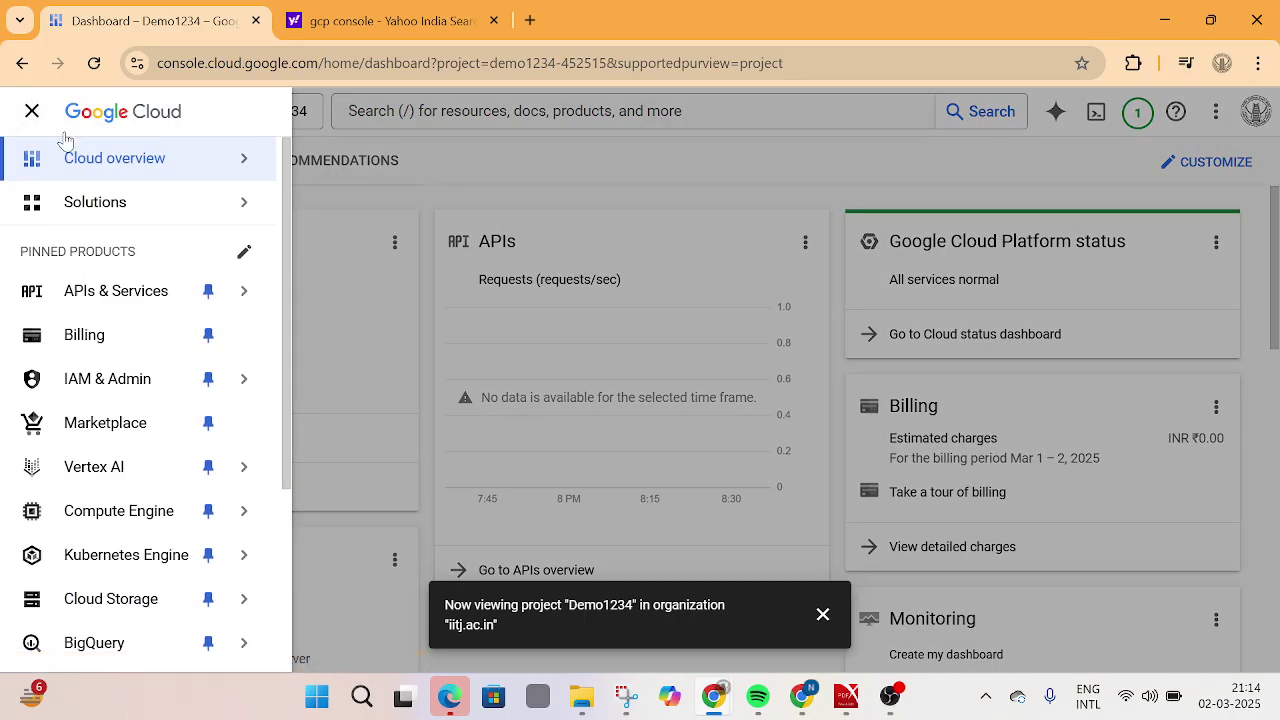
mouse_move(120, 307)
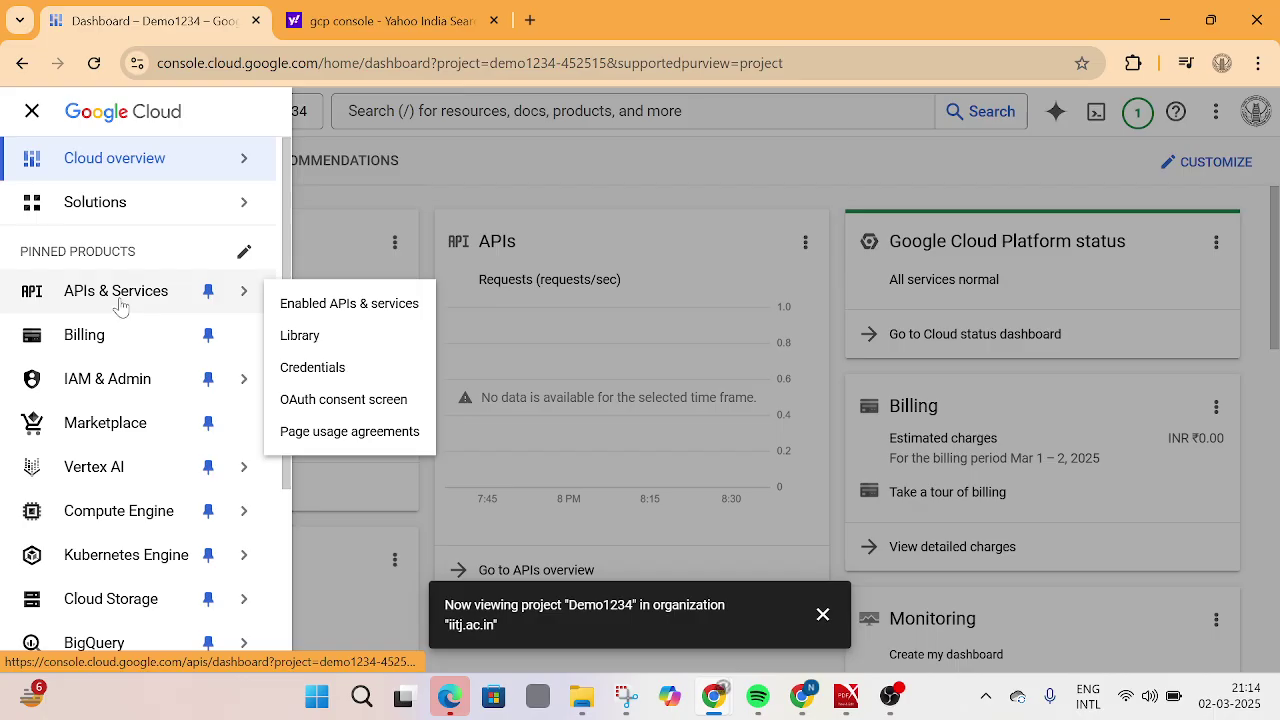
left_click(351, 305)
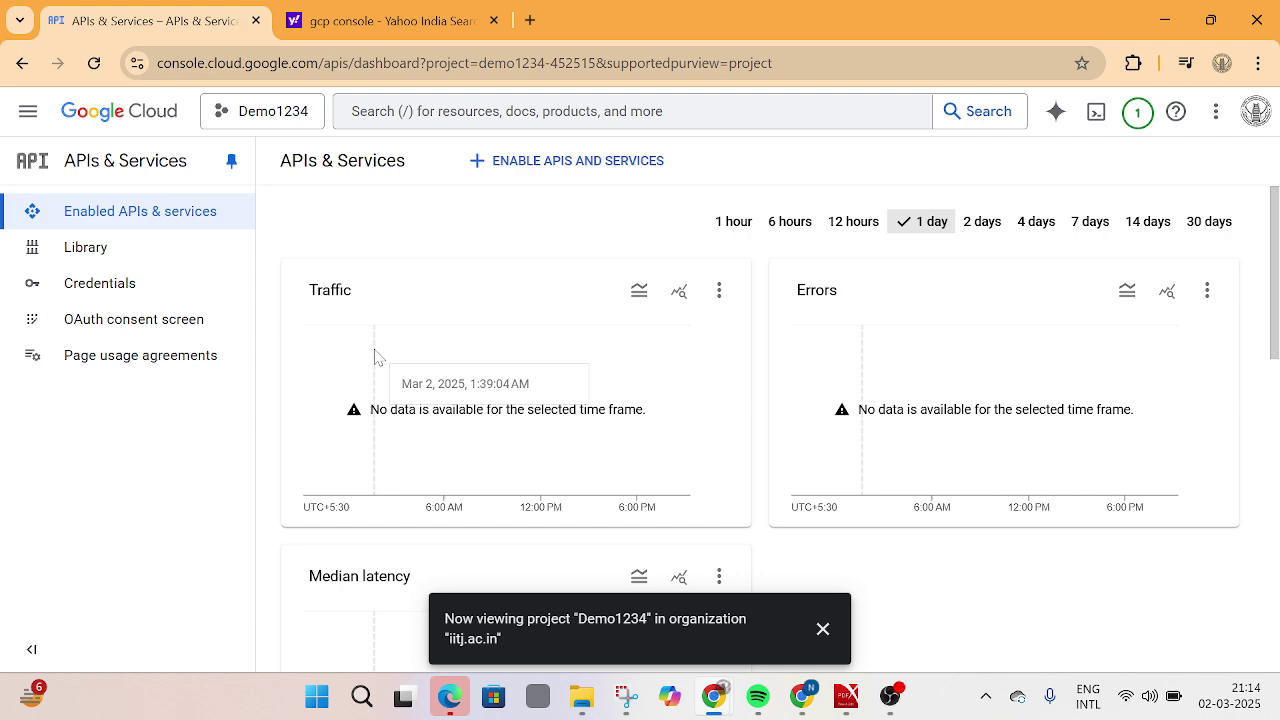
left_click(518, 170)
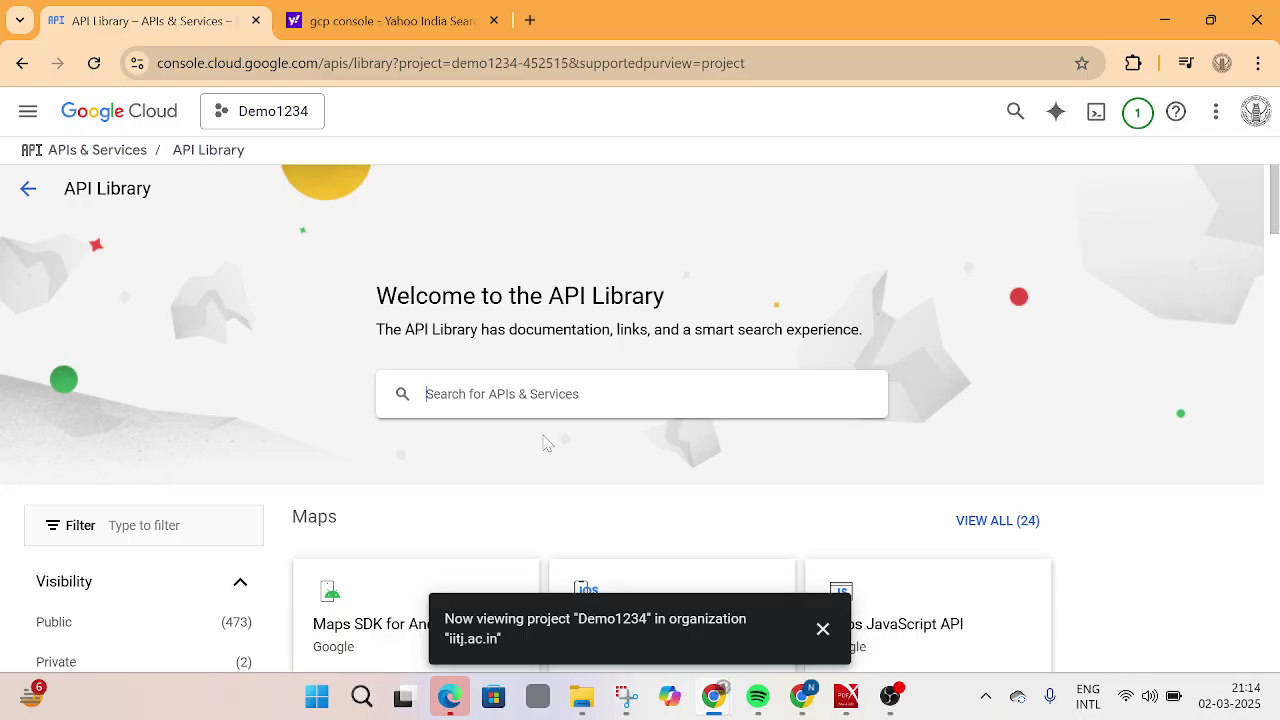
Find the Compute Engine API among the Google Enterprise APIs in the library and enable it for Demo1234.
scroll(547, 443, "down", 4)
scroll(545, 437, "up", 3)
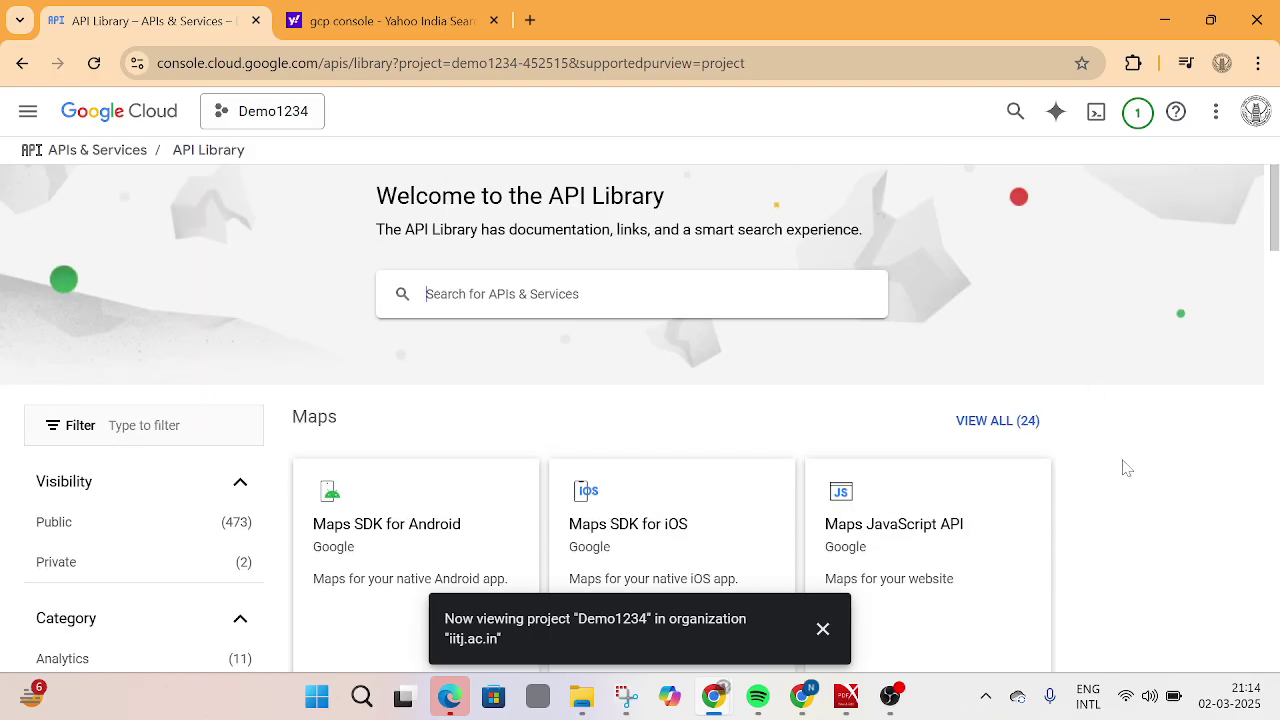
scroll(1127, 467, "down", 8)
scroll(1127, 465, "down", 2)
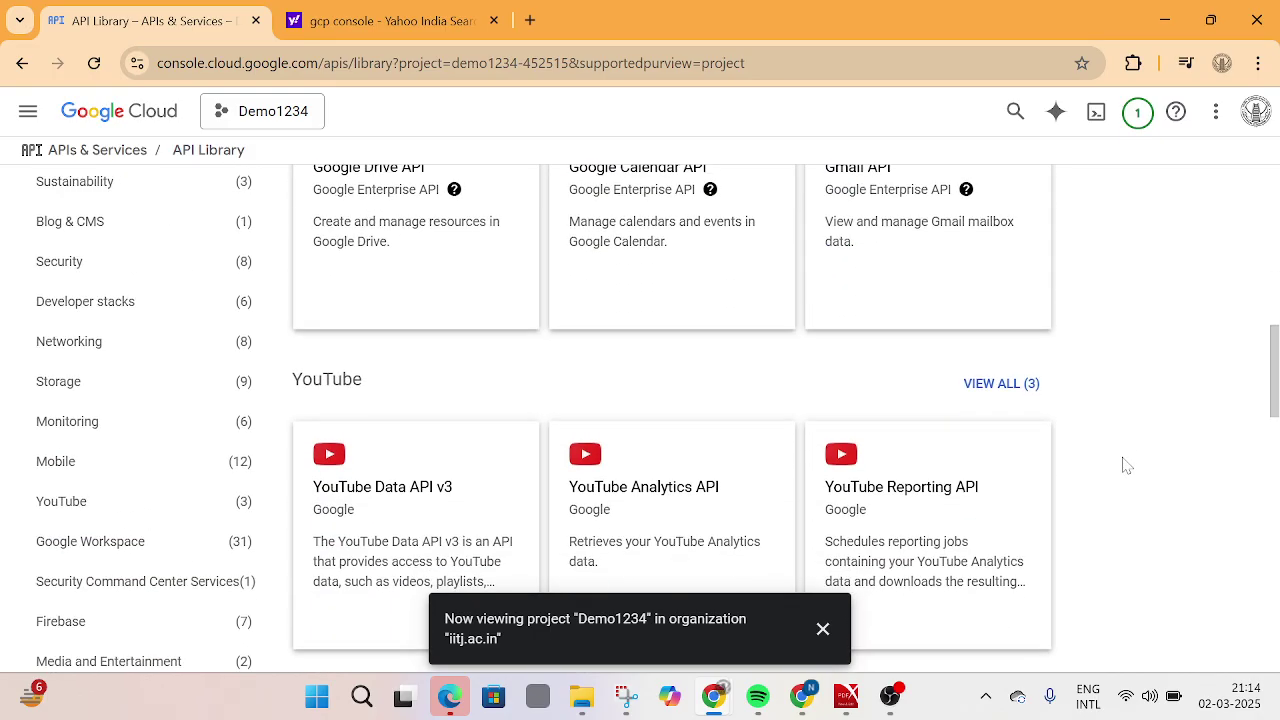
scroll(1127, 465, "up", 10)
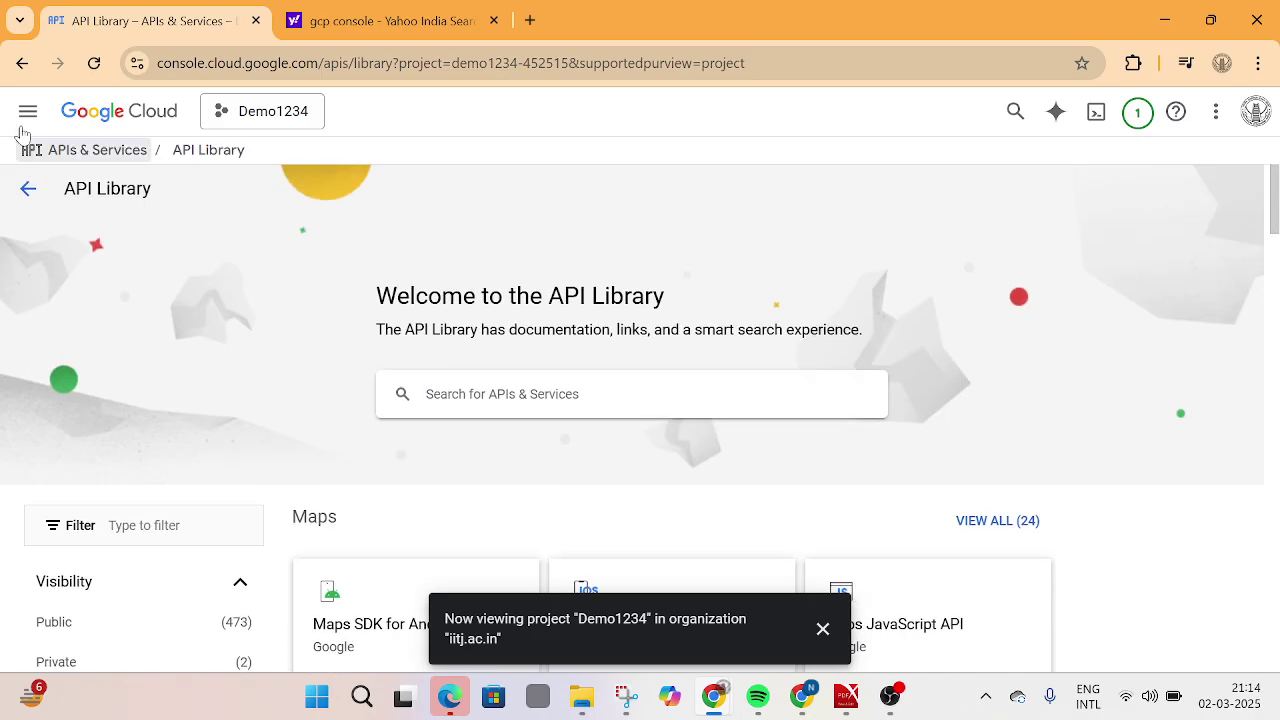
scroll(786, 349, "down", 3)
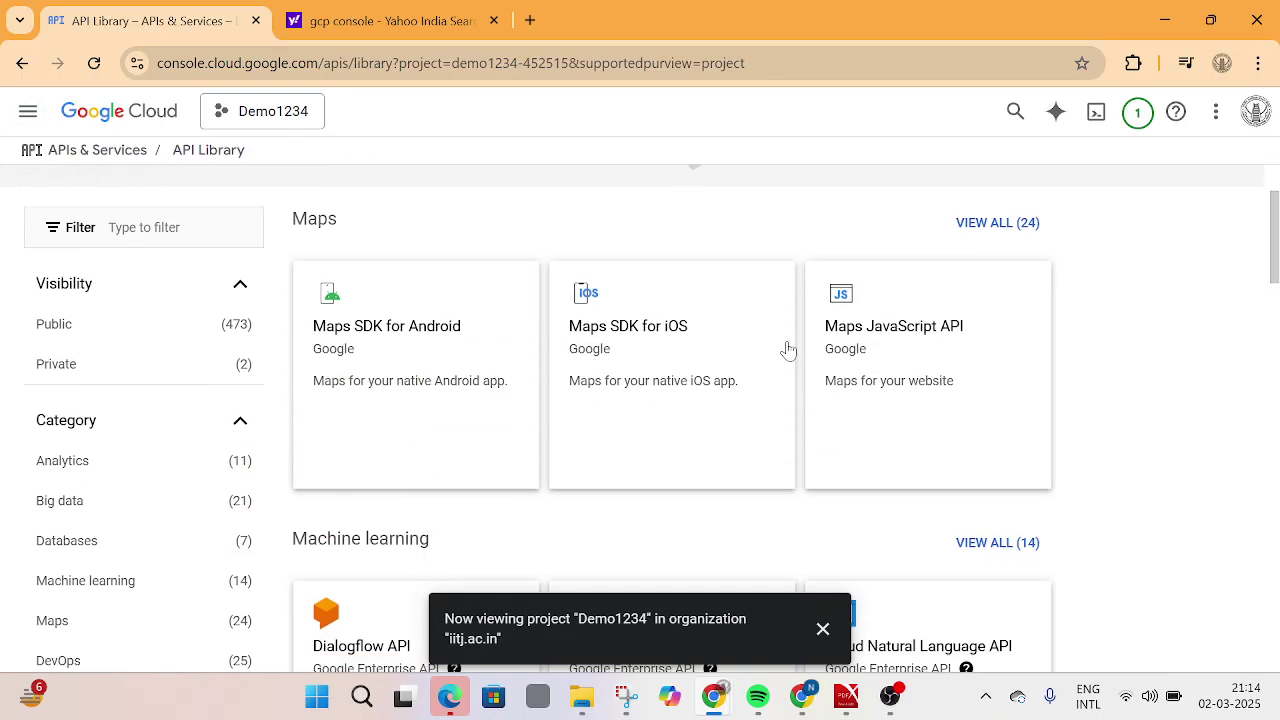
scroll(786, 349, "down", 5)
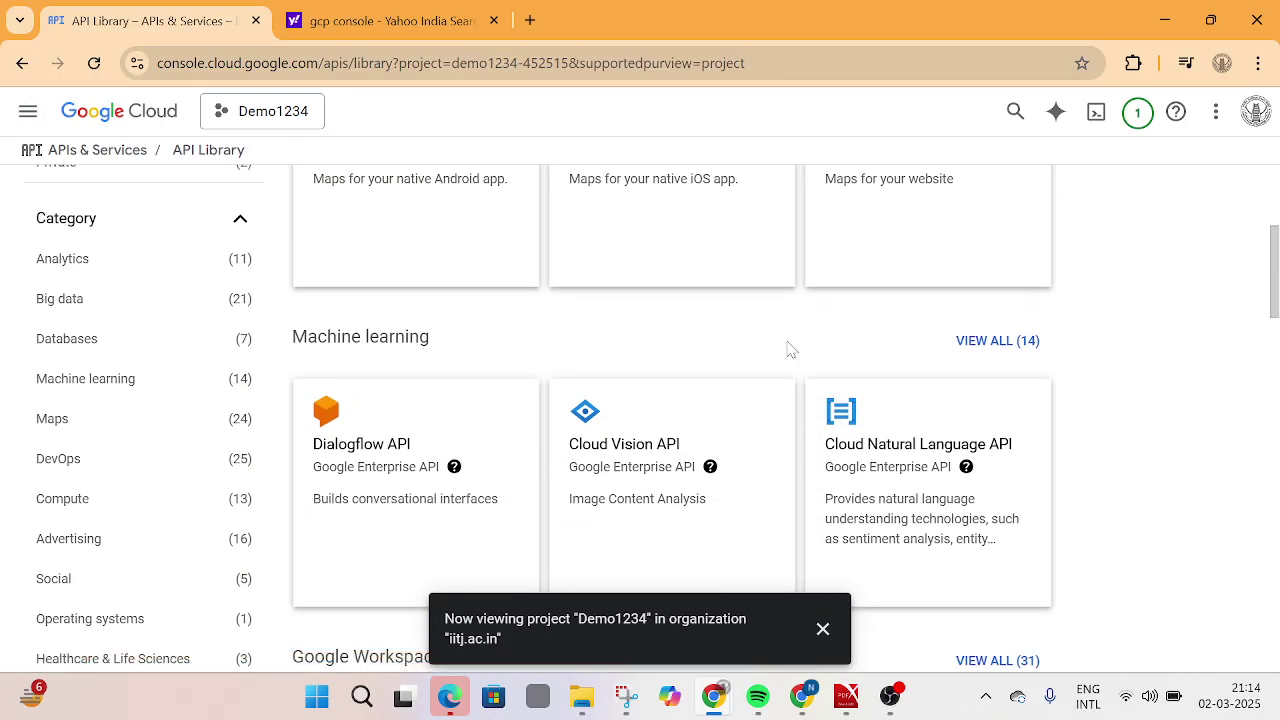
scroll(787, 348, "down", 10)
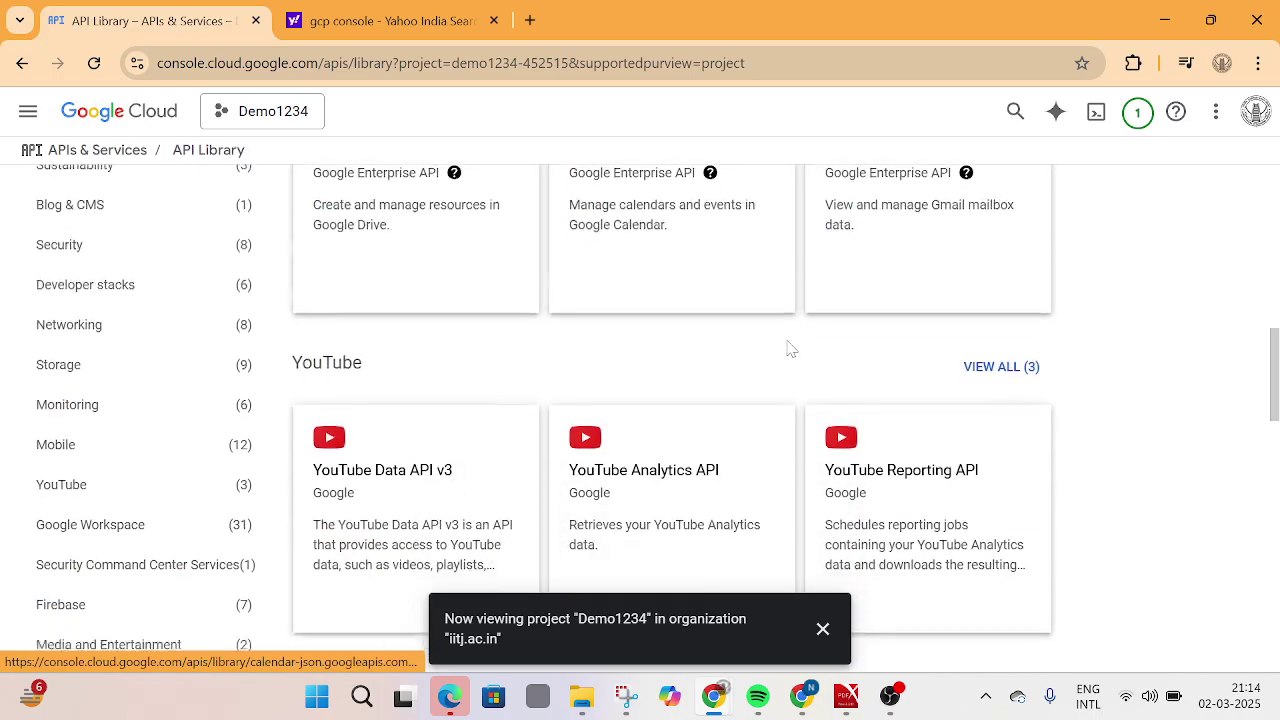
scroll(787, 348, "down", 7)
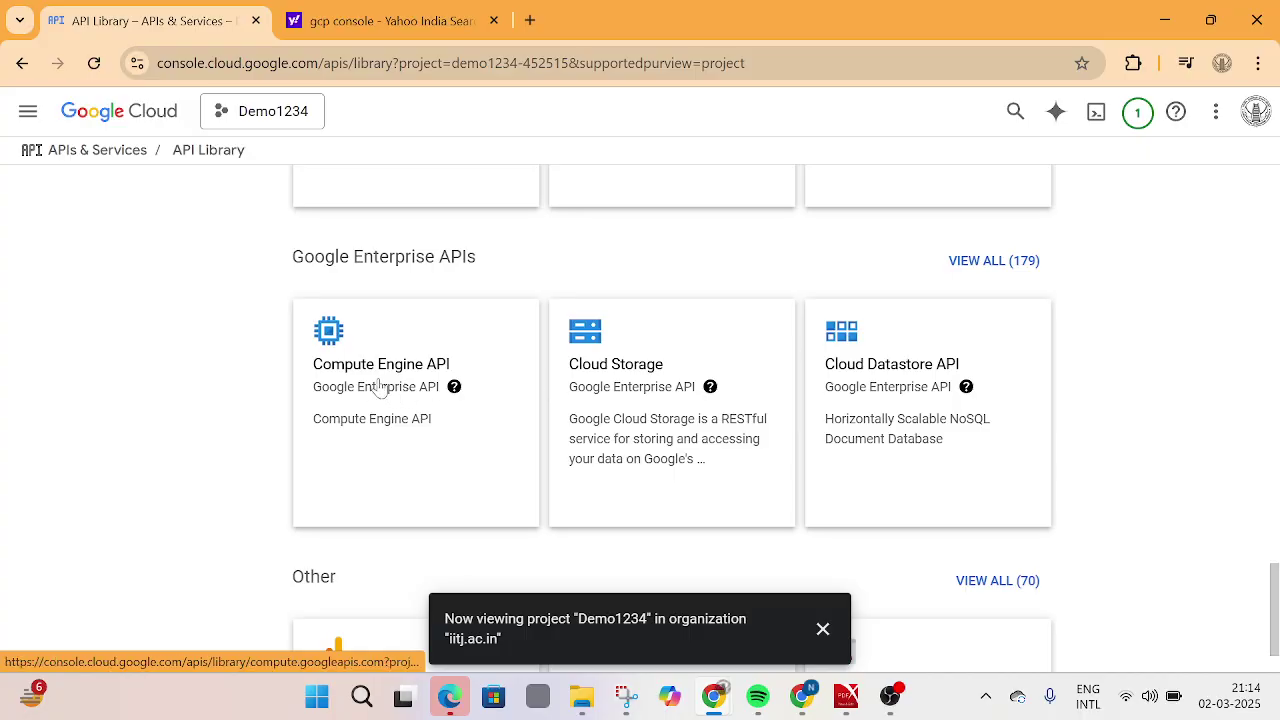
left_click(380, 387)
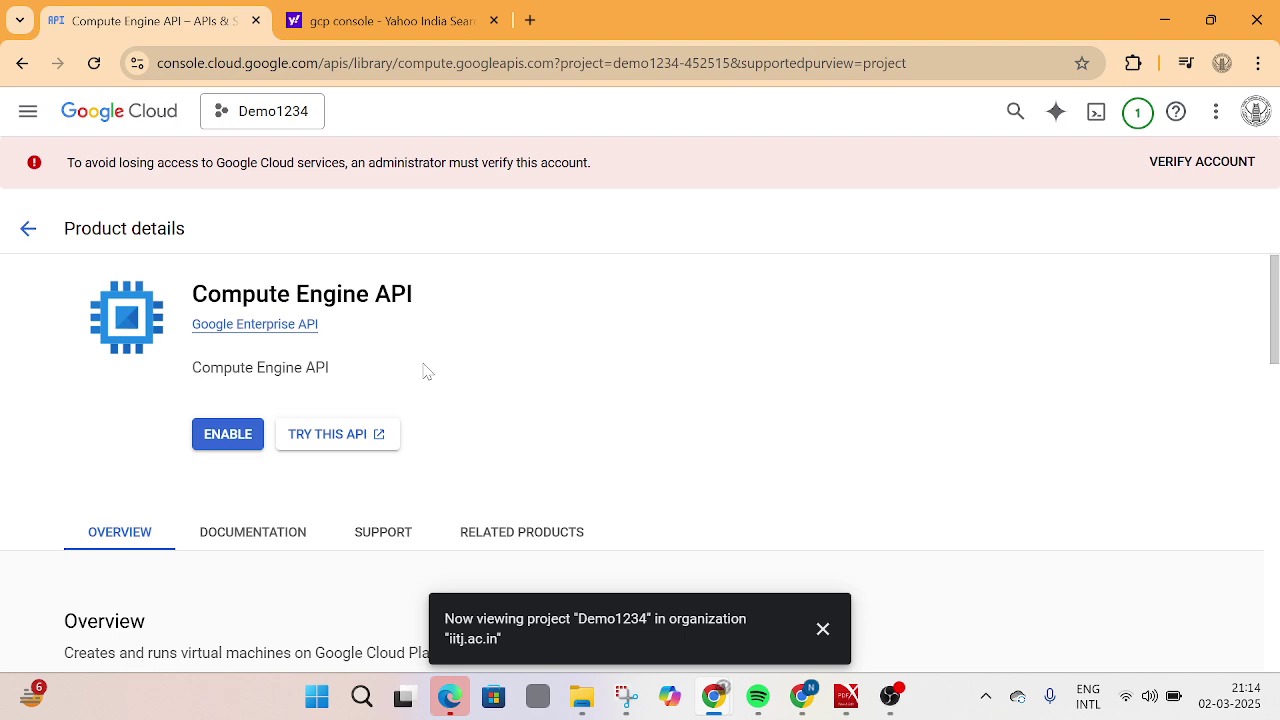
left_click(250, 434)
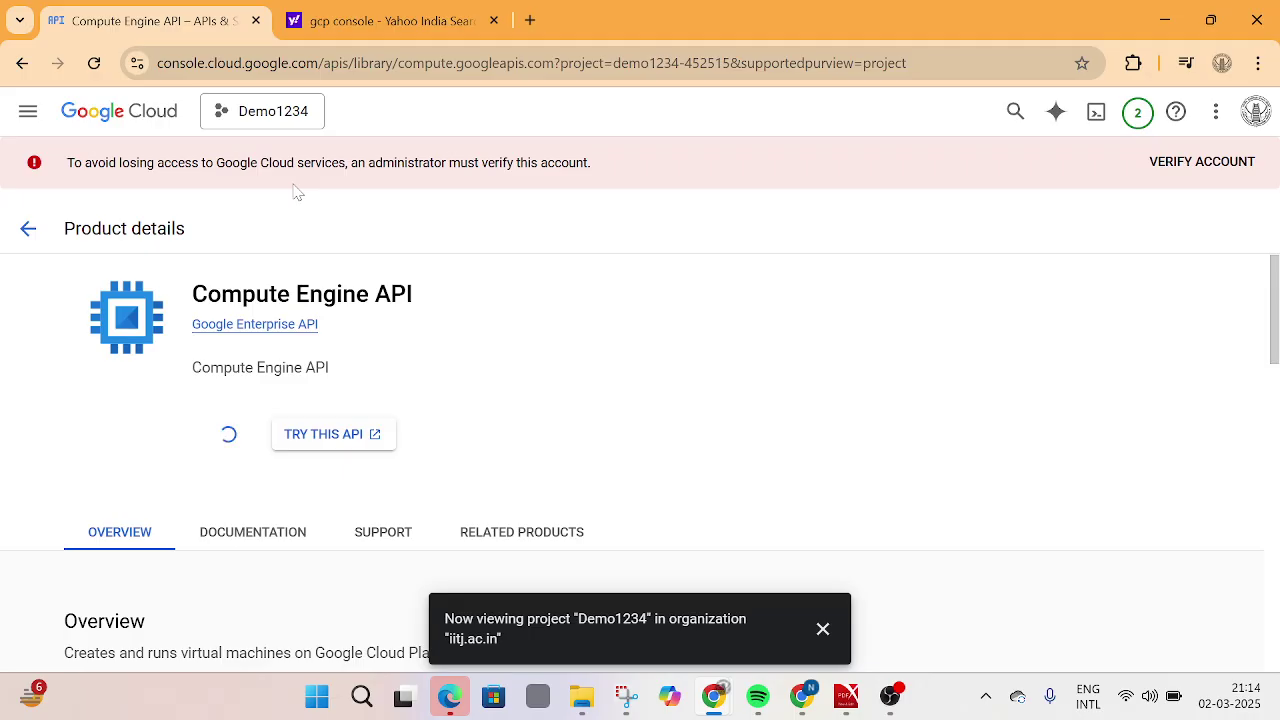
Switch the active project to Assignment-2 CSL7510 VCC.
left_click(281, 117)
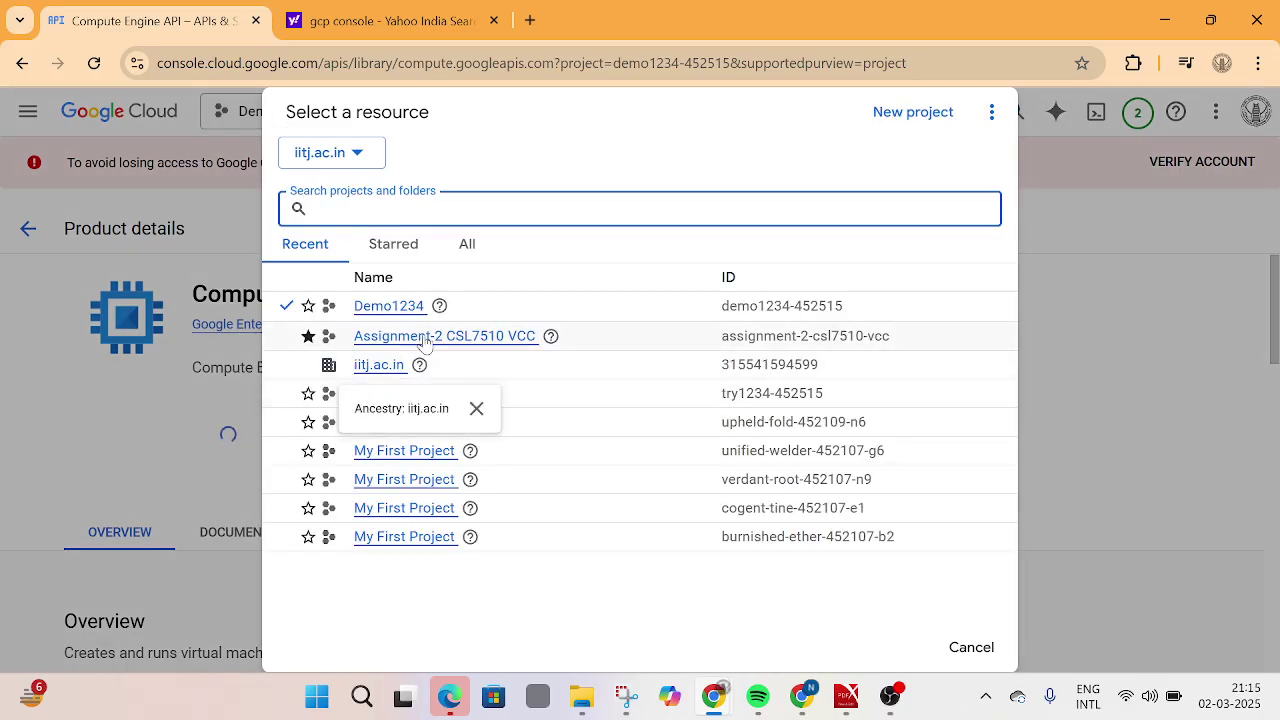
double_click(428, 337)
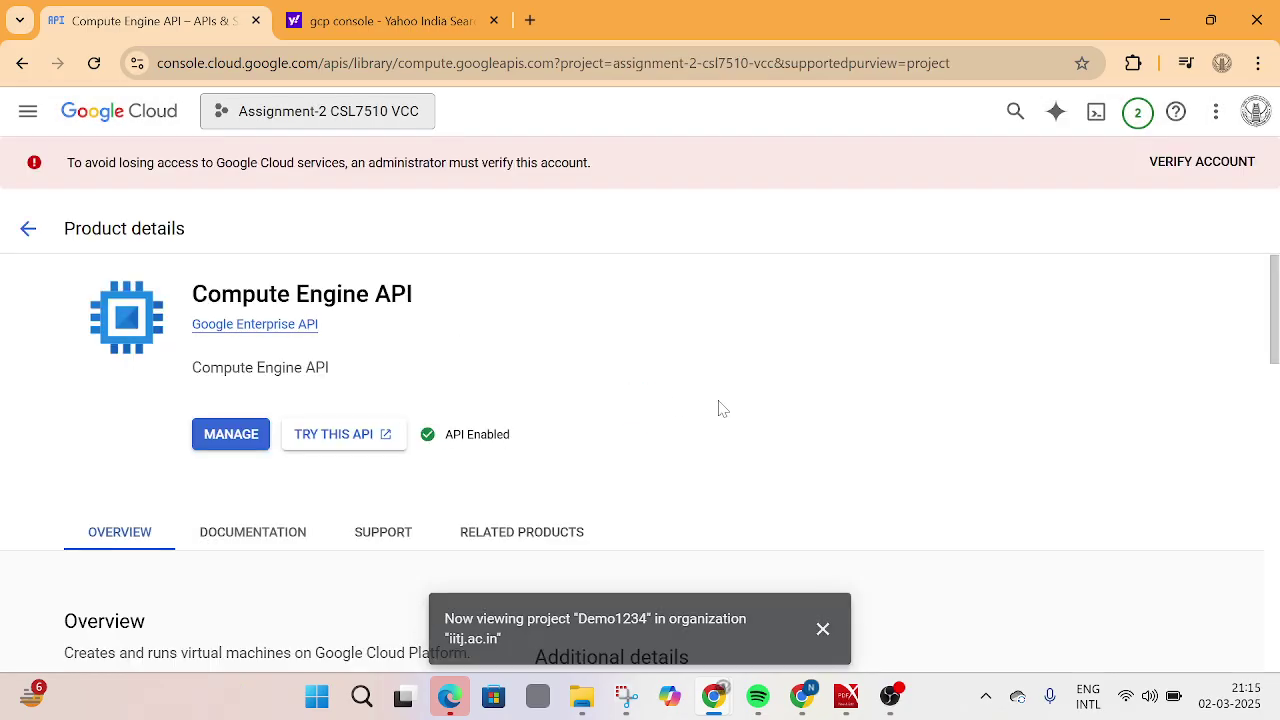
left_click(330, 112)
left_click(412, 306)
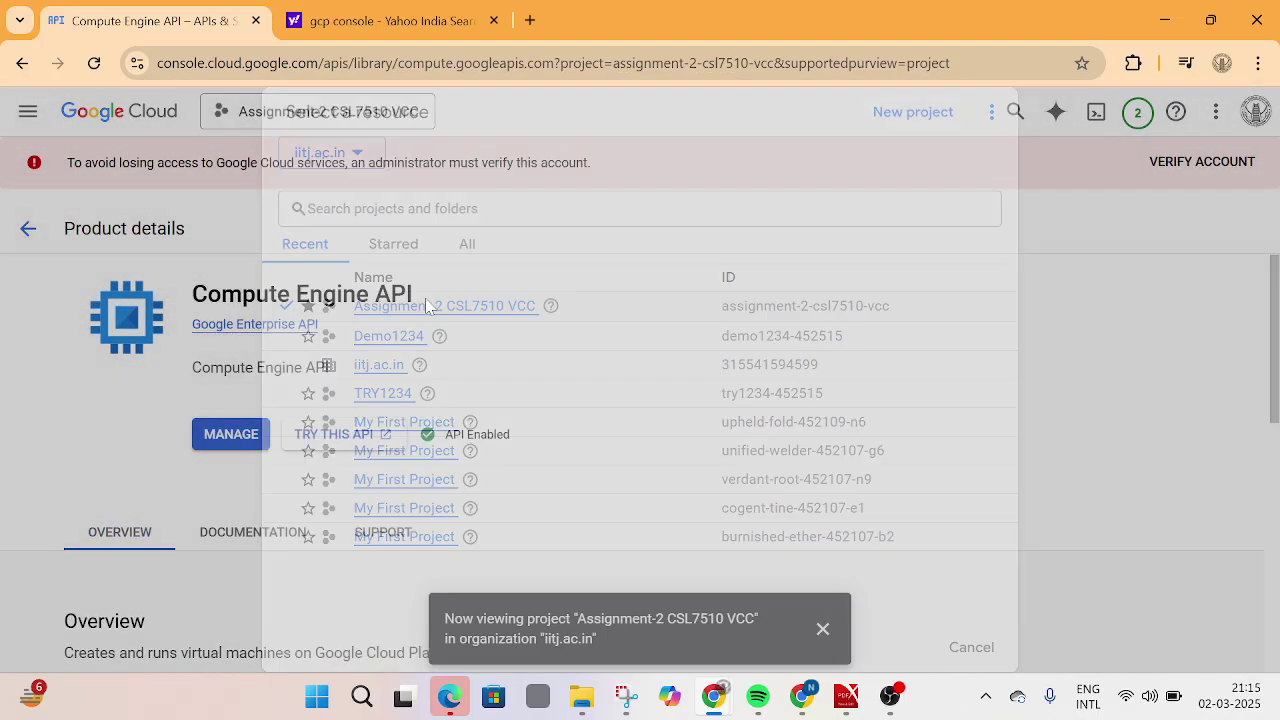
Open the Cloud overview dashboard of the Assignment-2 CSL7510 VCC project.
left_click(28, 111)
mouse_move(165, 178)
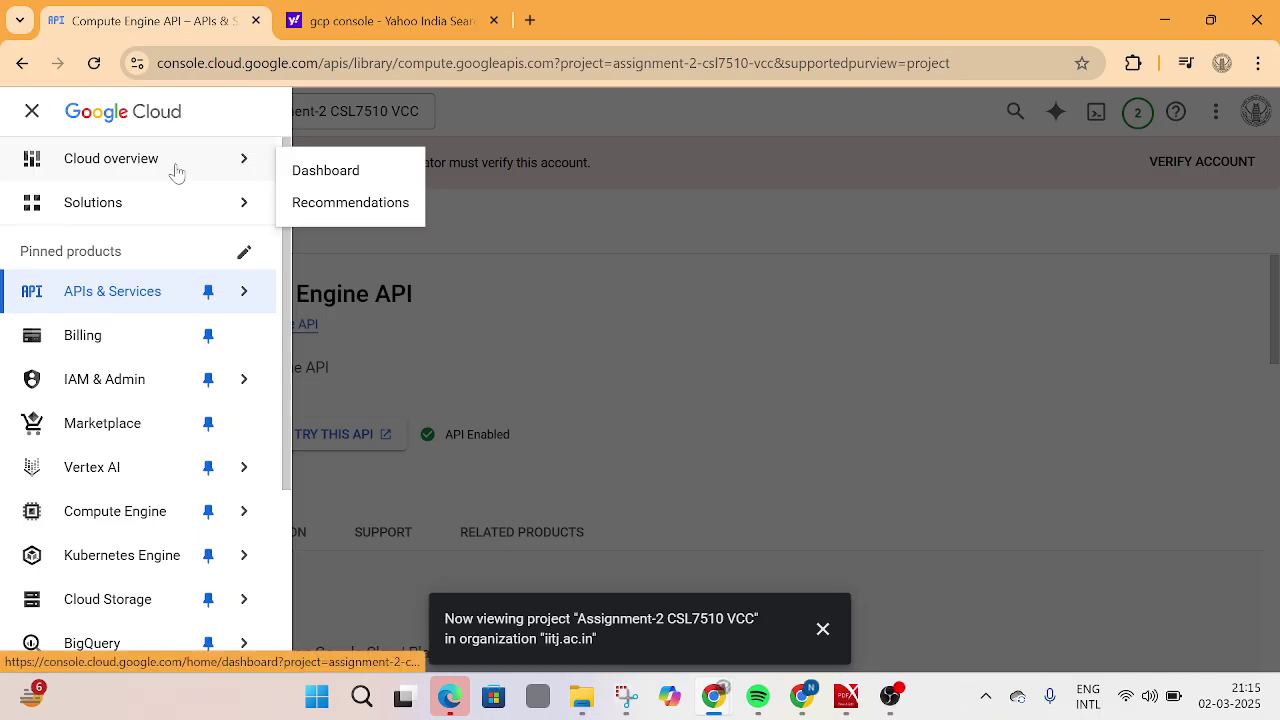
left_click(334, 171)
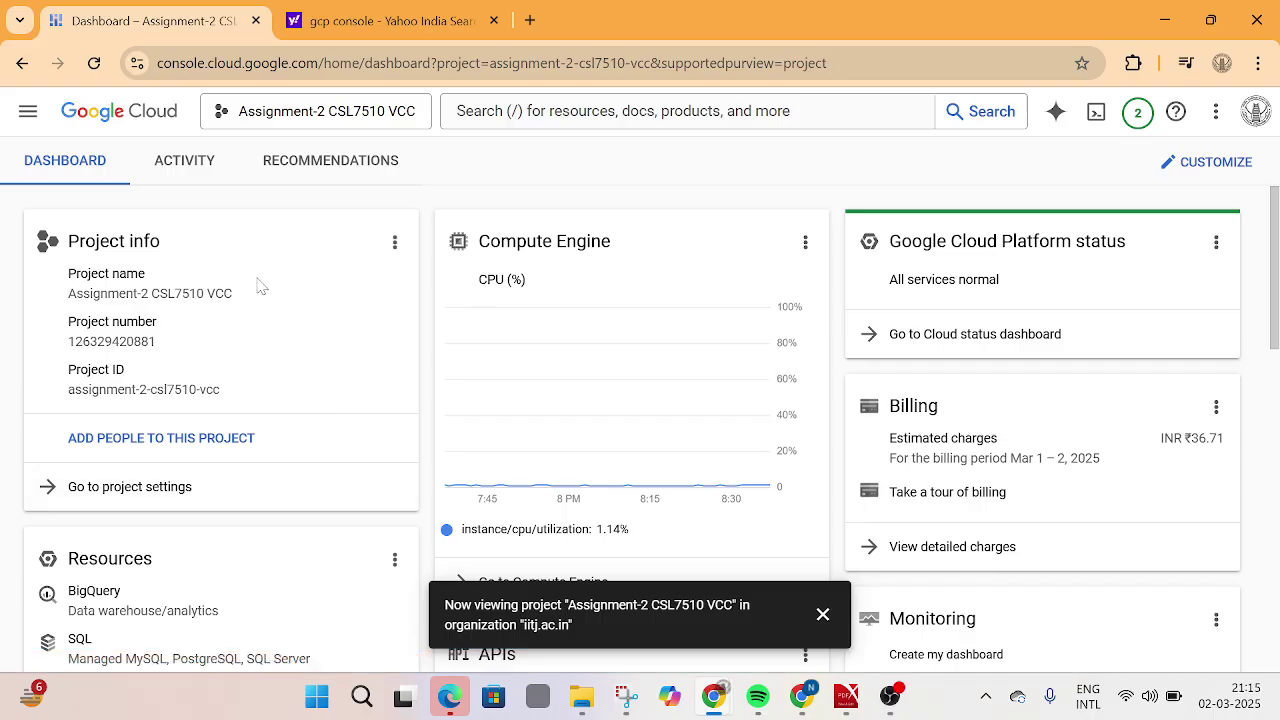
left_click(30, 113)
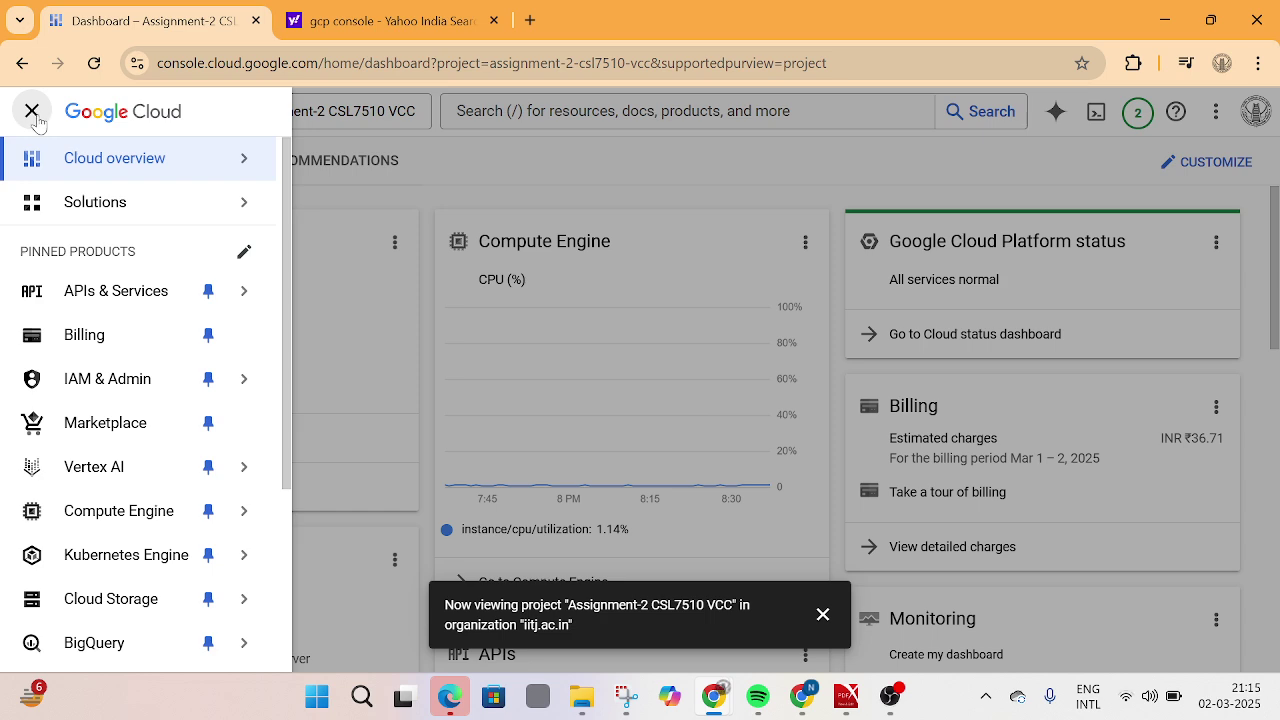
mouse_move(147, 164)
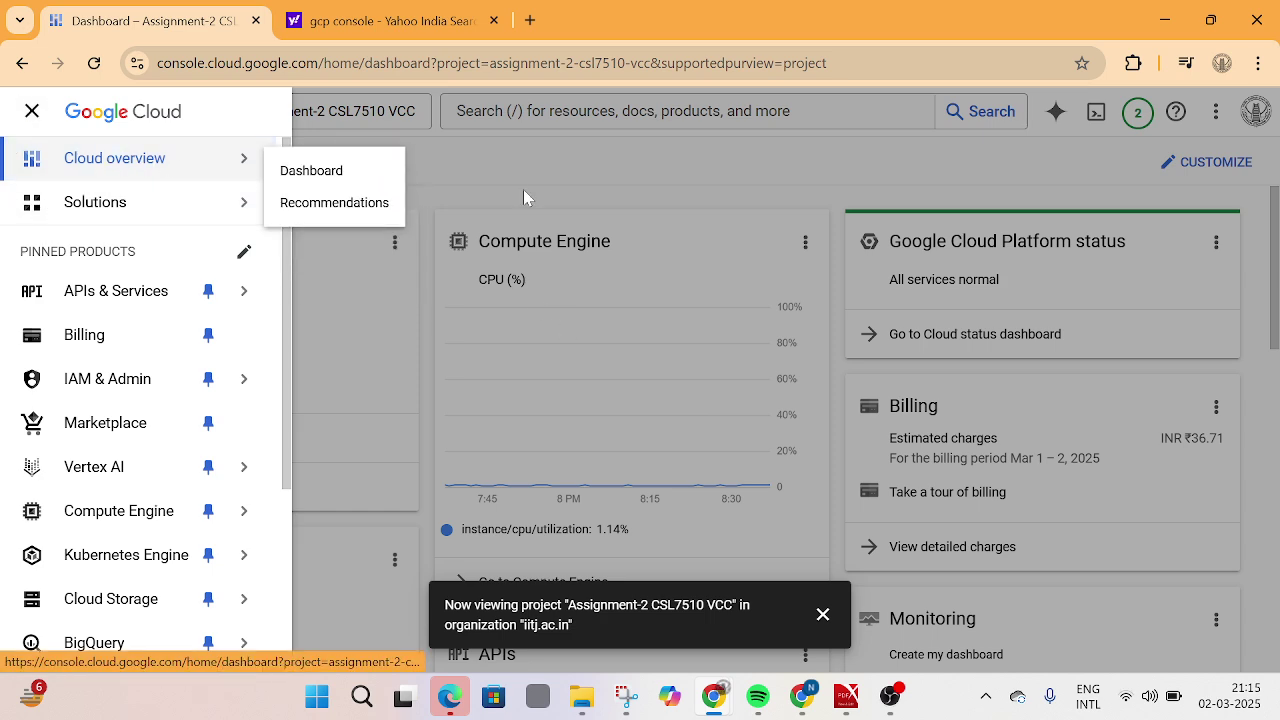
left_click(568, 332)
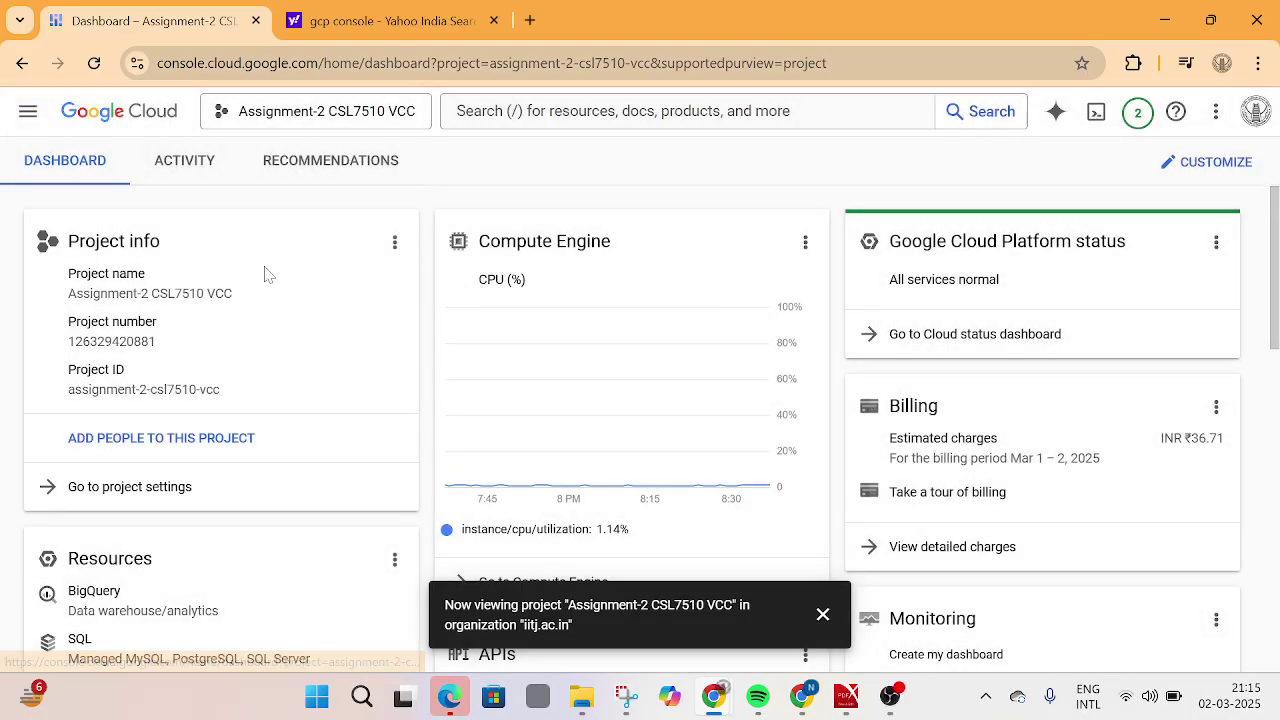
Open the Compute Engine VM instances list for the Assignment-2 CSL7510 VCC project.
left_click(28, 111)
scroll(160, 380, "down", 2)
mouse_move(165, 393)
mouse_move(180, 430)
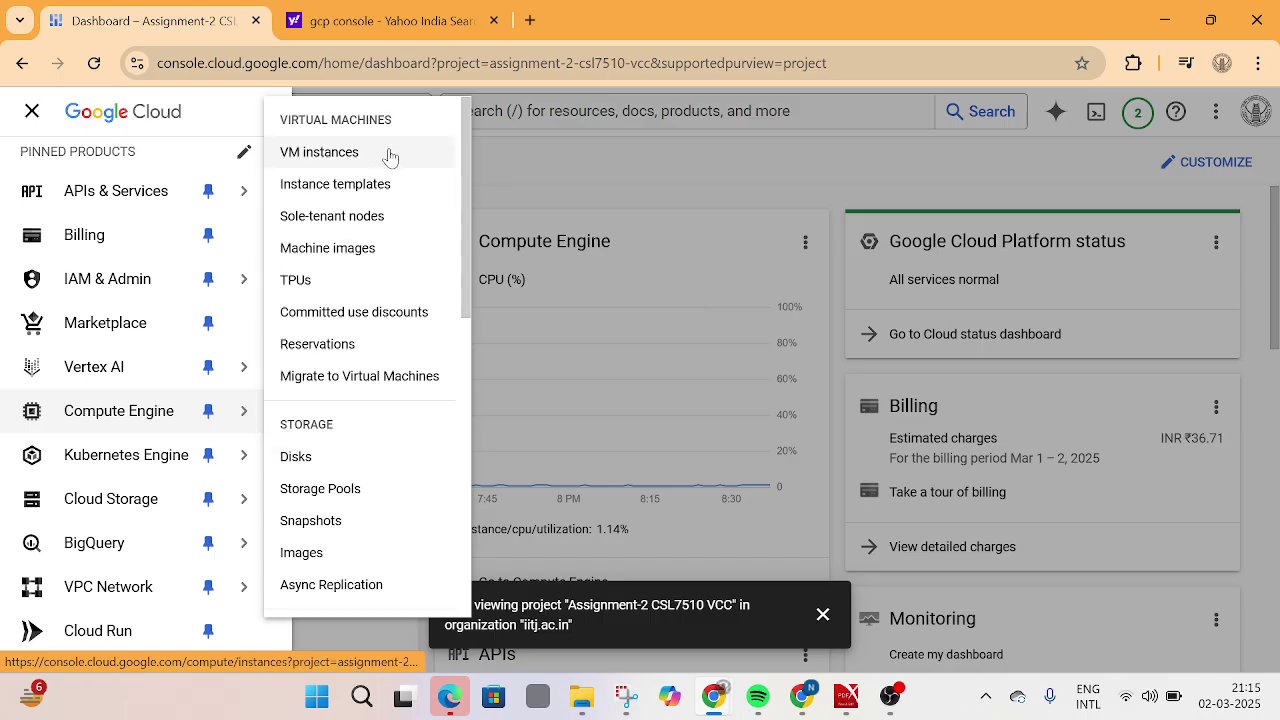
left_click(389, 152)
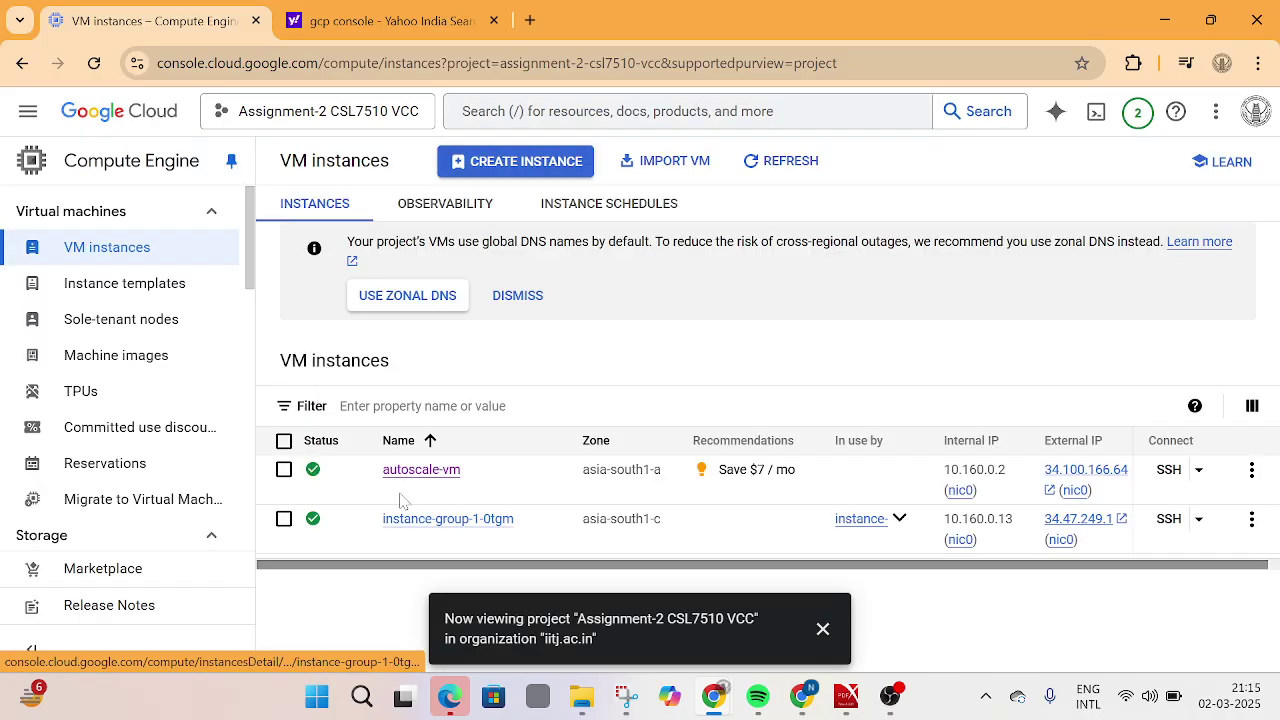
Review the machine configuration and the OS and storage settings of a new VM instance, and return to the VM instances list without creating it.
left_click(824, 627)
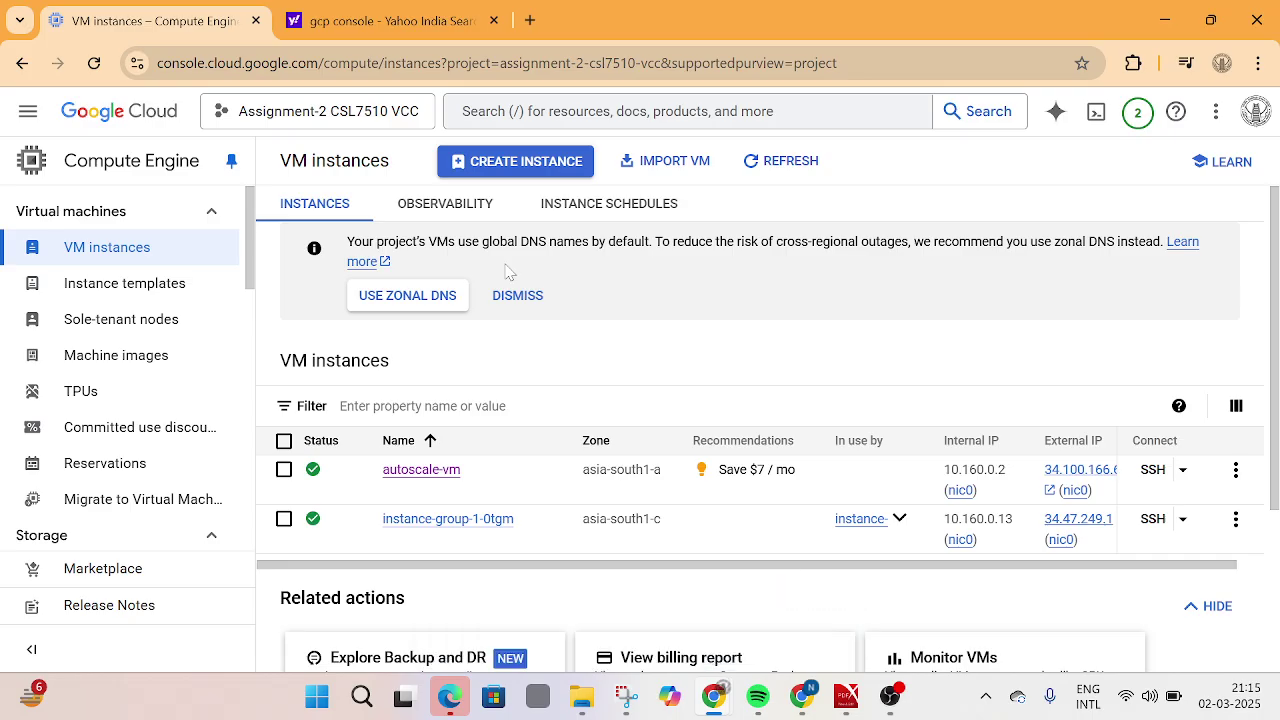
left_click(556, 170)
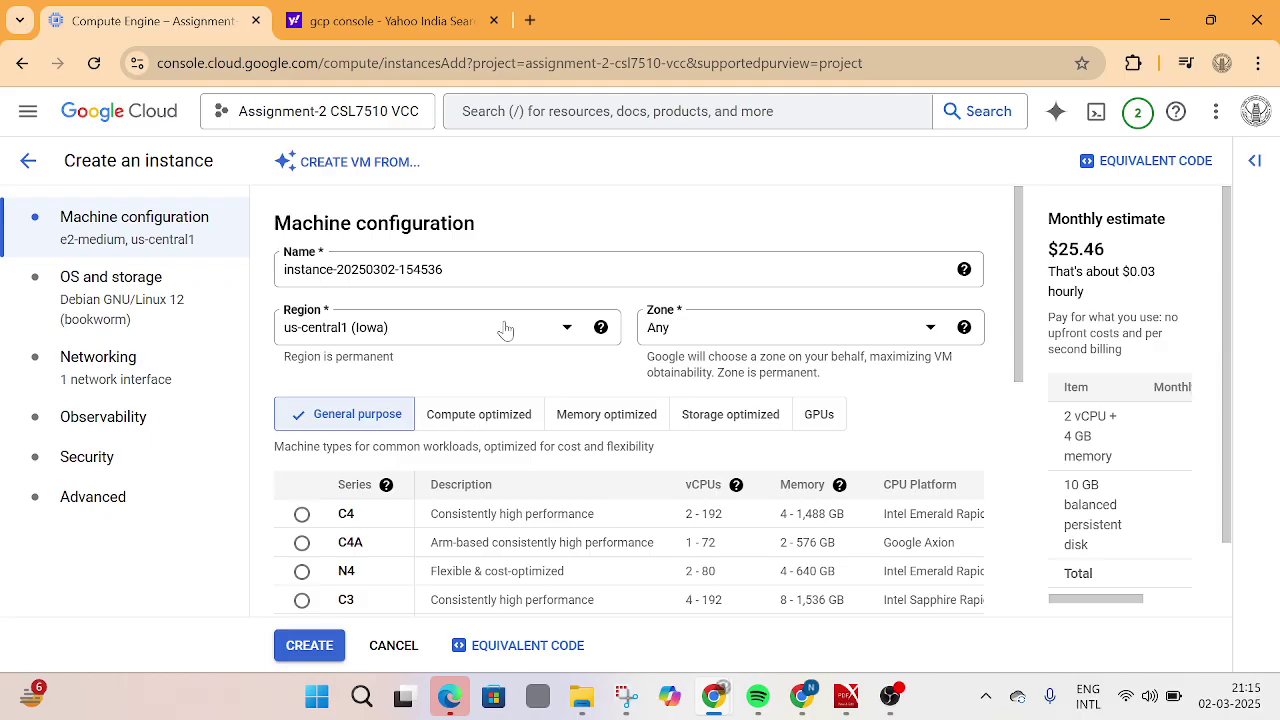
scroll(741, 433, "down", 1)
scroll(741, 433, "down", 3)
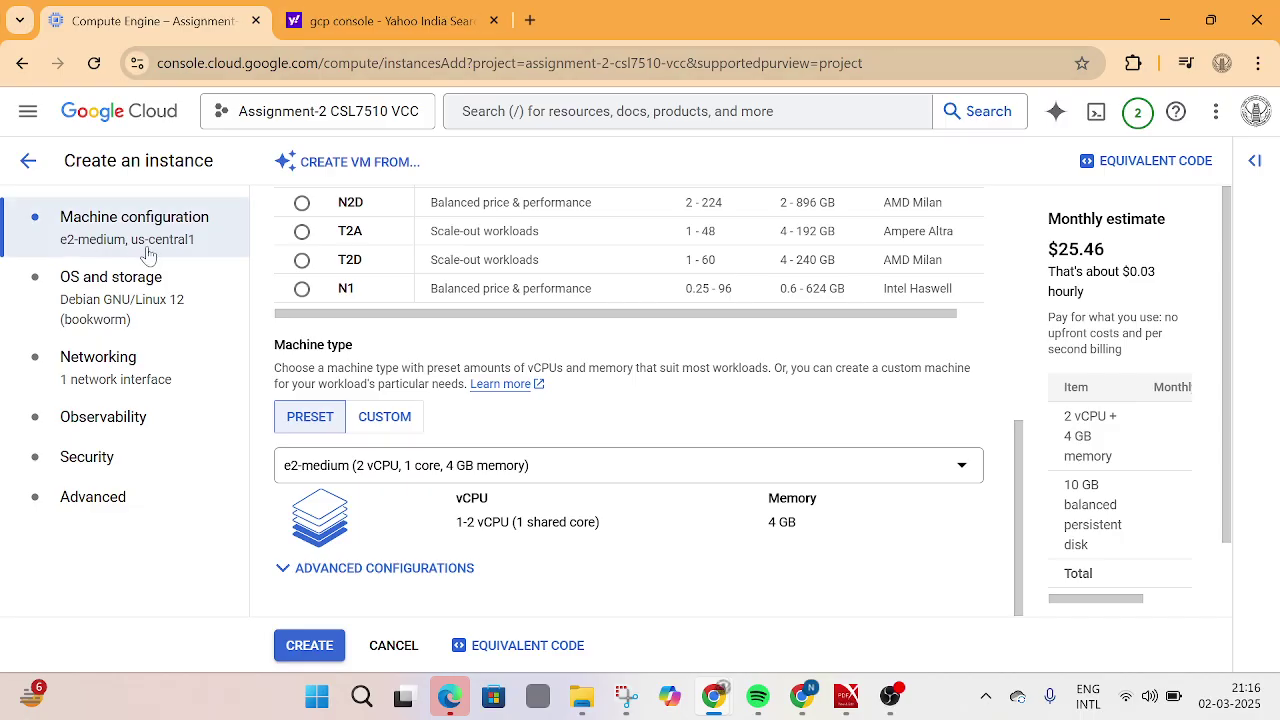
left_click(145, 311)
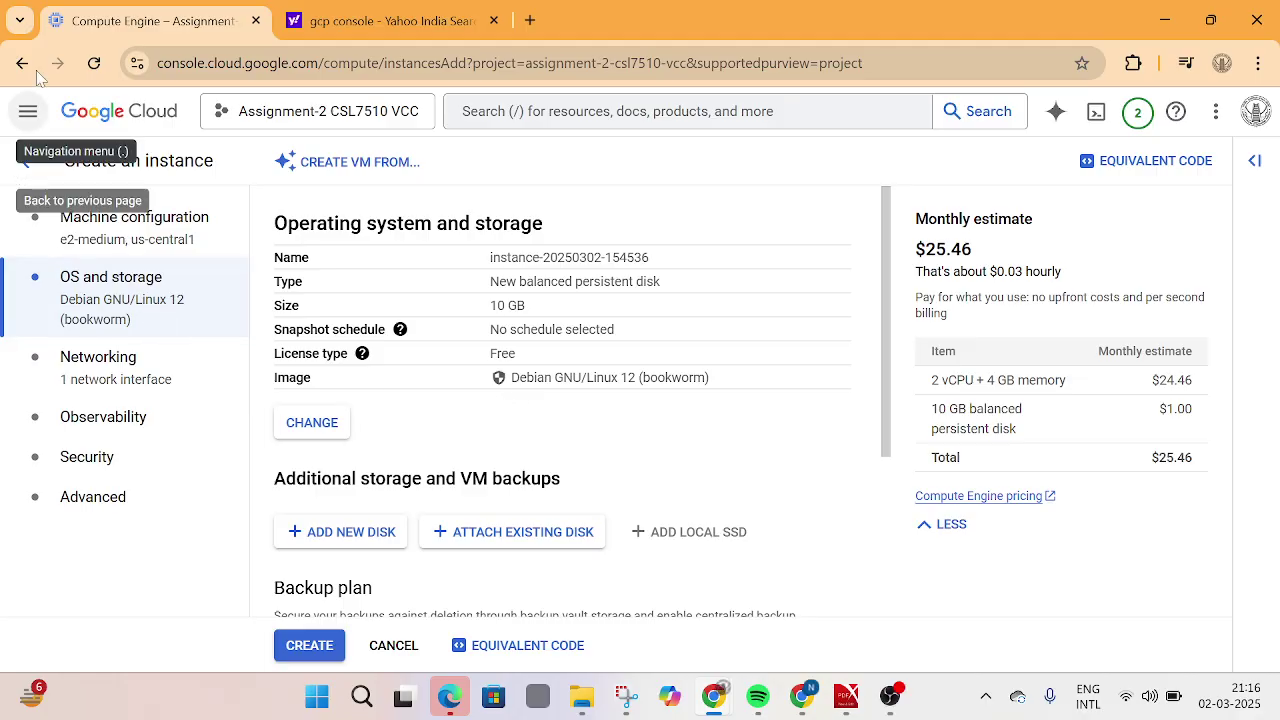
left_click(30, 164)
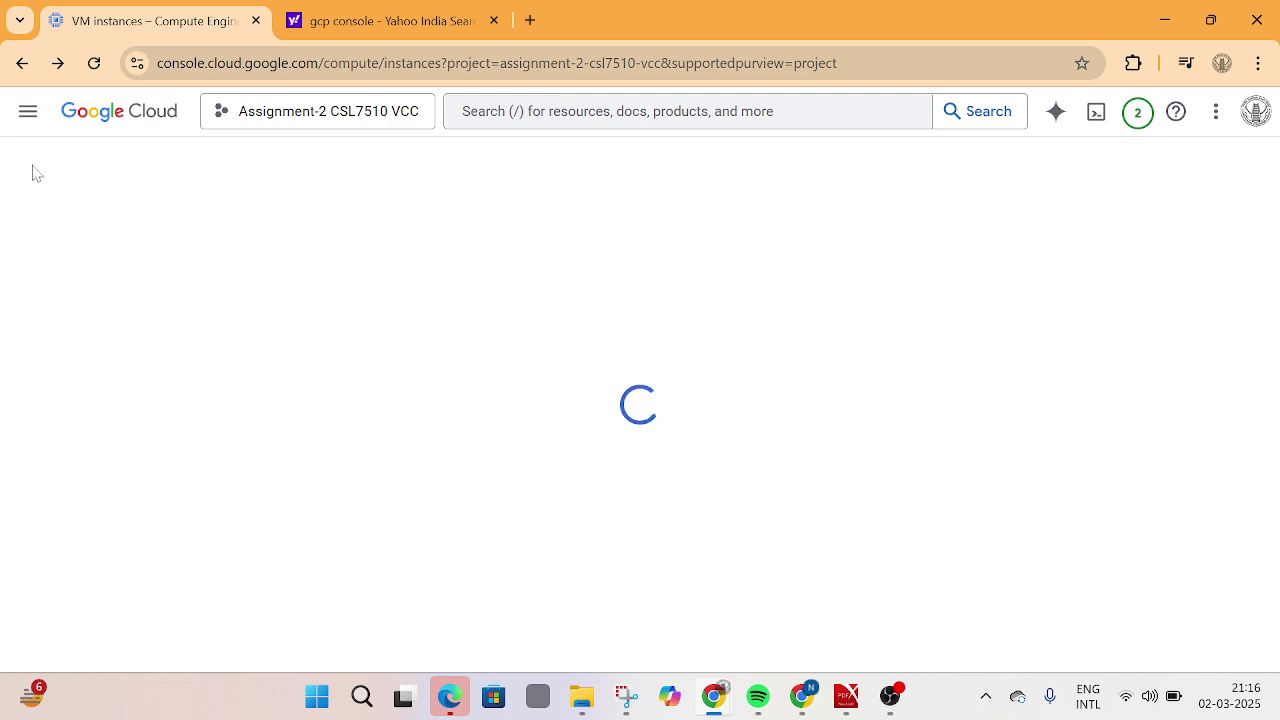
Open the Compute Engine instance templates and start creating a new instance template.
left_click(34, 112)
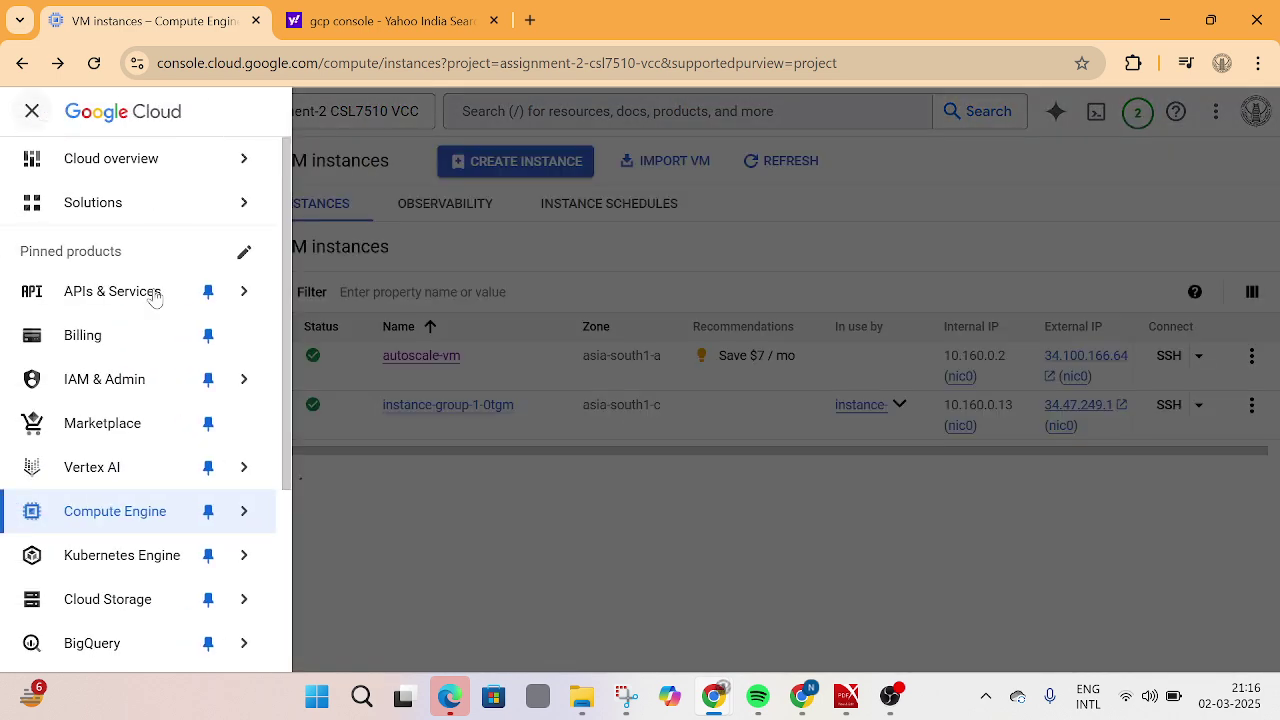
mouse_move(163, 521)
scroll(163, 519, "down", 2)
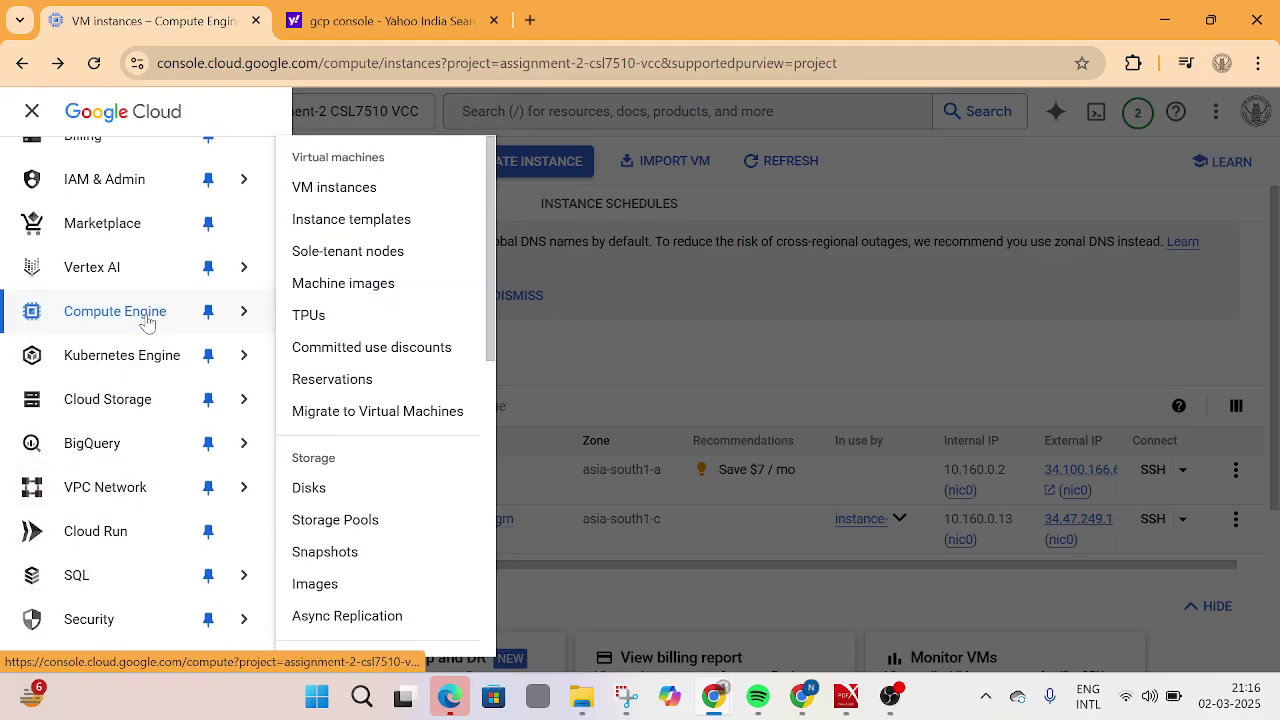
left_click(362, 222)
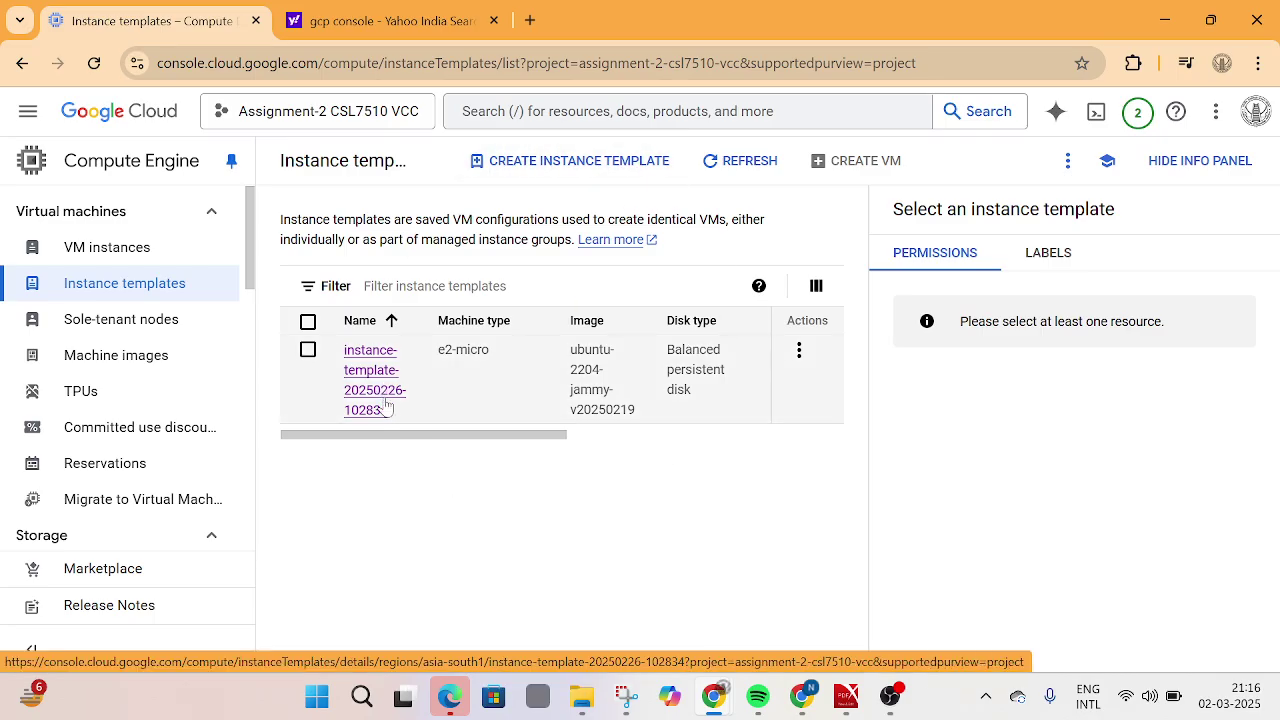
left_click(559, 168)
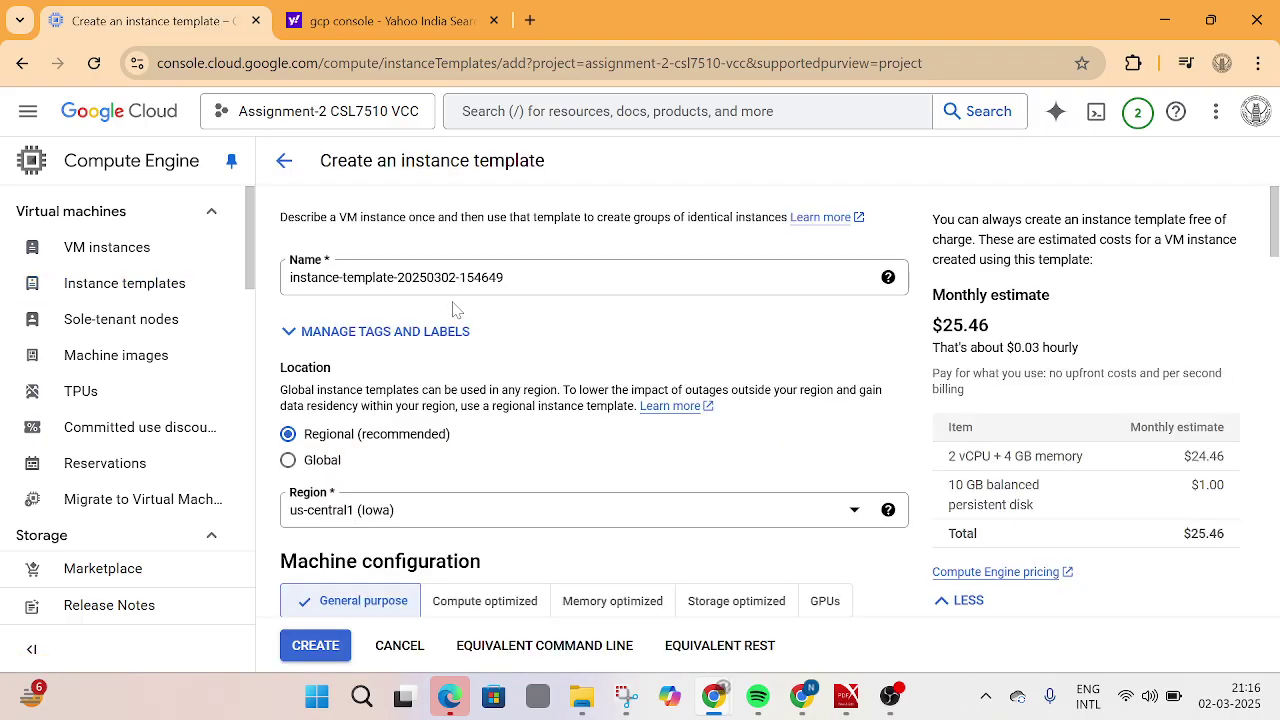
Examine the new template's form from location and machine configuration down to the identity, API access and firewall settings.
scroll(590, 433, "down", 2)
scroll(446, 318, "down", 1)
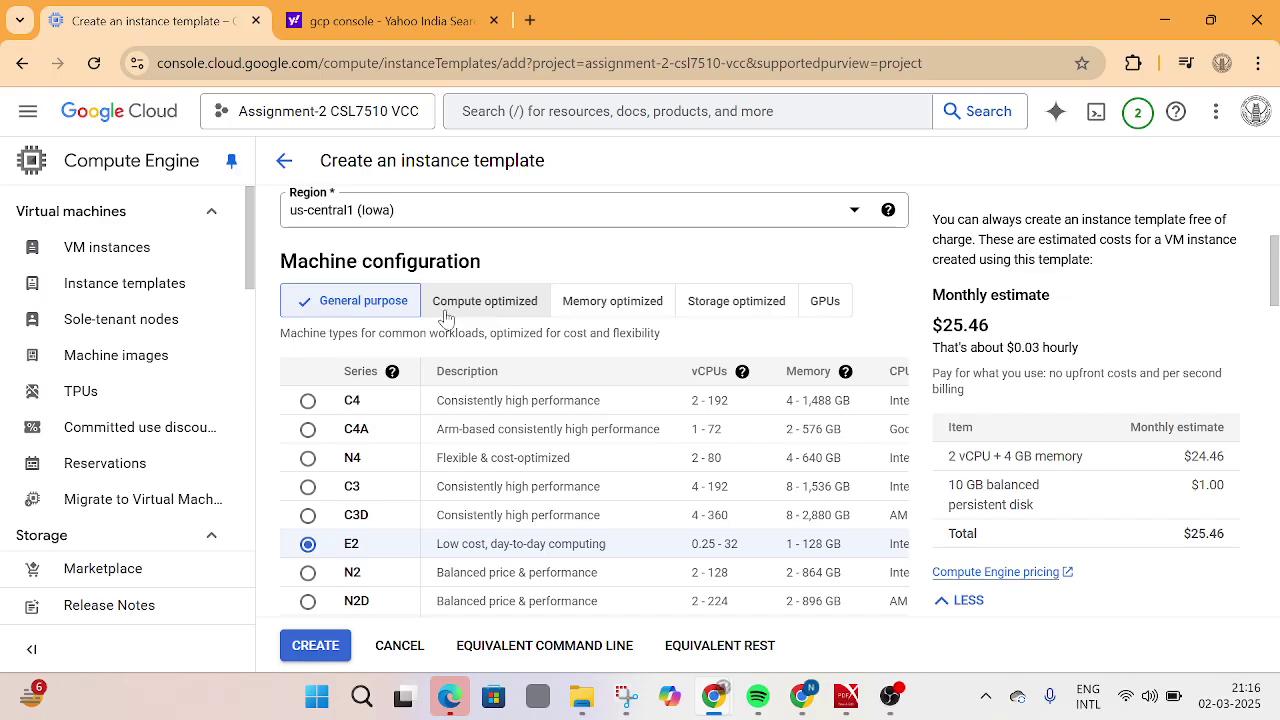
scroll(446, 318, "down", 7)
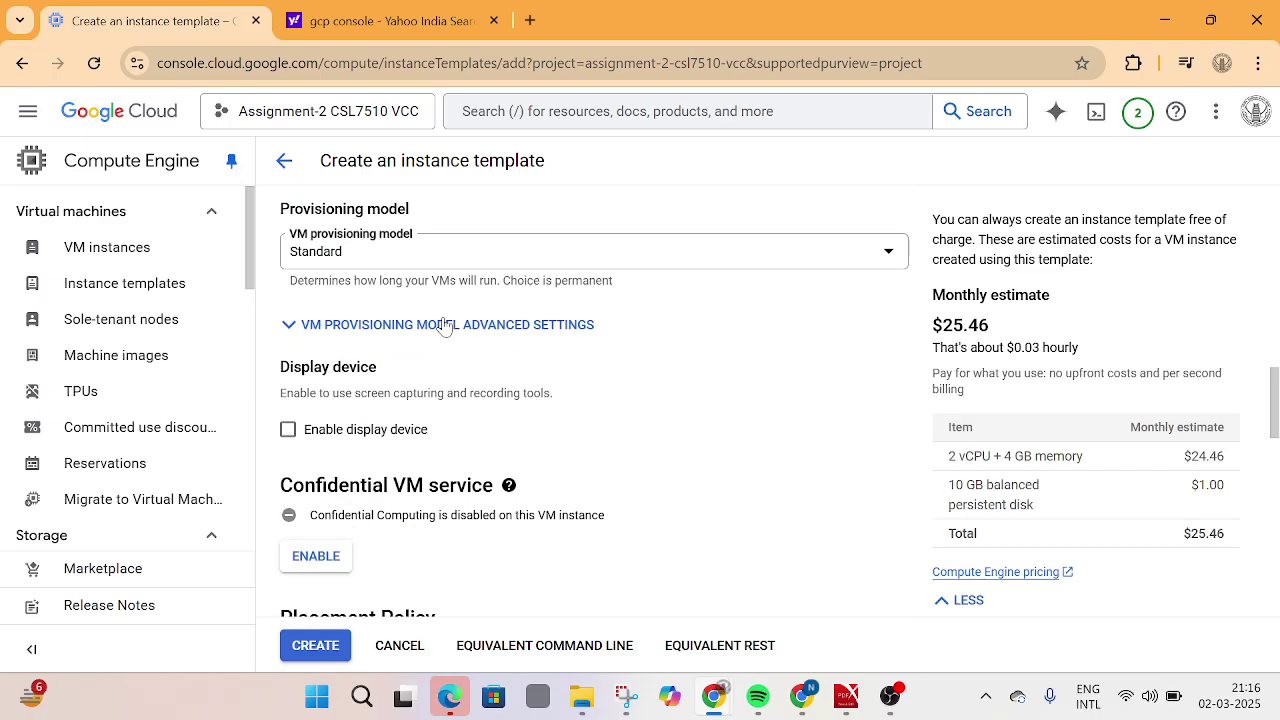
scroll(446, 326, "down", 8)
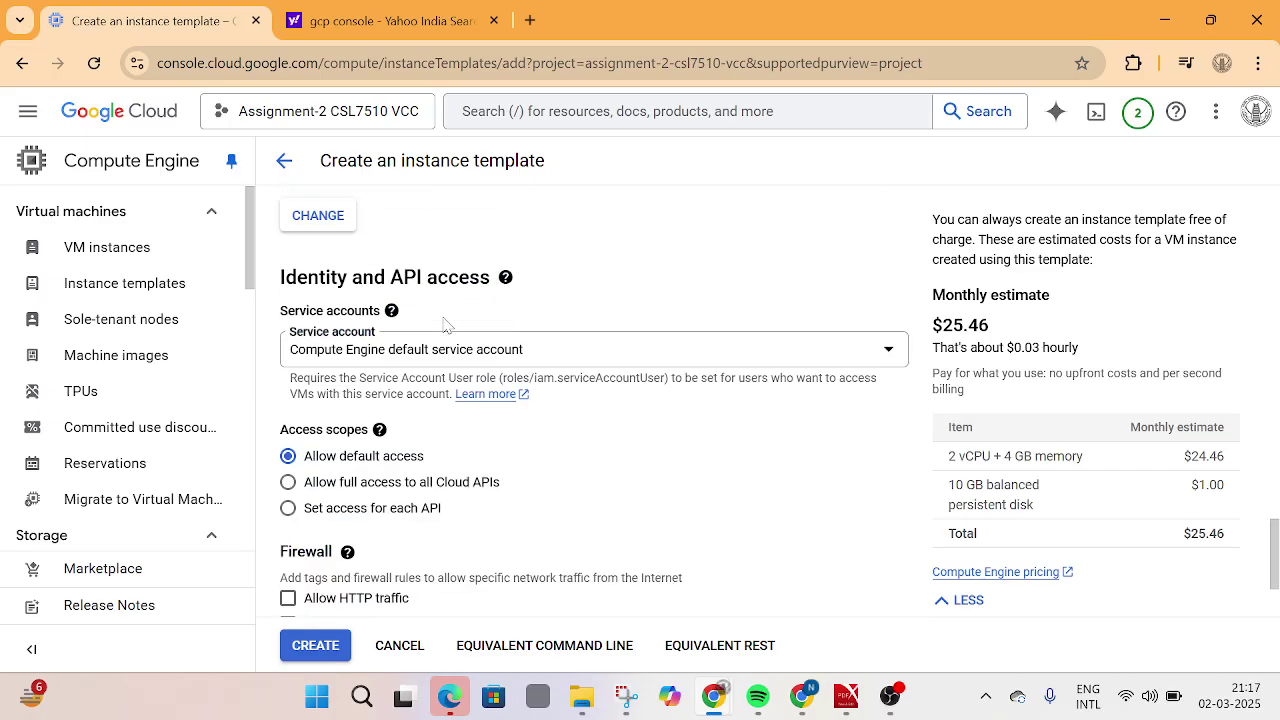
scroll(446, 326, "down", 1)
scroll(478, 364, "up", 15)
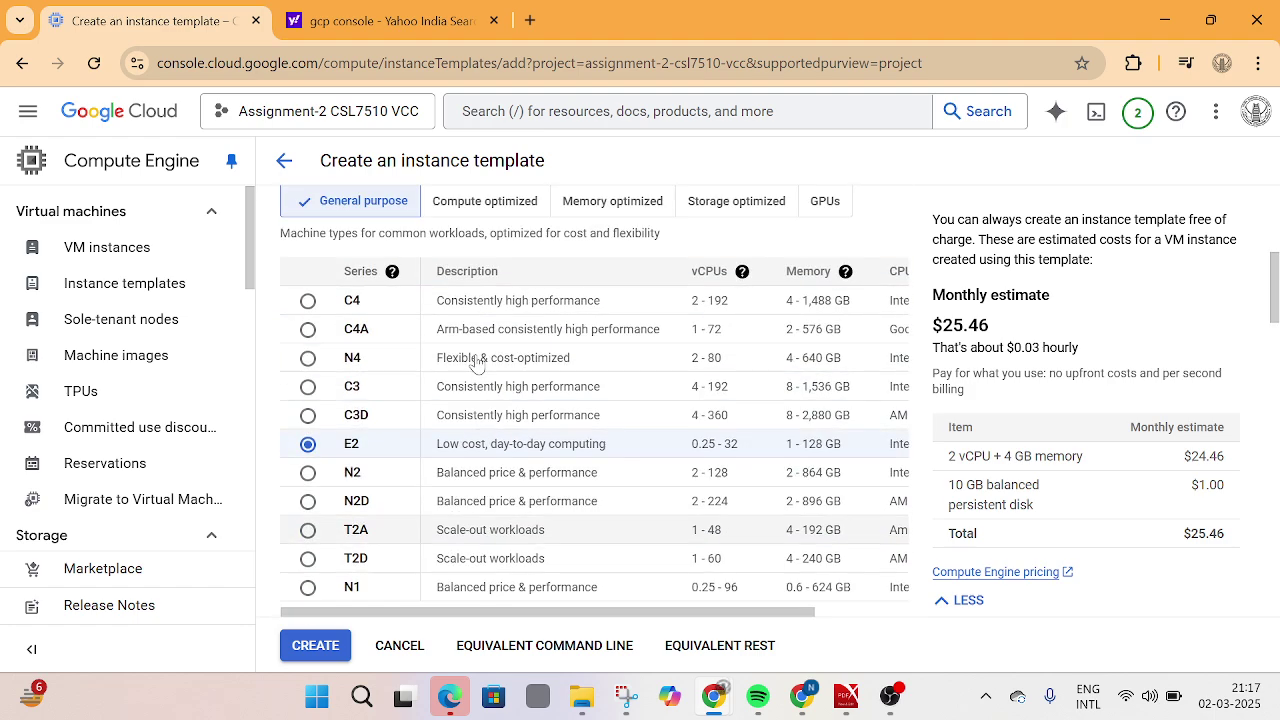
scroll(478, 364, "up", 3)
scroll(466, 408, "down", 1)
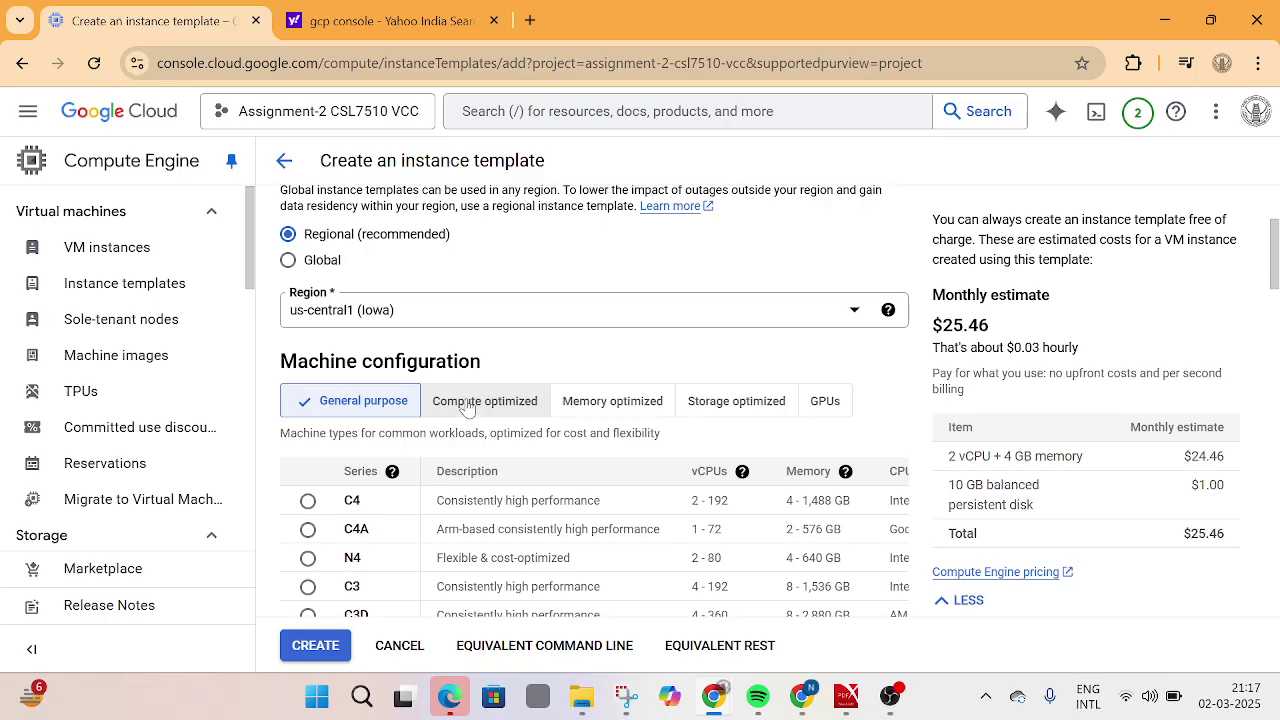
scroll(600, 431, "down", 4)
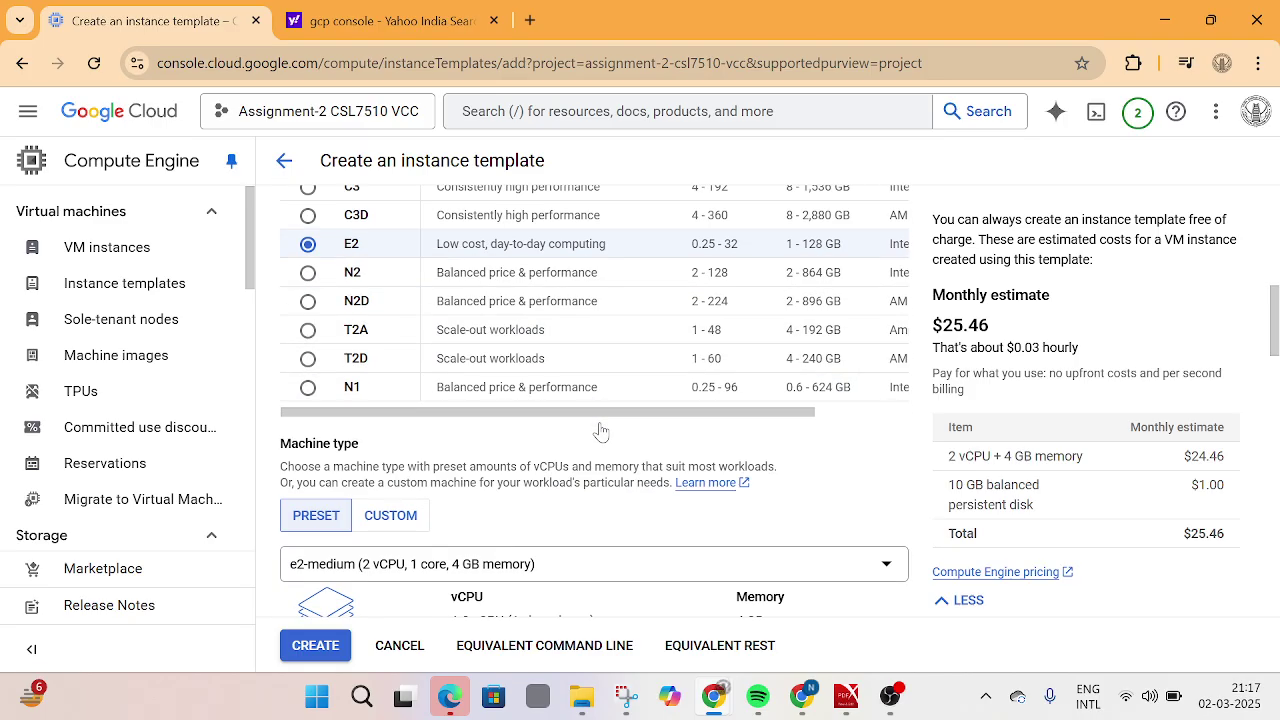
scroll(600, 431, "down", 2)
scroll(600, 431, "up", 5)
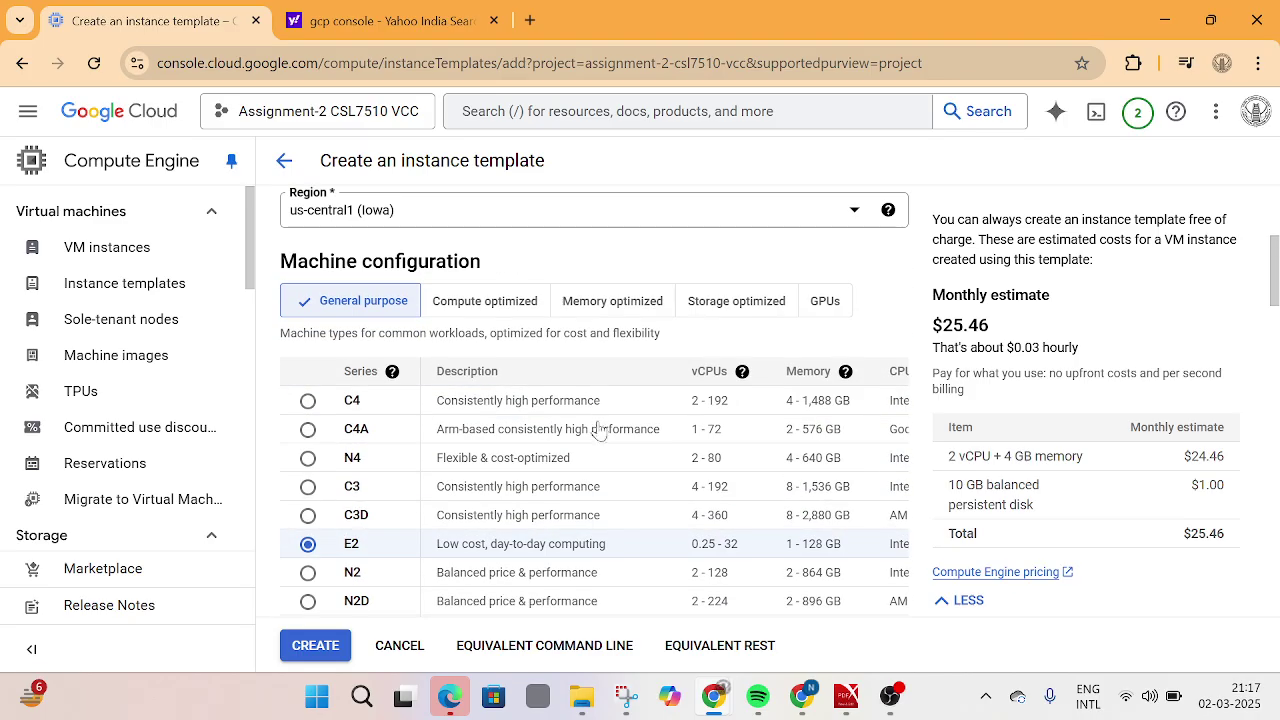
Try the Compute optimized and Memory optimized machine families for the template, and return to General purpose.
left_click(470, 310)
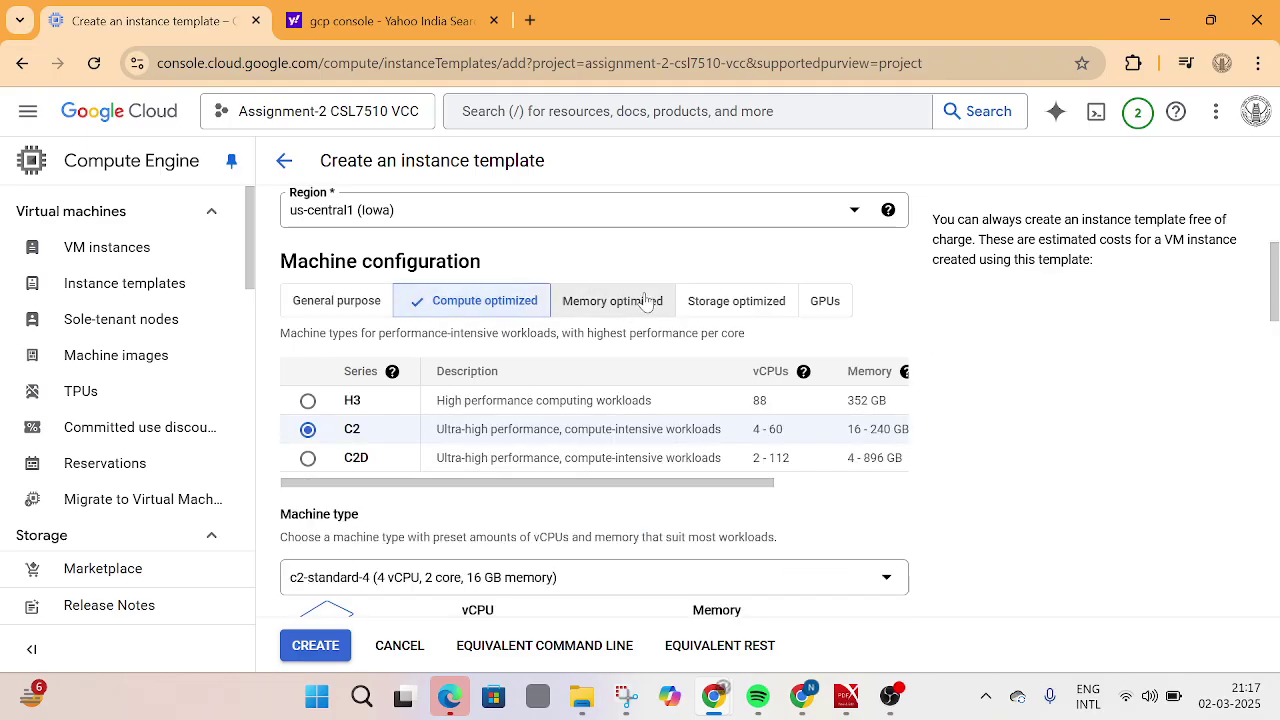
left_click(645, 302)
scroll(648, 303, "down", 3)
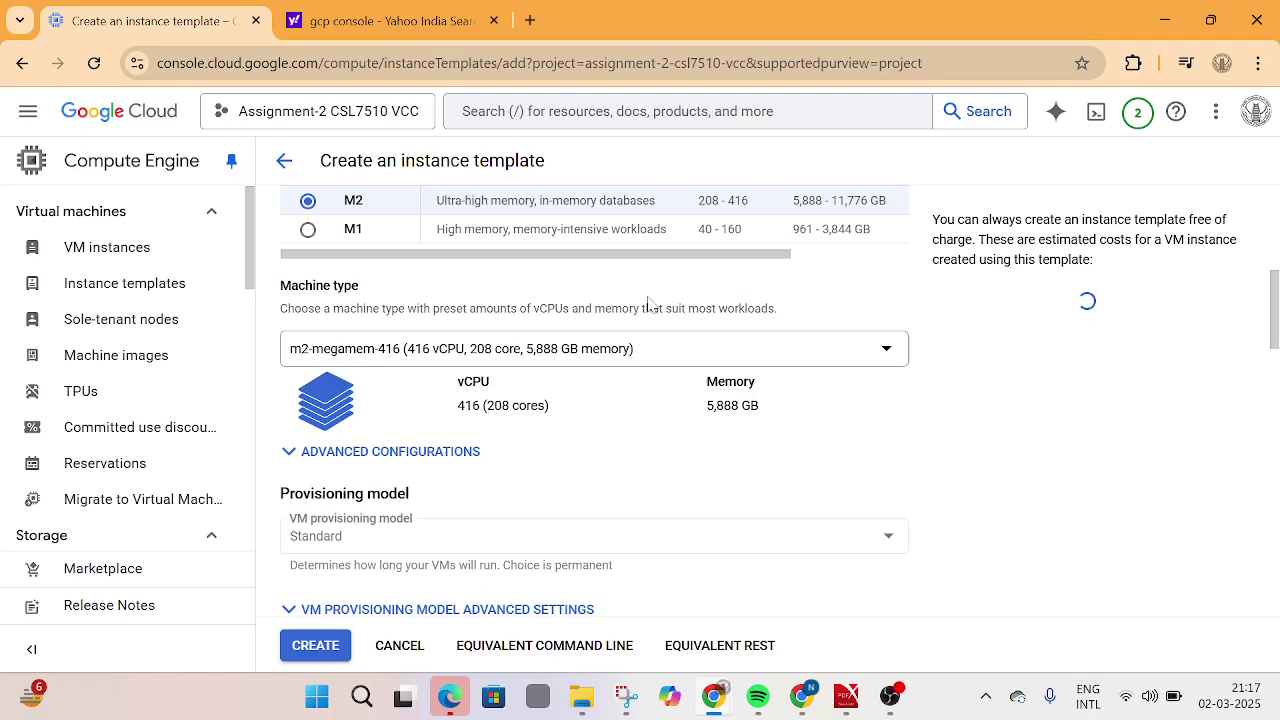
scroll(648, 303, "down", 10)
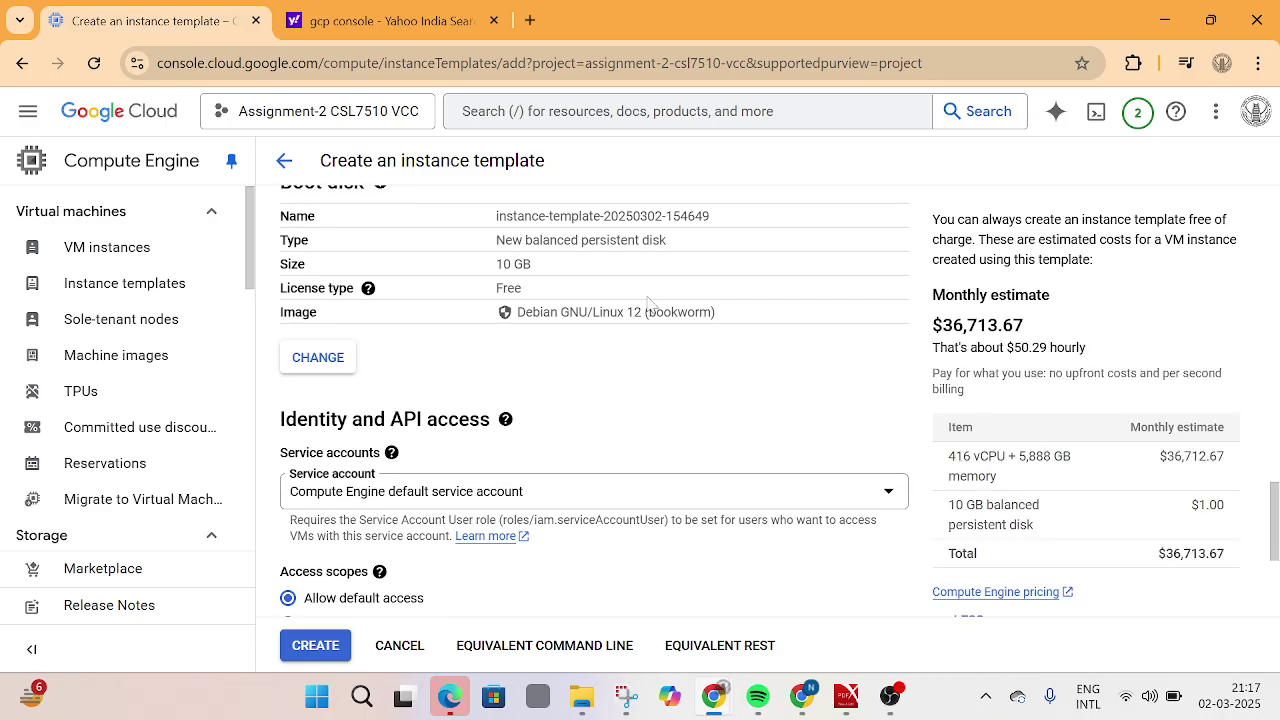
scroll(650, 303, "down", 3)
scroll(648, 303, "up", 12)
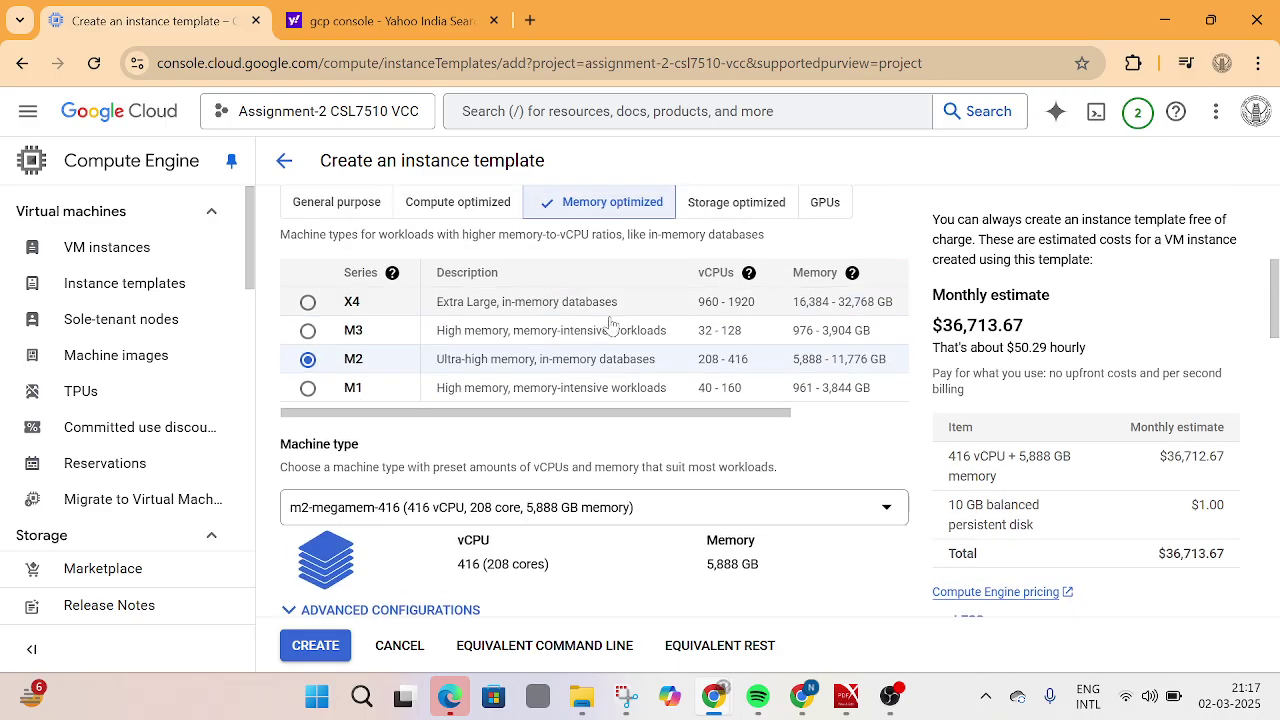
scroll(480, 324, "up", 2)
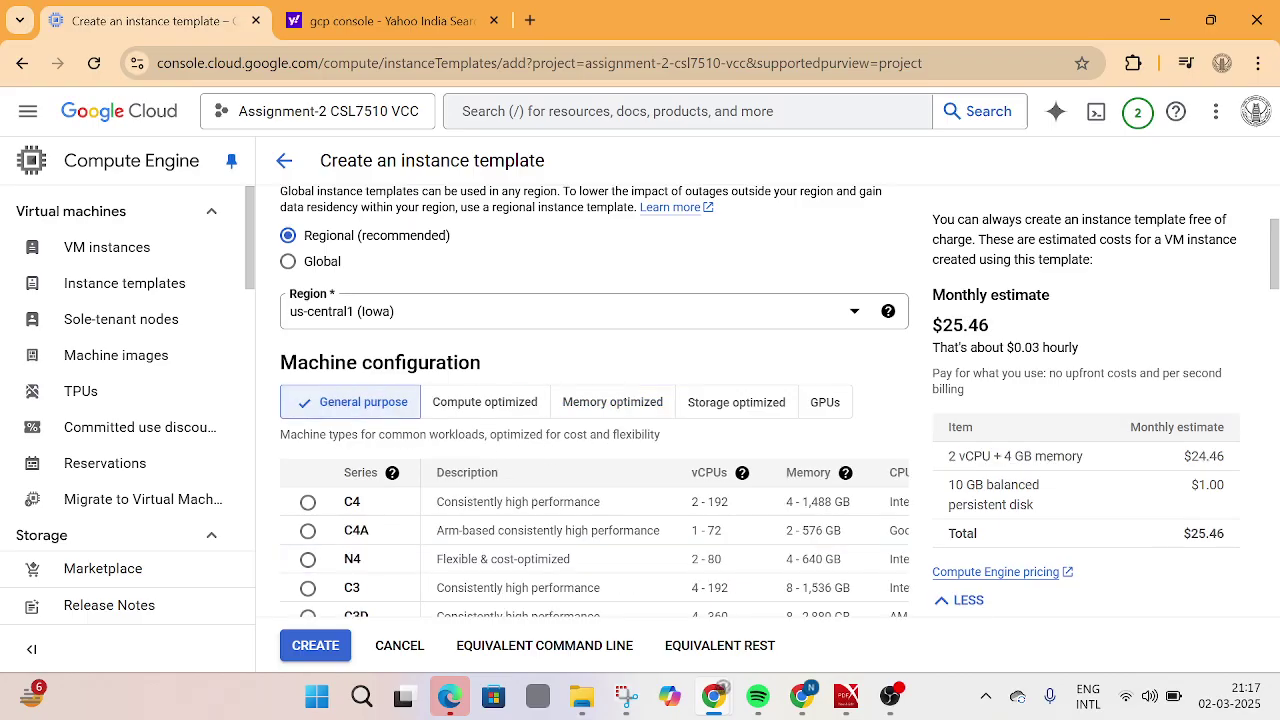
Expand the template's advanced options and review them together with the provisioning, placement policy, container, boot disk, access scope and firewall settings.
scroll(548, 451, "down", 6)
scroll(548, 451, "down", 4)
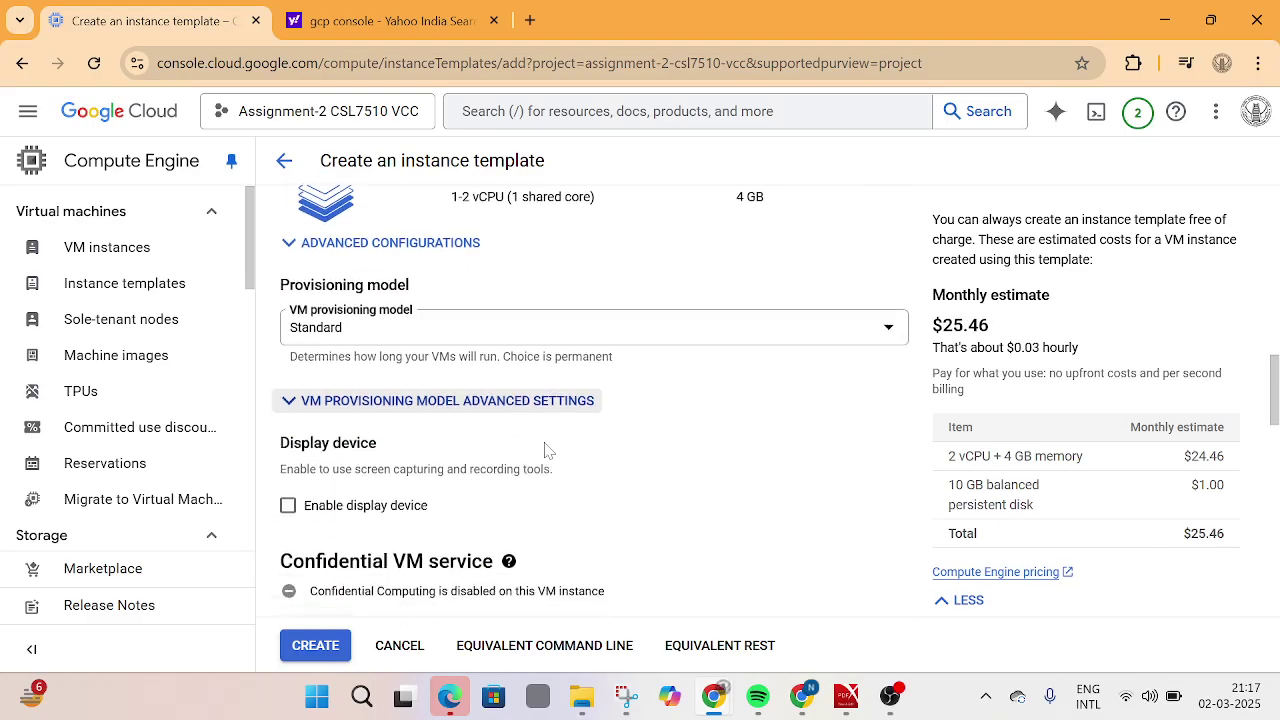
scroll(548, 451, "down", 8)
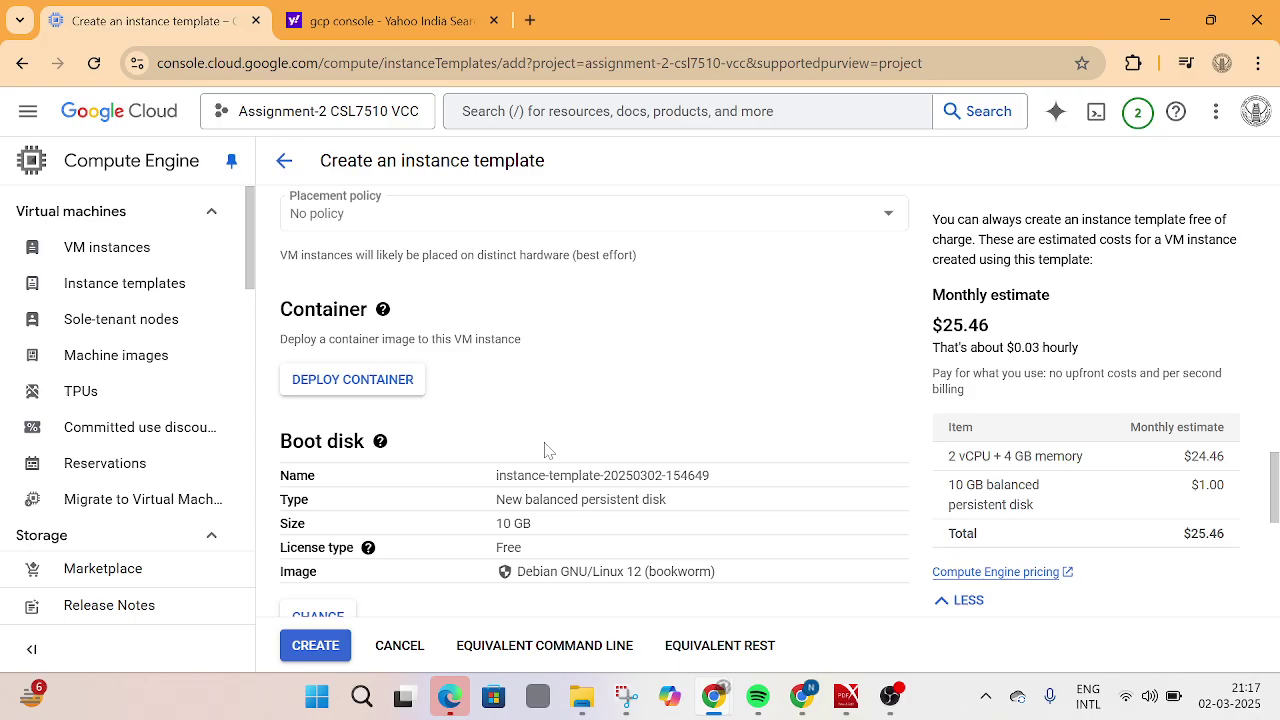
scroll(548, 451, "down", 3)
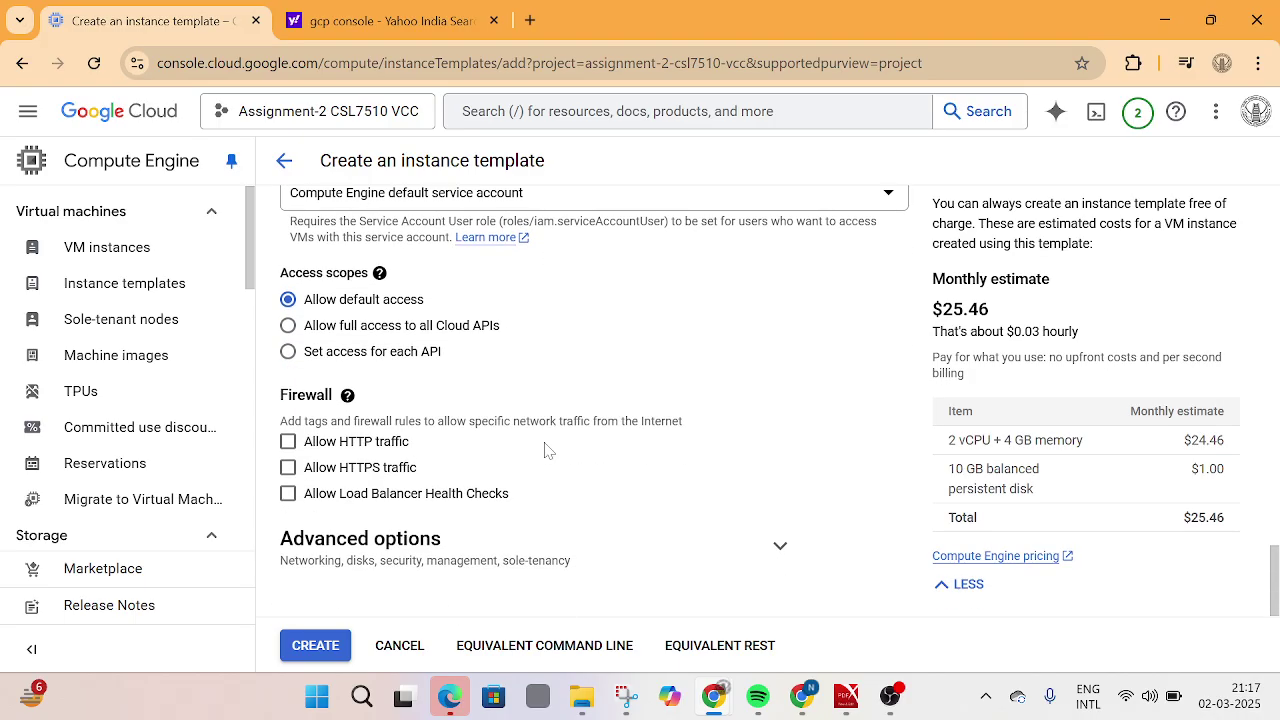
left_click(780, 543)
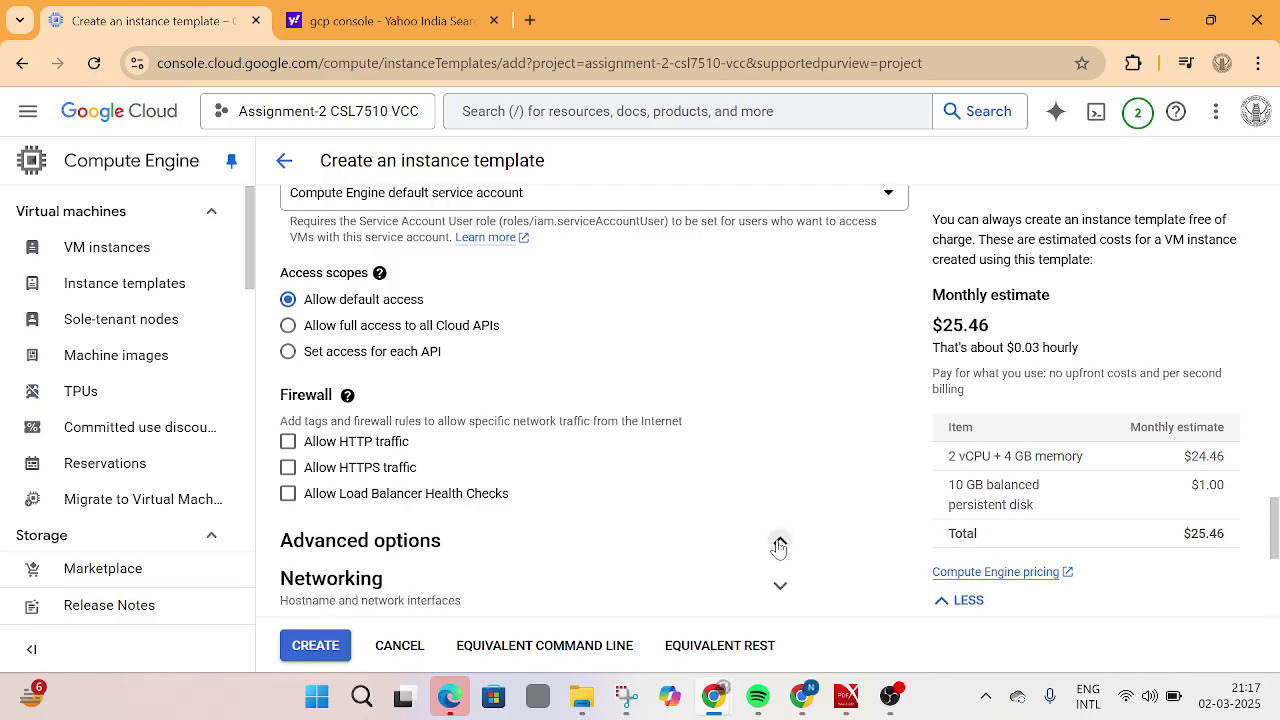
scroll(745, 530, "down", 7)
scroll(745, 530, "up", 3)
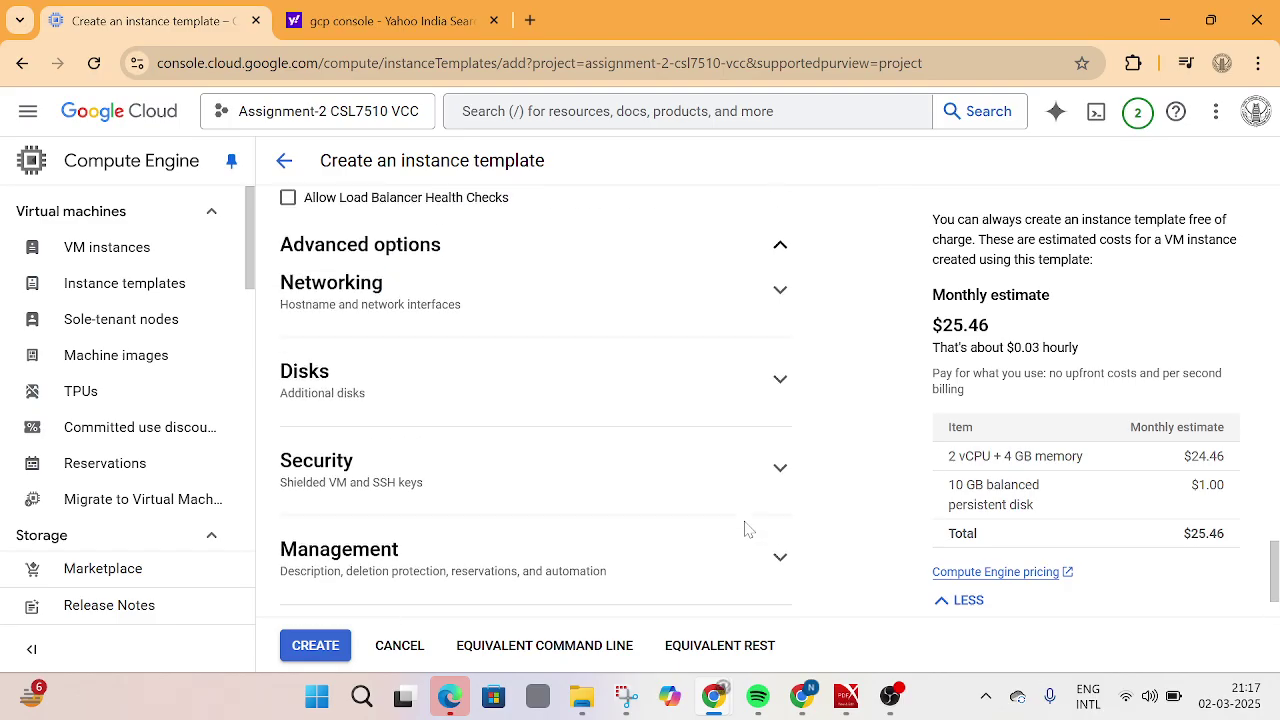
scroll(745, 530, "up", 6)
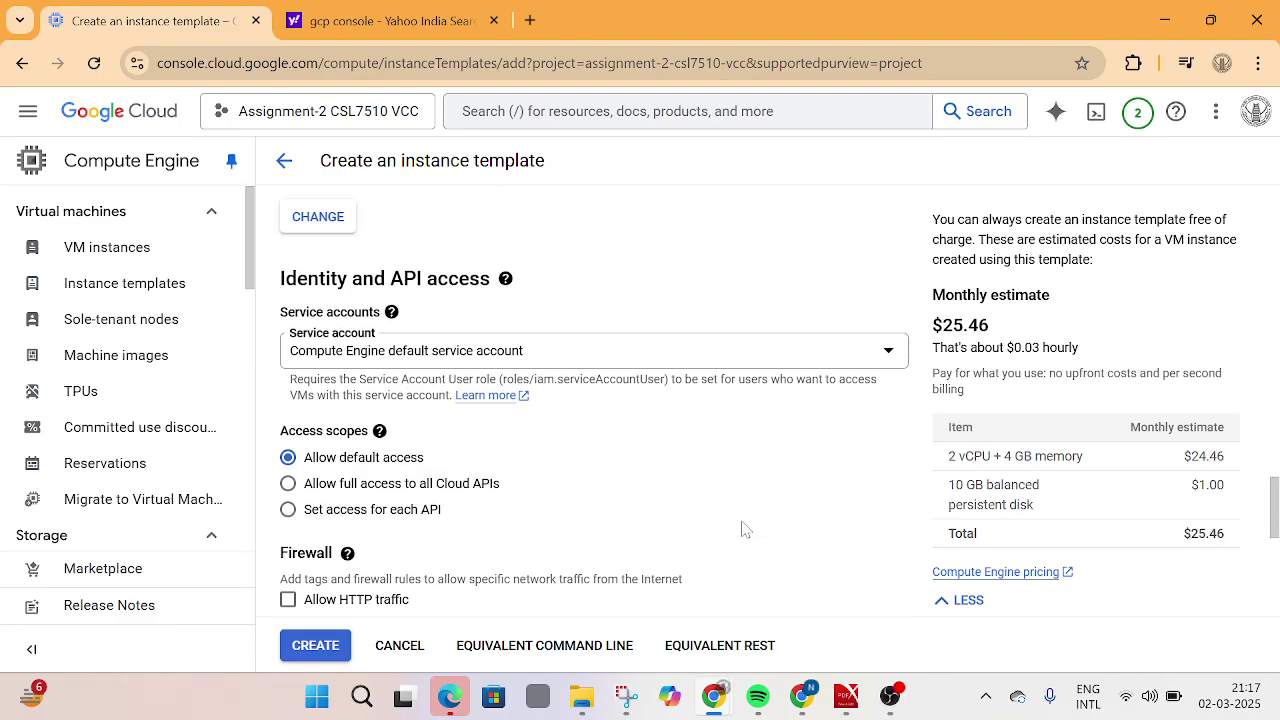
scroll(745, 530, "up", 4)
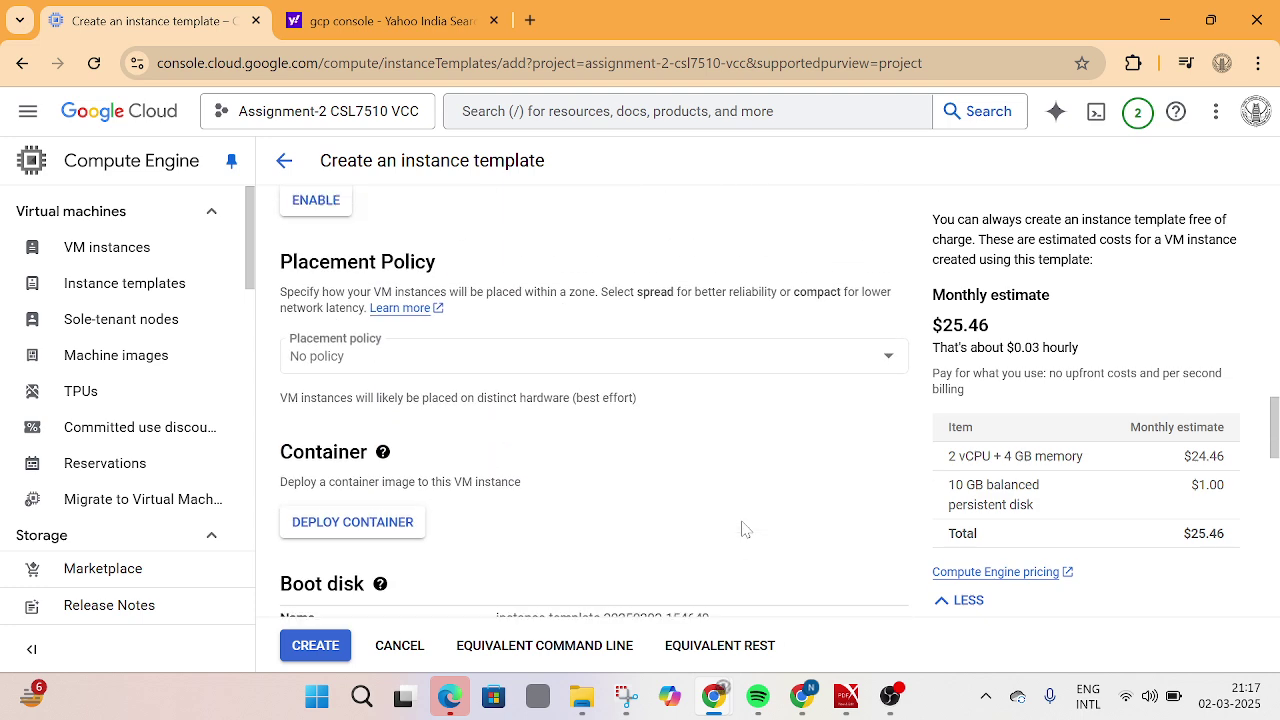
scroll(743, 530, "up", 2)
scroll(743, 530, "up", 2)
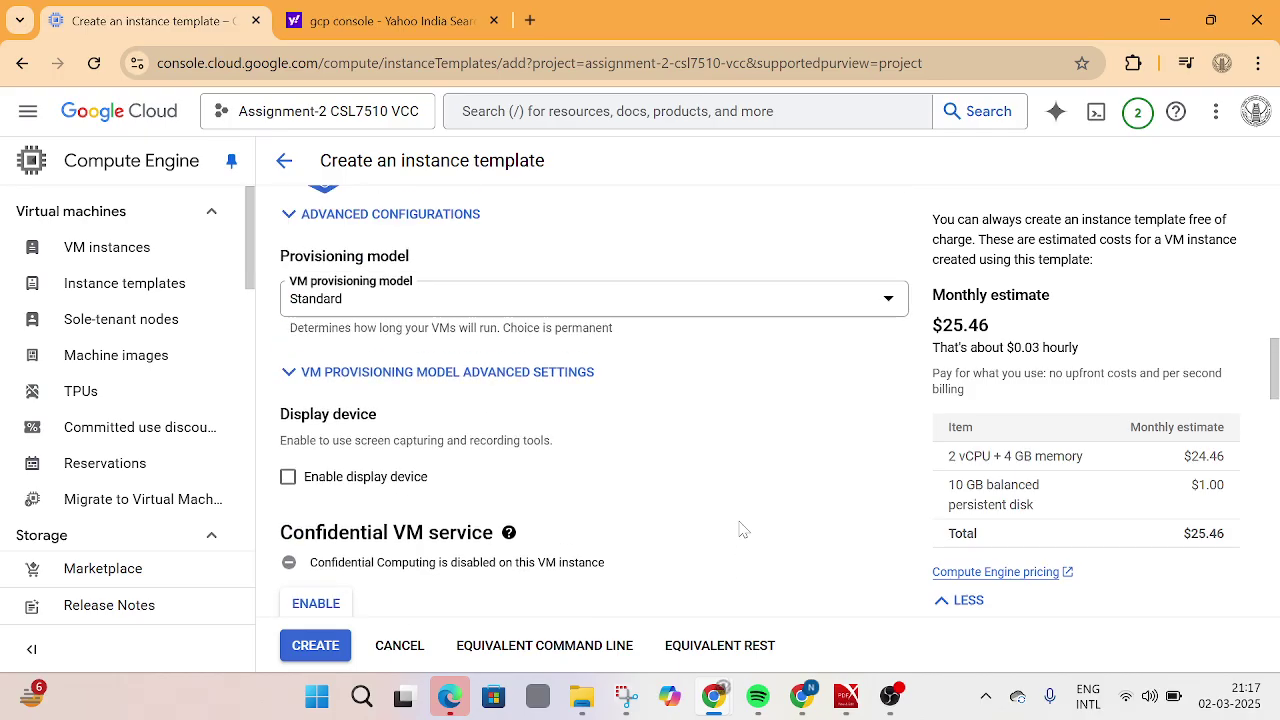
scroll(743, 530, "up", 5)
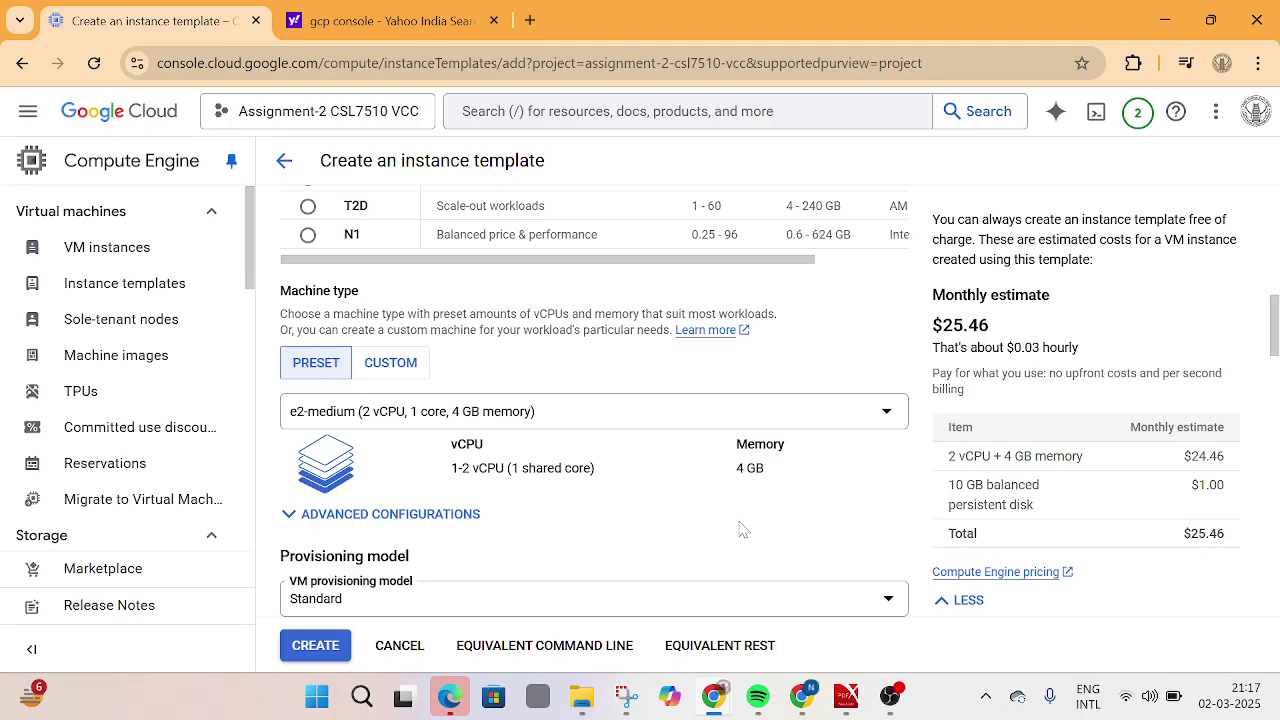
scroll(743, 530, "up", 4)
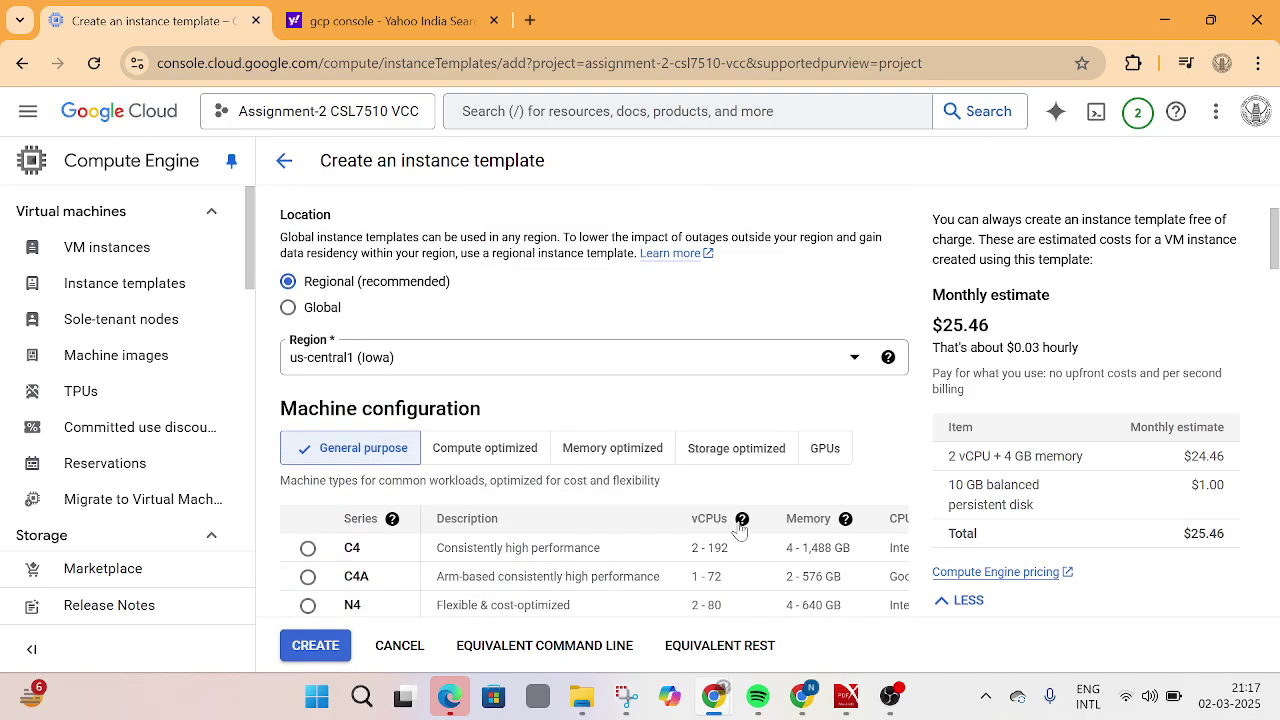
scroll(740, 528, "up", 1)
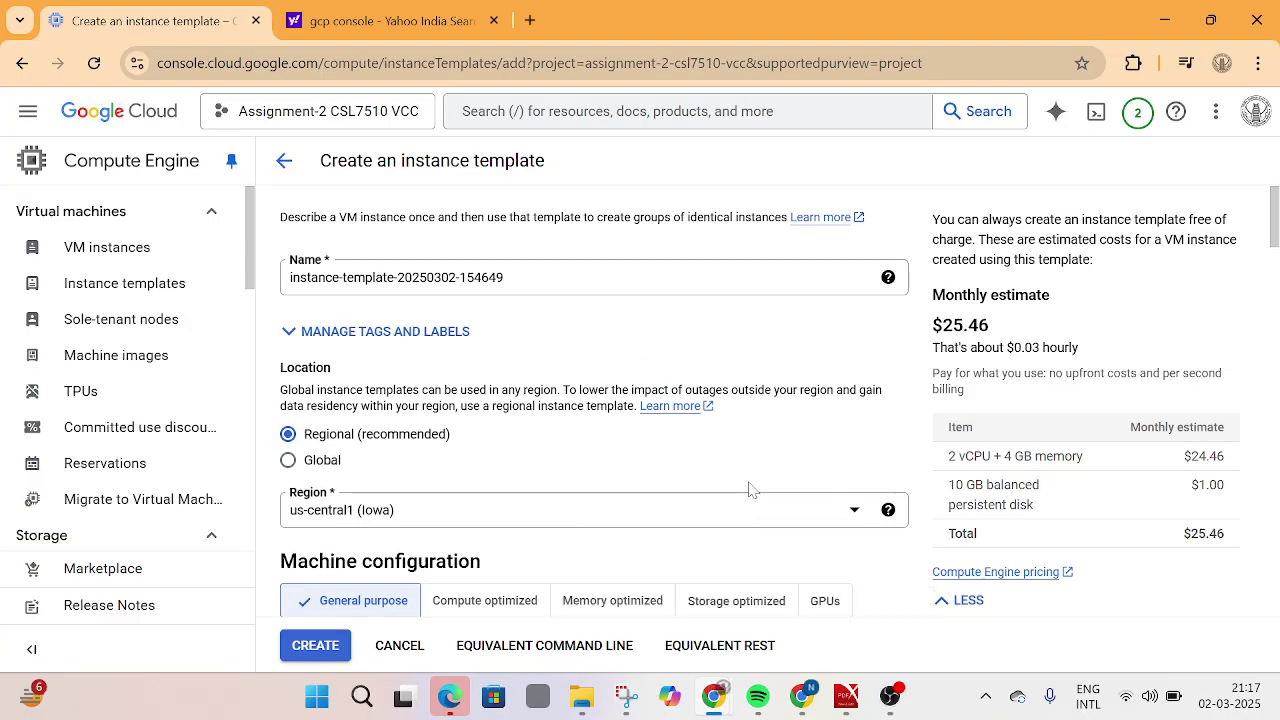
Switch the template's General purpose E2 machine type from a preset to Custom.
scroll(750, 487, "down", 2)
scroll(750, 487, "down", 3)
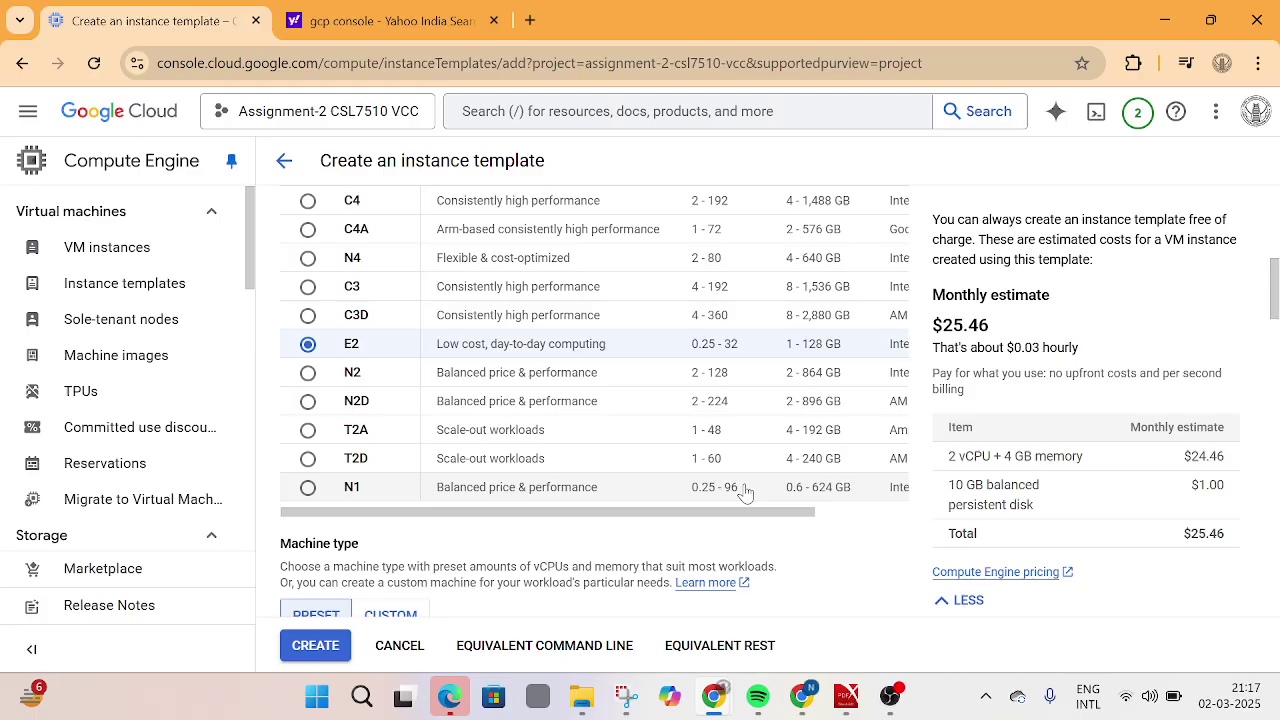
scroll(745, 492, "down", 3)
left_click(392, 316)
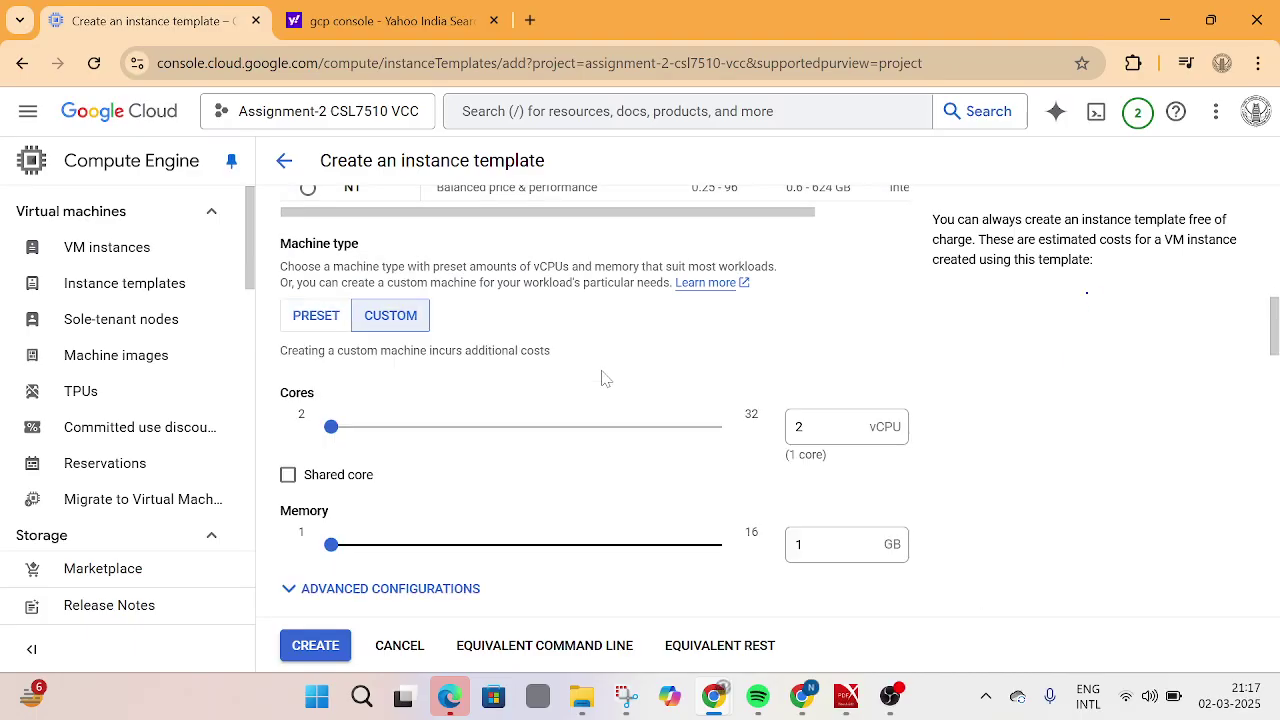
scroll(600, 374, "down", 5)
scroll(603, 380, "down", 8)
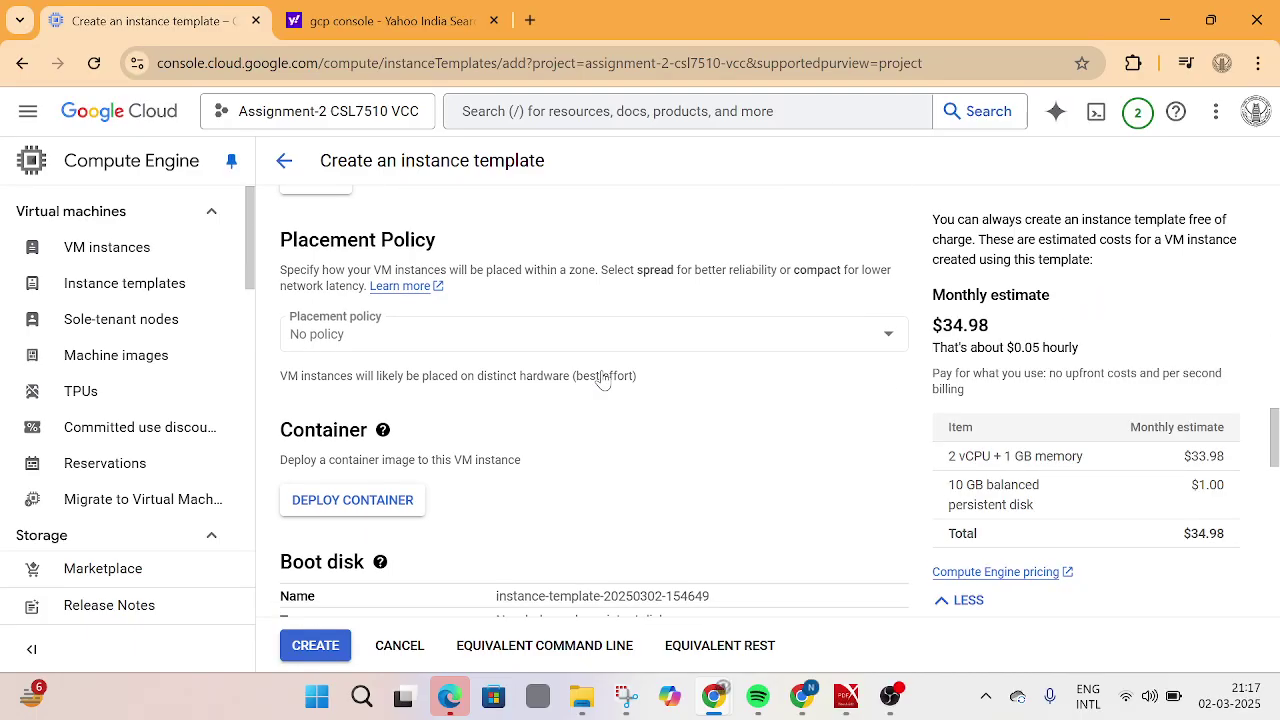
Review the template form from the placement policy, container and firewall settings back to the custom cores, memory and region.
scroll(600, 377, "down", 3)
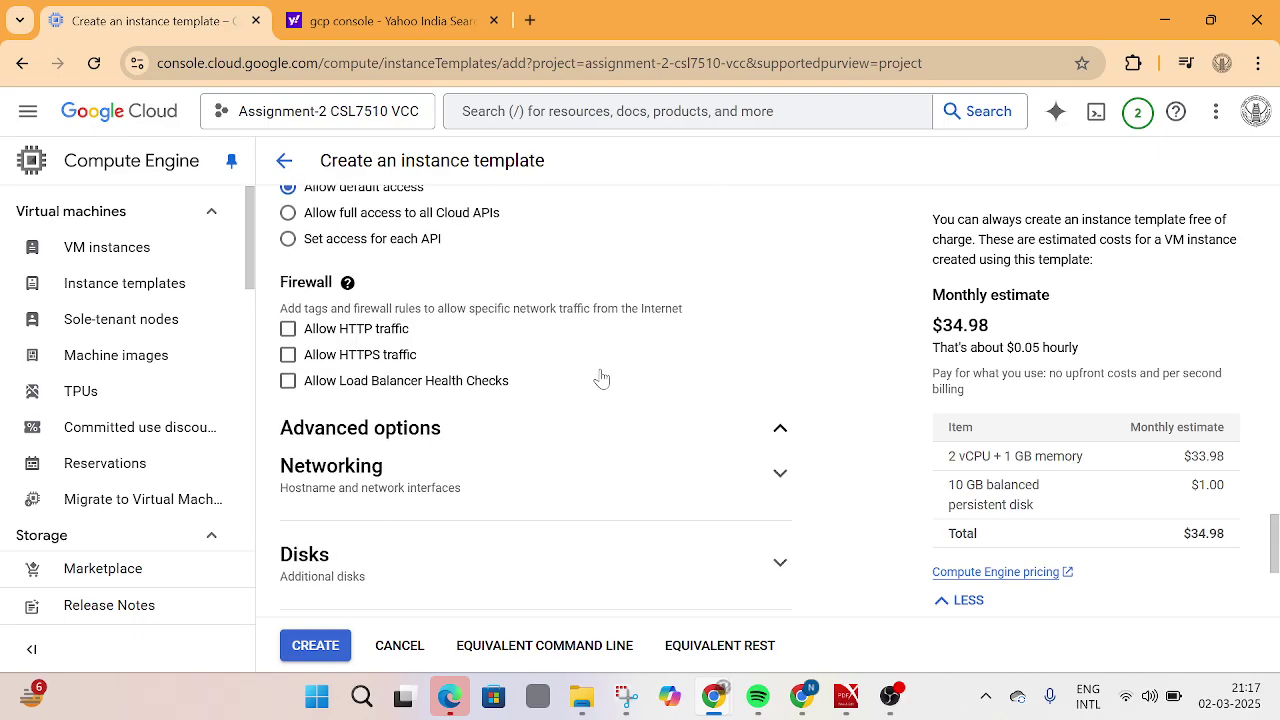
scroll(600, 377, "up", 10)
scroll(600, 377, "up", 6)
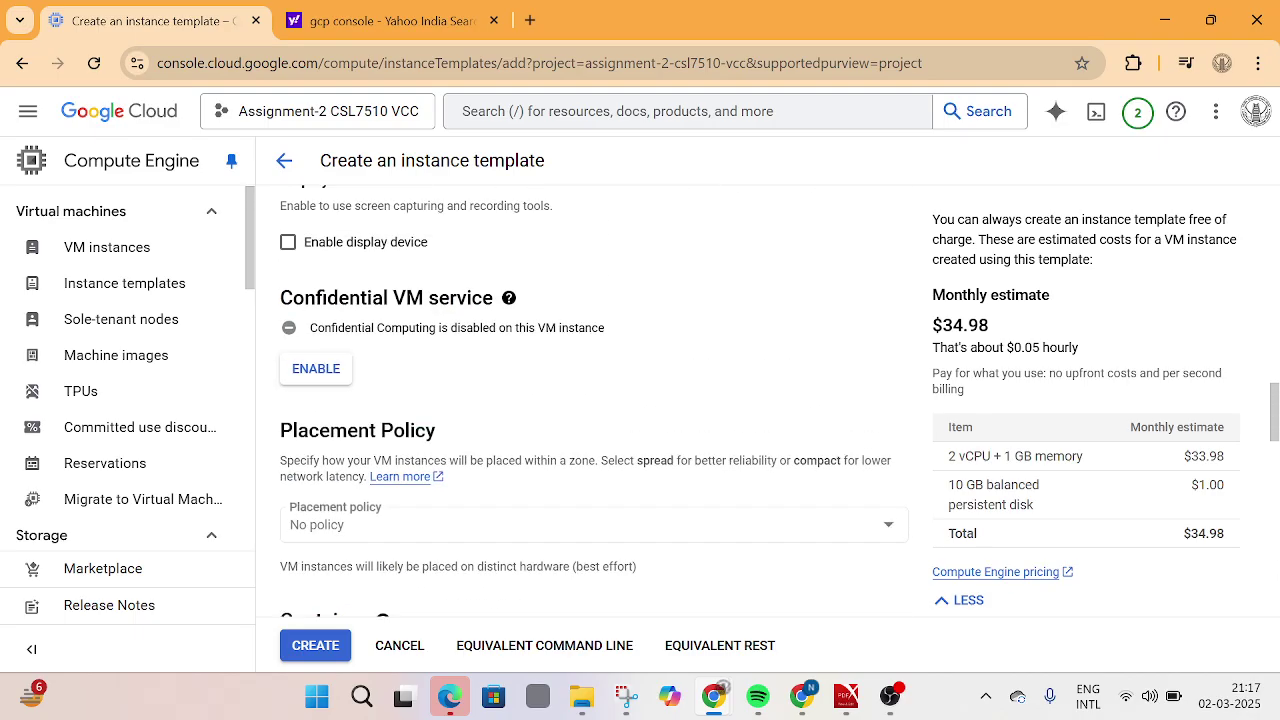
scroll(600, 377, "up", 4)
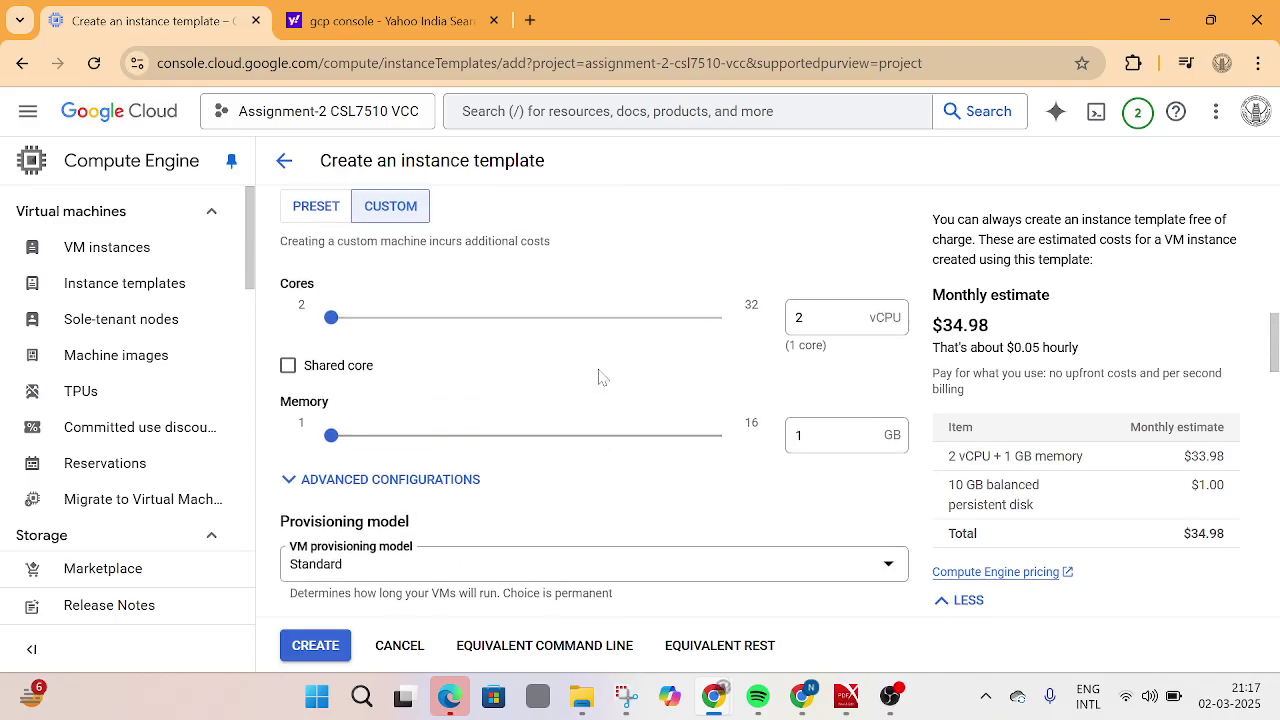
scroll(600, 377, "up", 4)
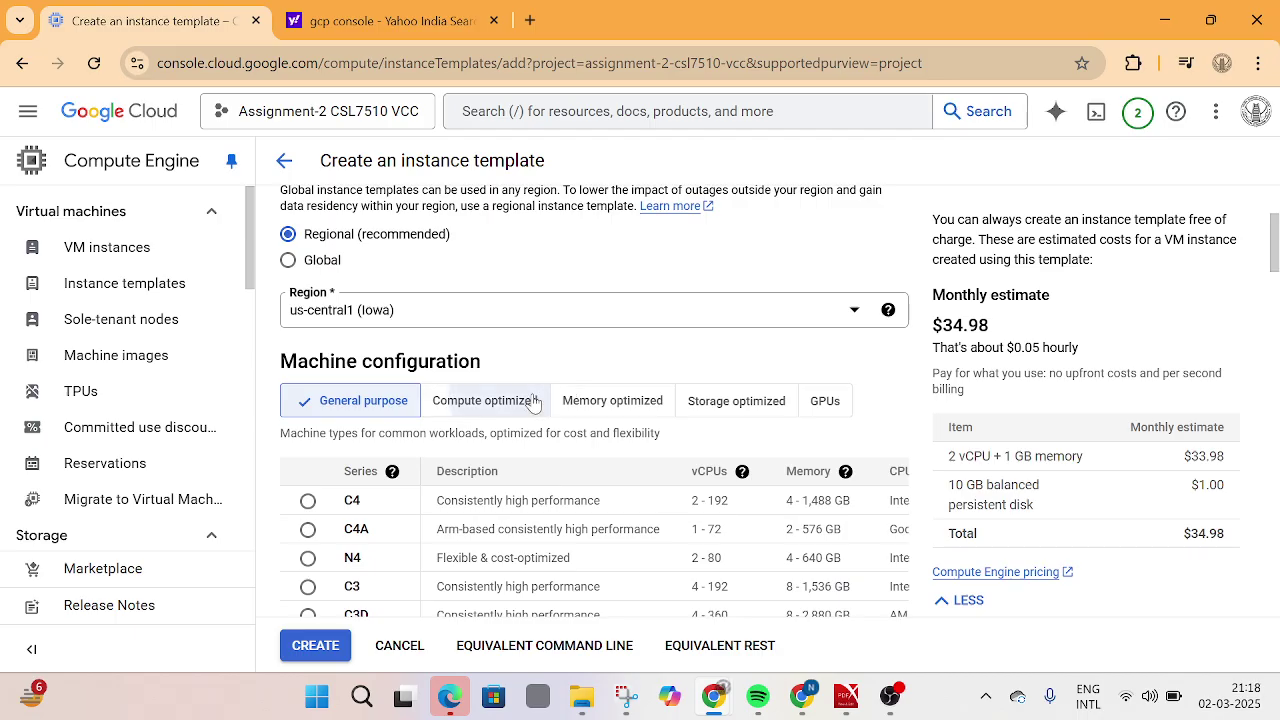
Try the Compute optimized machine family for the template and review its machine type, provisioning and API access settings.
left_click(533, 401)
scroll(536, 401, "down", 4)
scroll(533, 401, "down", 10)
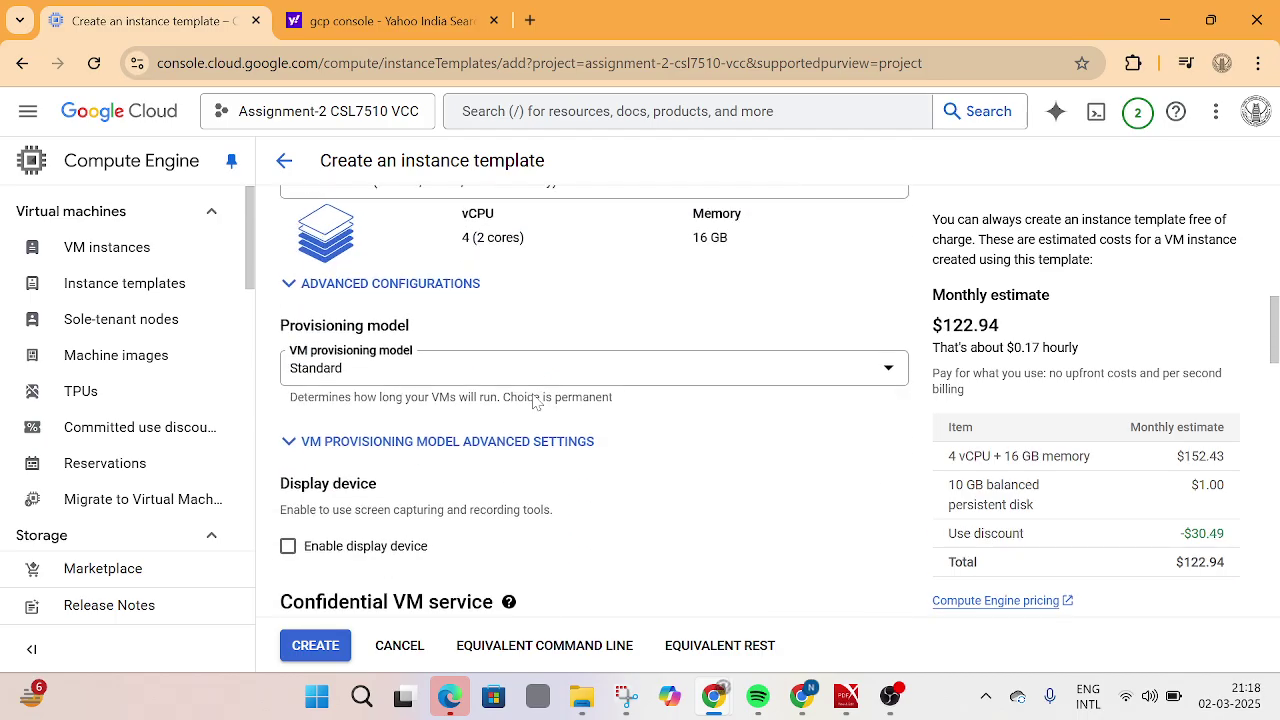
scroll(535, 401, "down", 8)
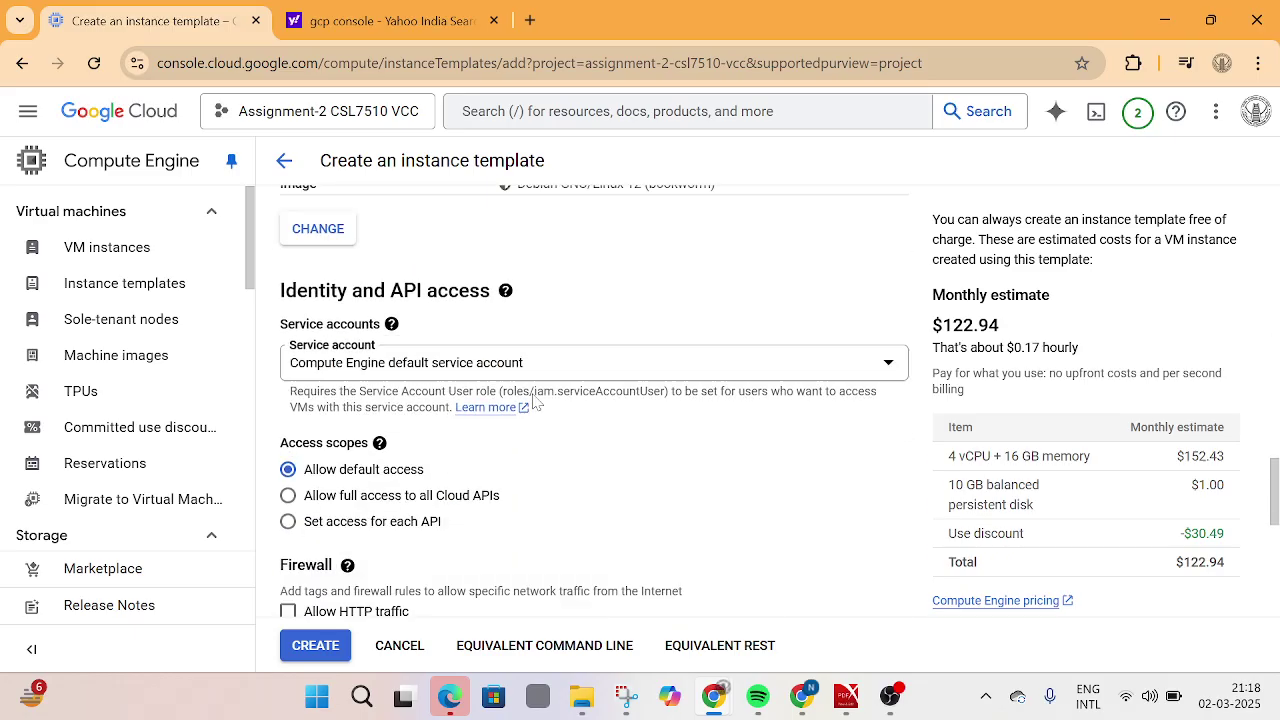
scroll(535, 401, "up", 15)
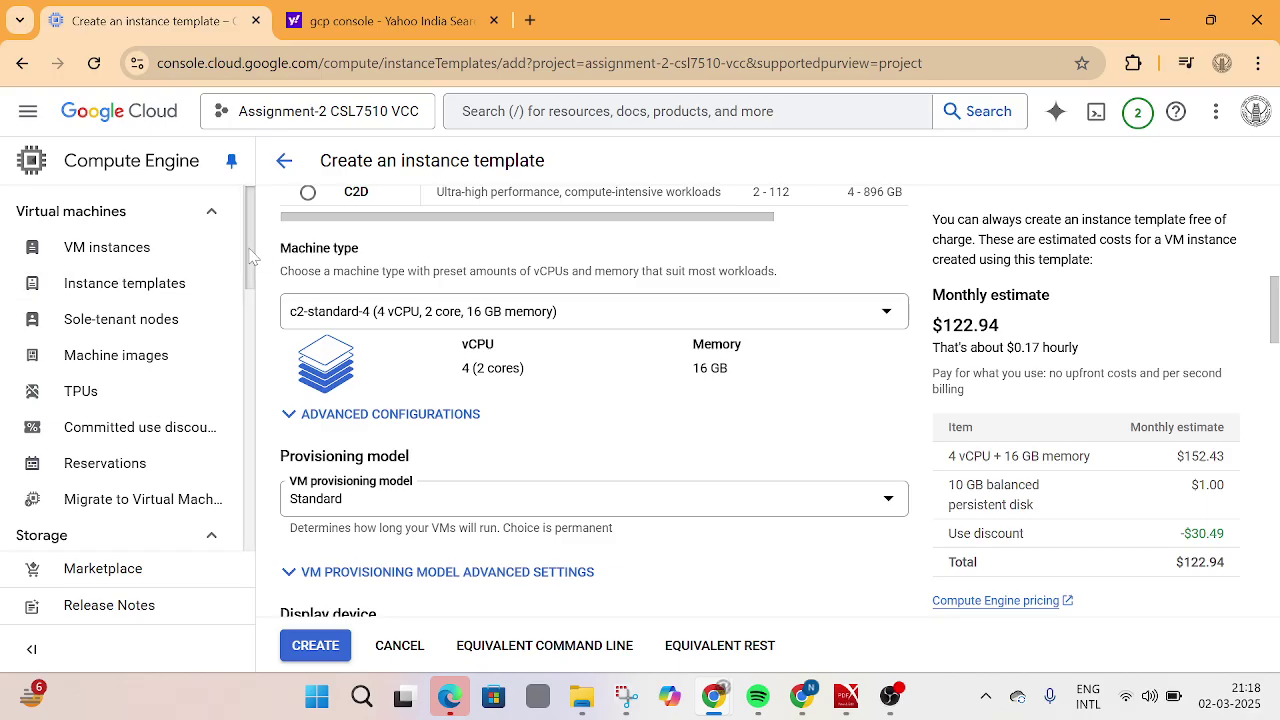
Leave the instance template form without creating the template and open the project's instance groups.
left_click_drag(252, 258, 253, 277)
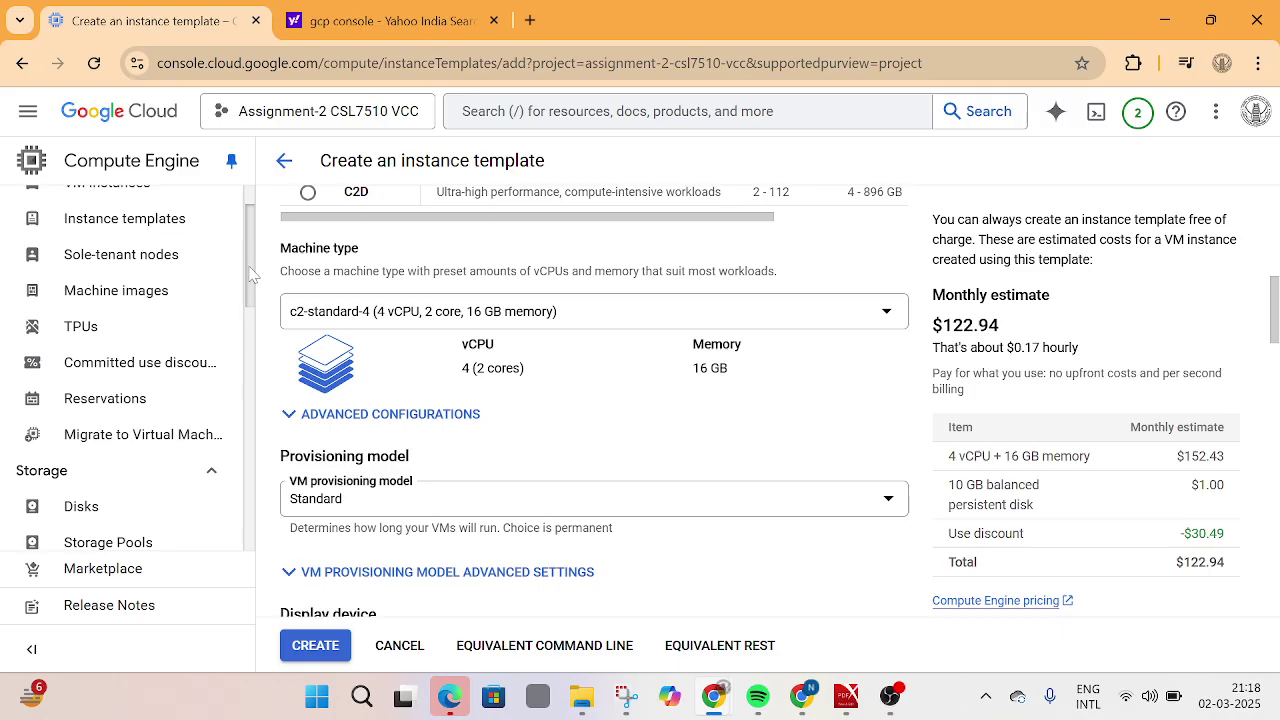
left_click_drag(250, 267, 255, 245)
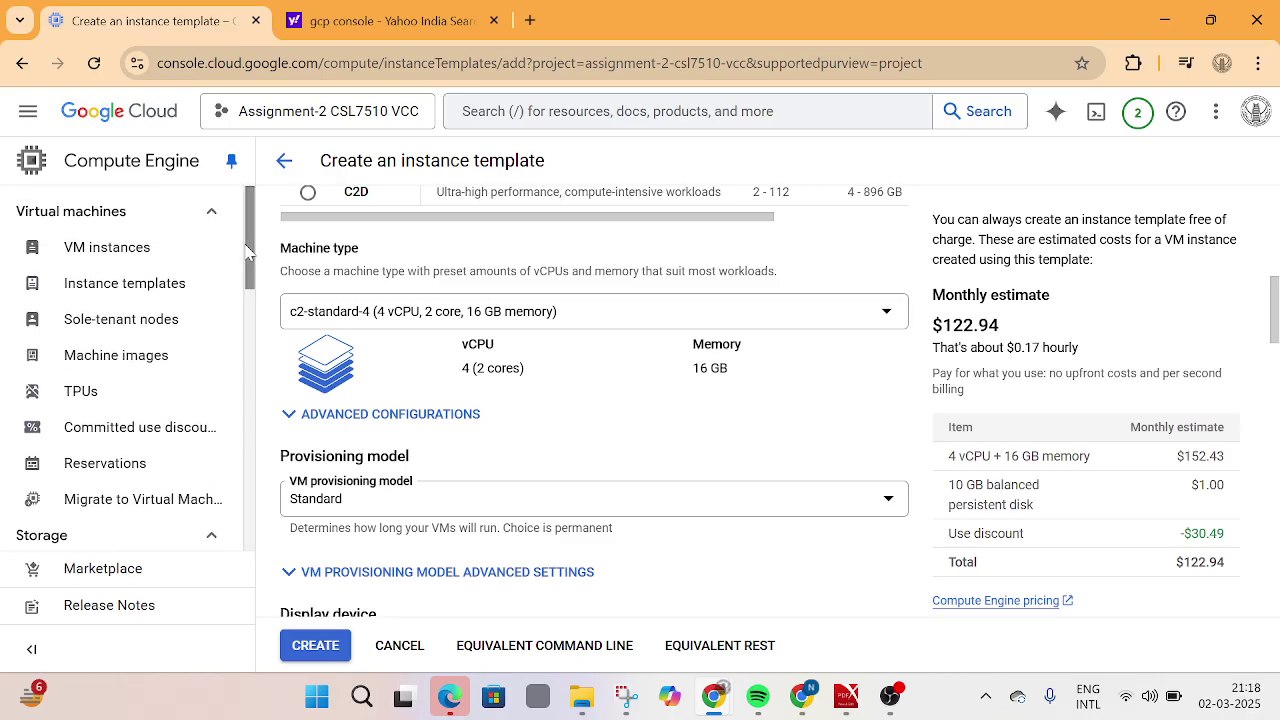
scroll(275, 190, "up", 4)
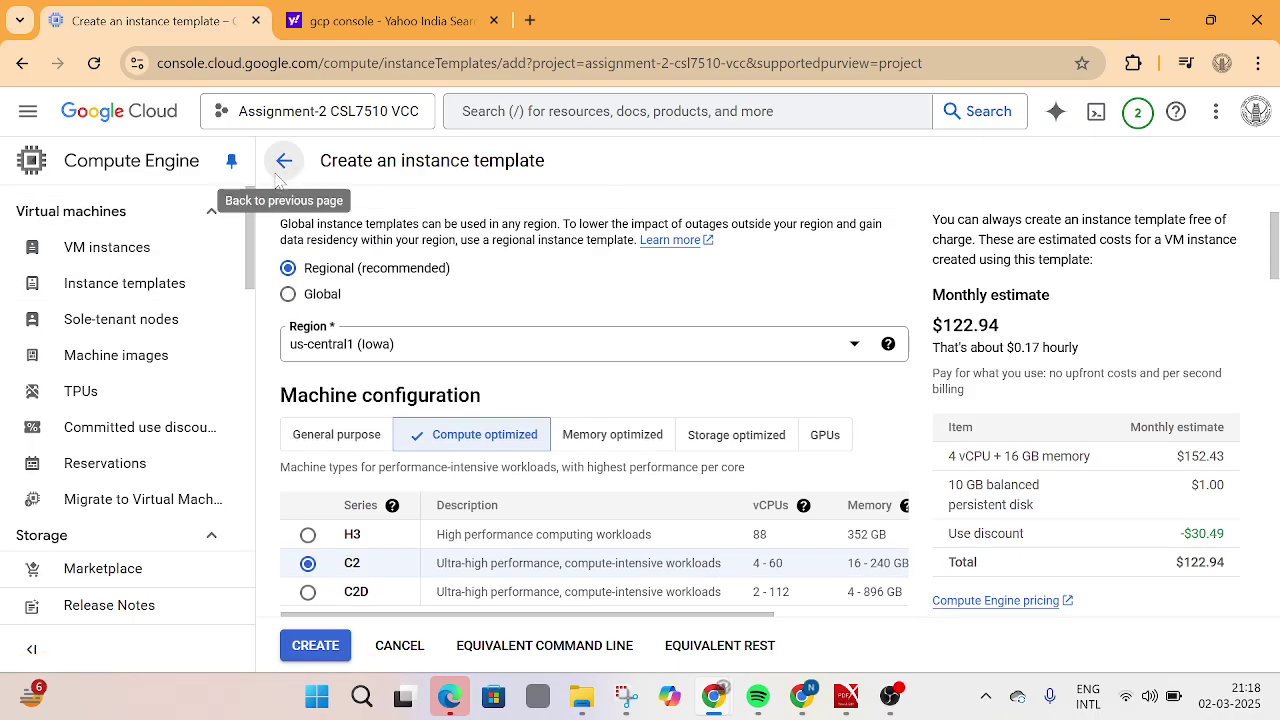
left_click(278, 175)
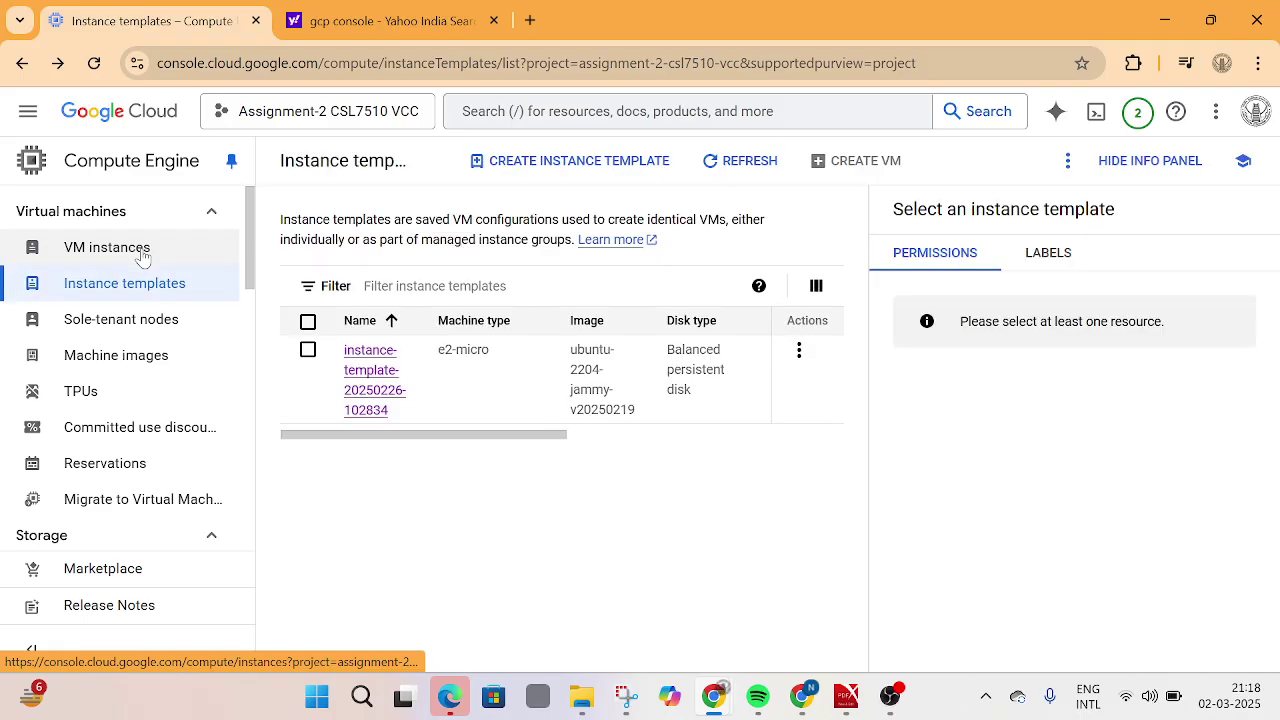
scroll(143, 257, "down", 5)
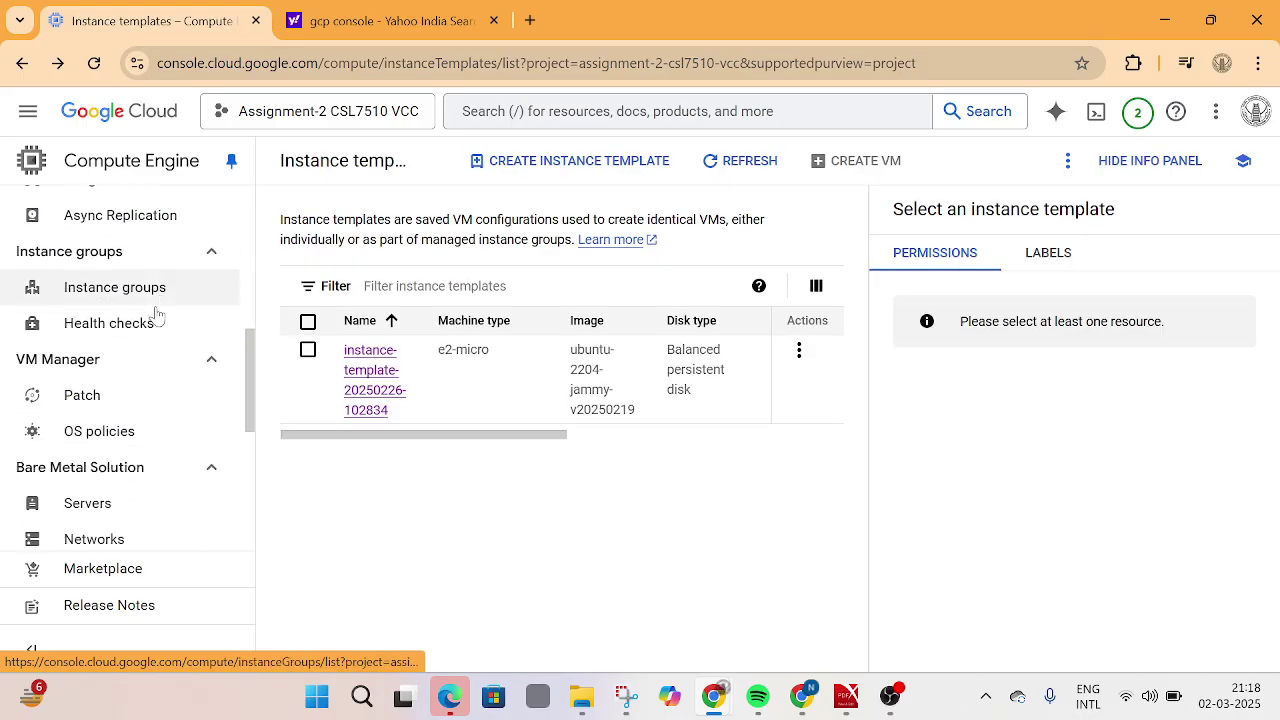
left_click(163, 289)
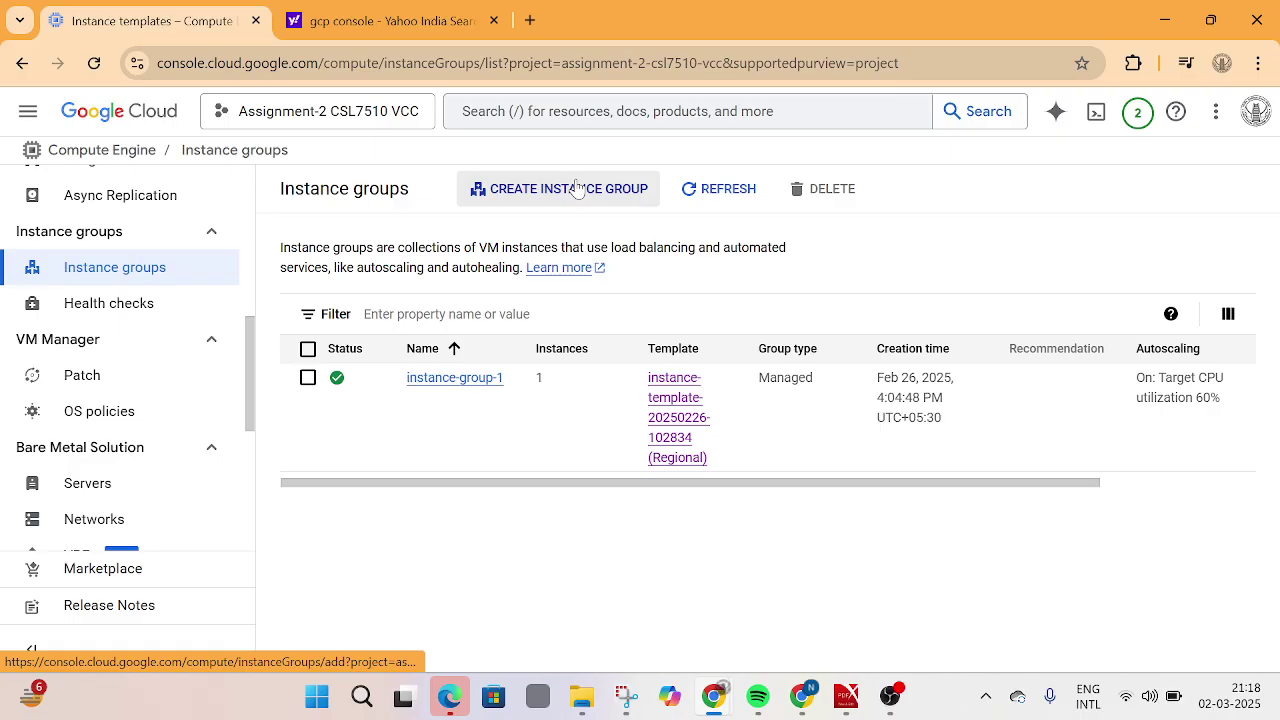
Open the form for a new instance group and review its instance flexibility, instance selections, location and autoscaling settings.
left_click(545, 189)
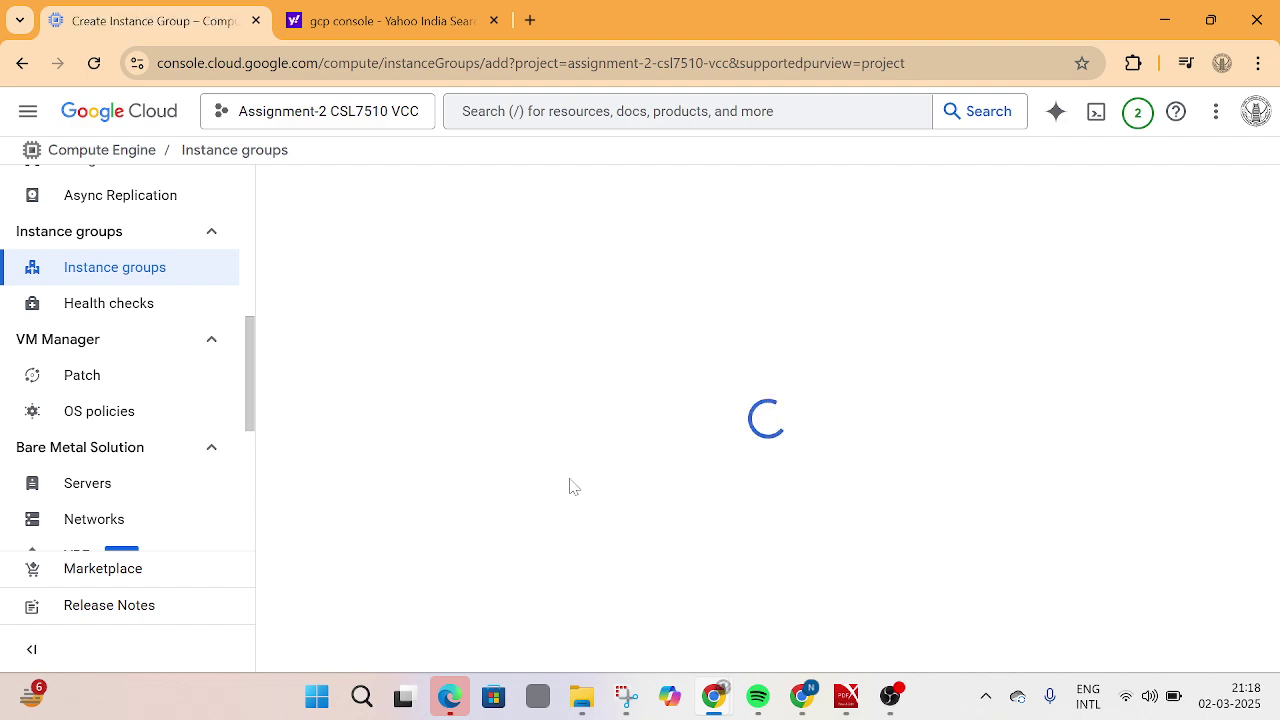
scroll(573, 485, "down", 3)
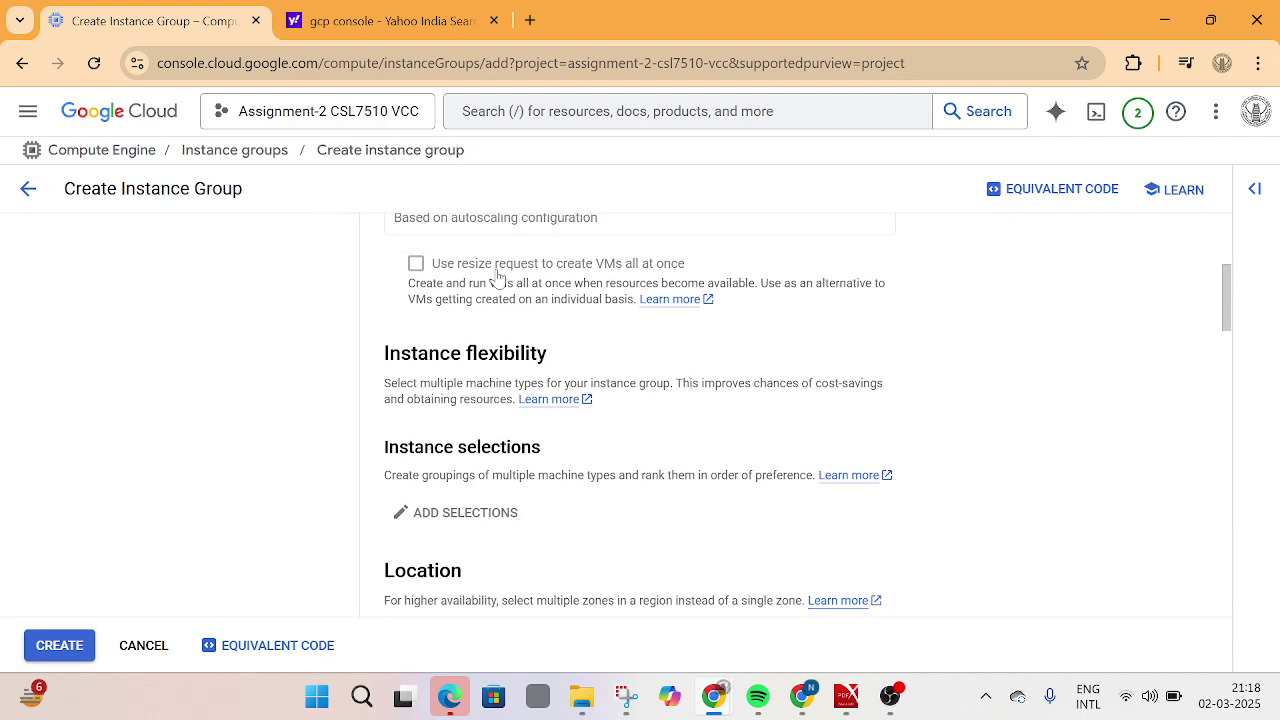
scroll(497, 275, "down", 1)
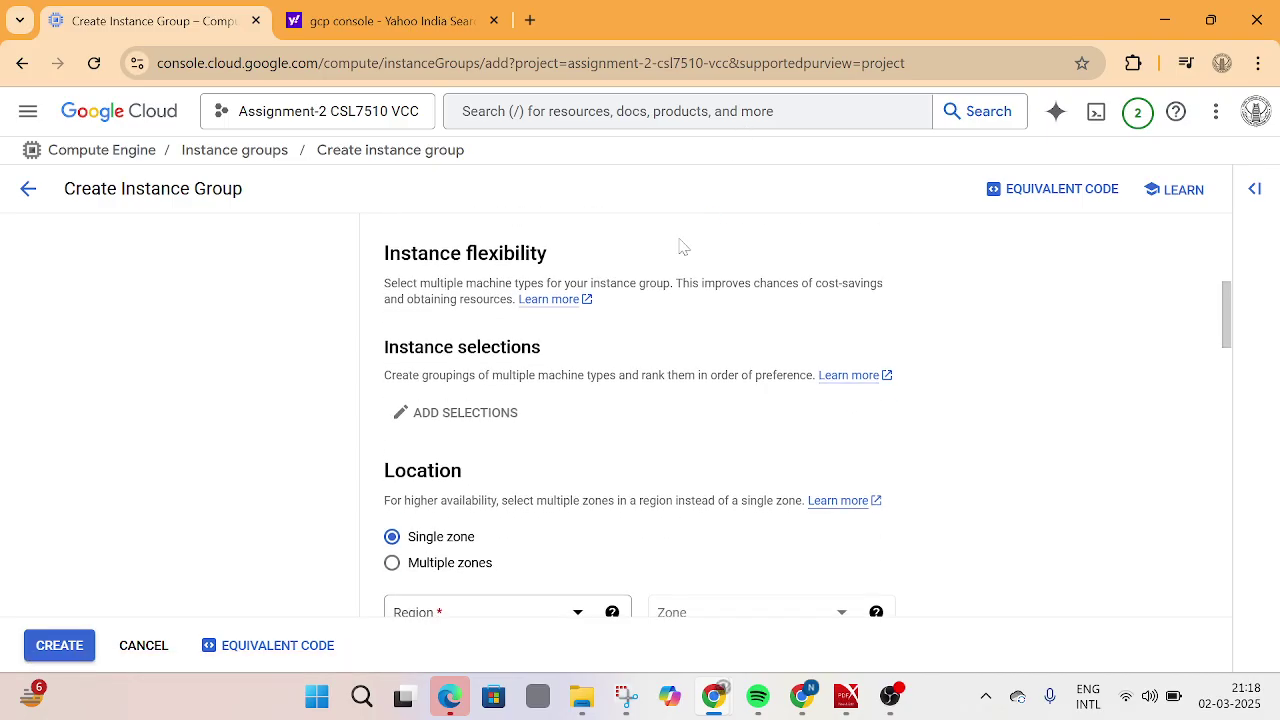
scroll(655, 283, "down", 4)
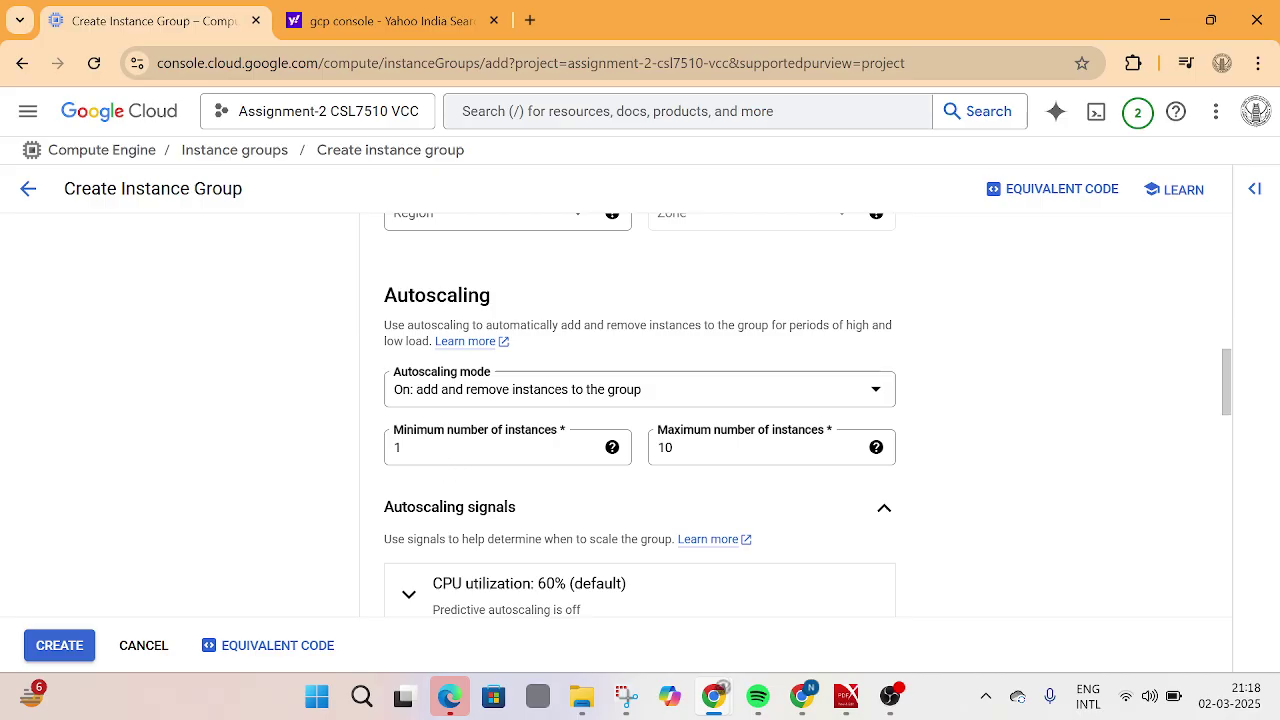
Try a maximum of 5 instances in the new group's autoscaling settings and leave the form without creating the group.
left_click(700, 447)
key("ctrl+a")
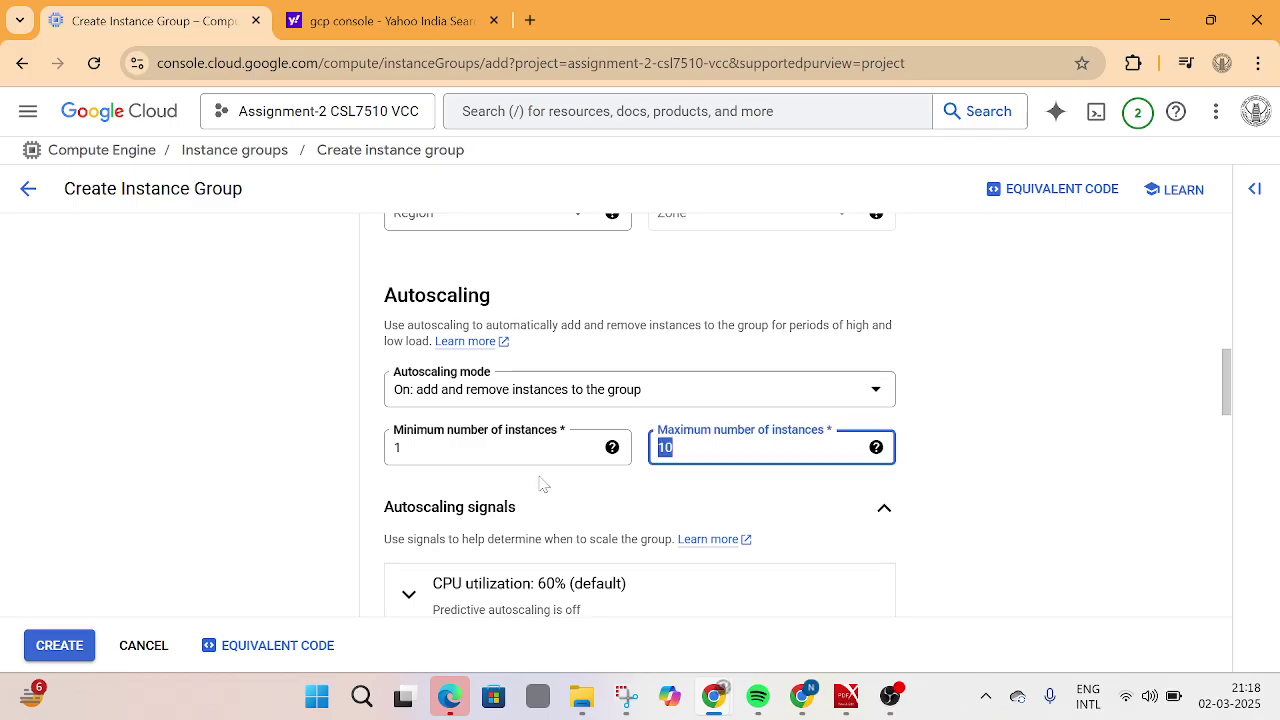
type("5")
scroll(617, 594, "down", 2)
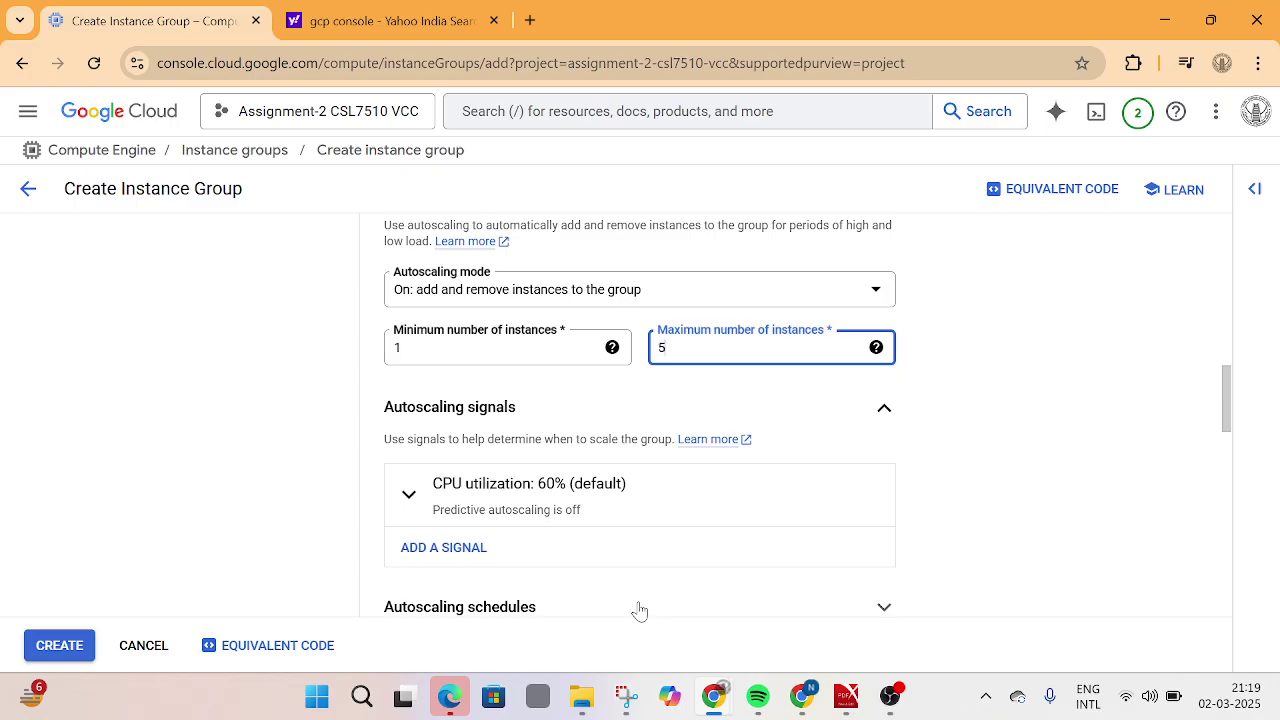
scroll(423, 551, "down", 2)
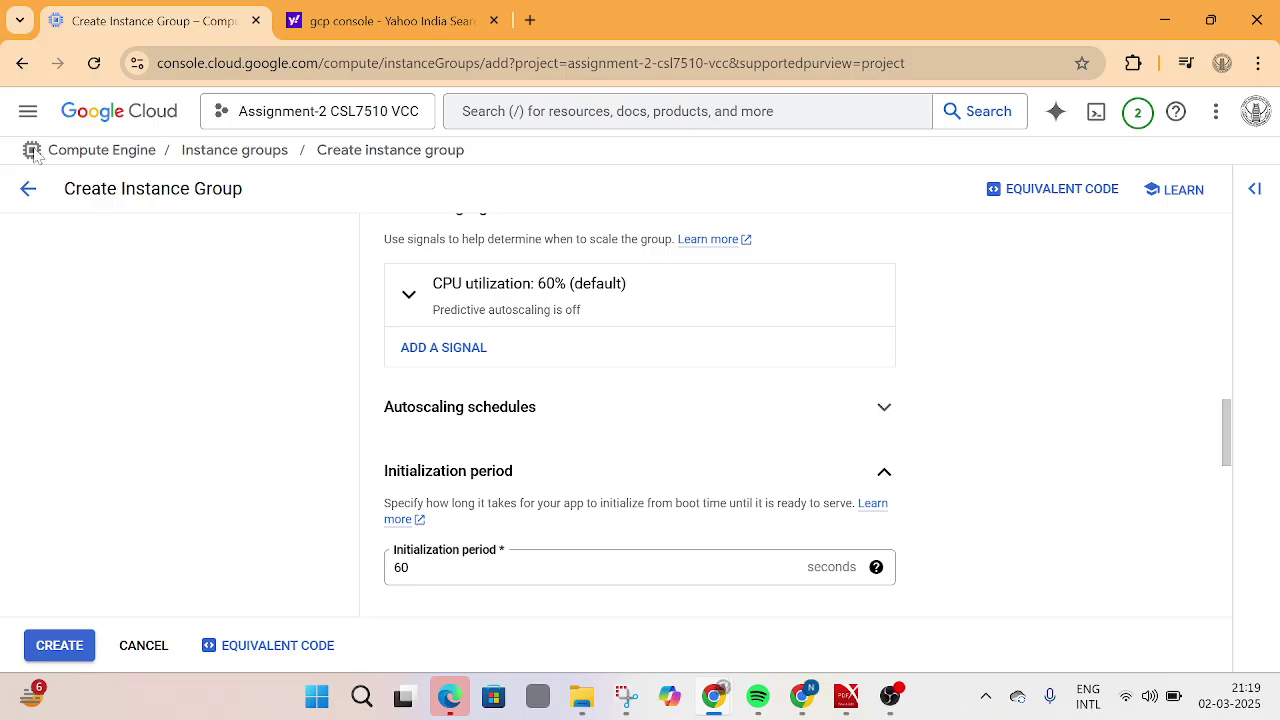
left_click(28, 188)
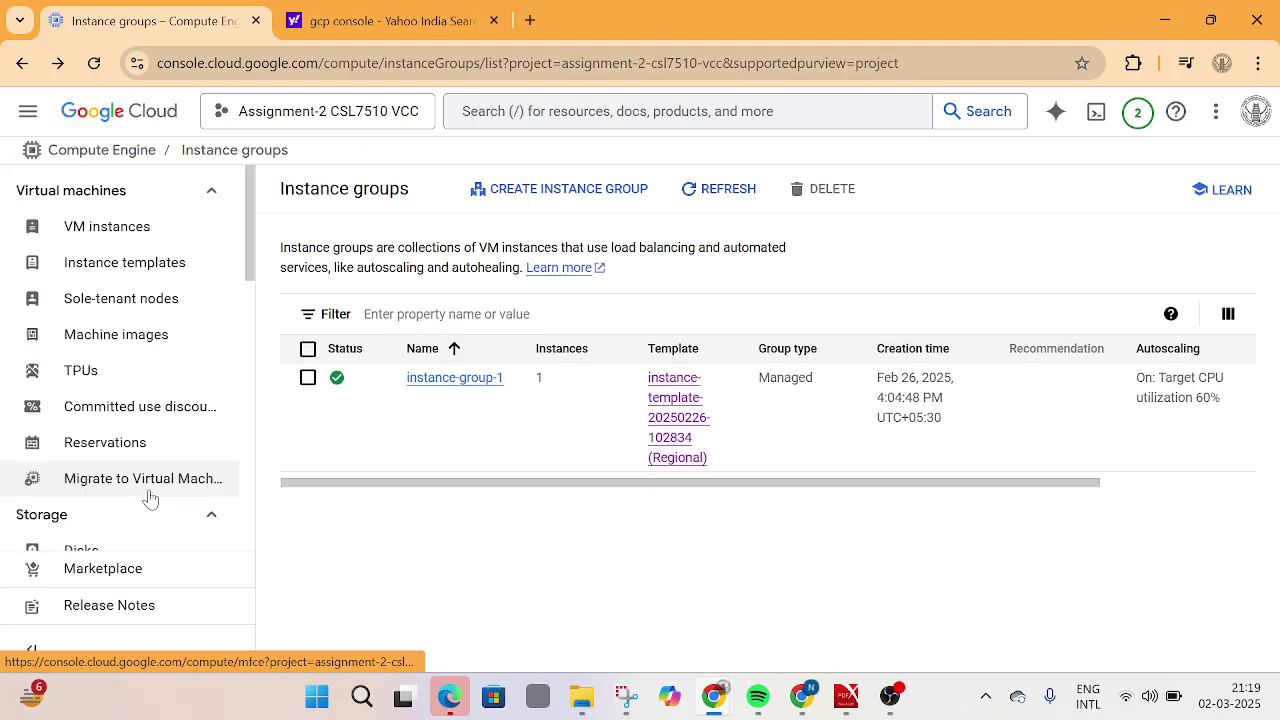
Search the console for IAM & Admin, open it, and review the project's principals and their roles.
left_click_drag(248, 233, 271, 209)
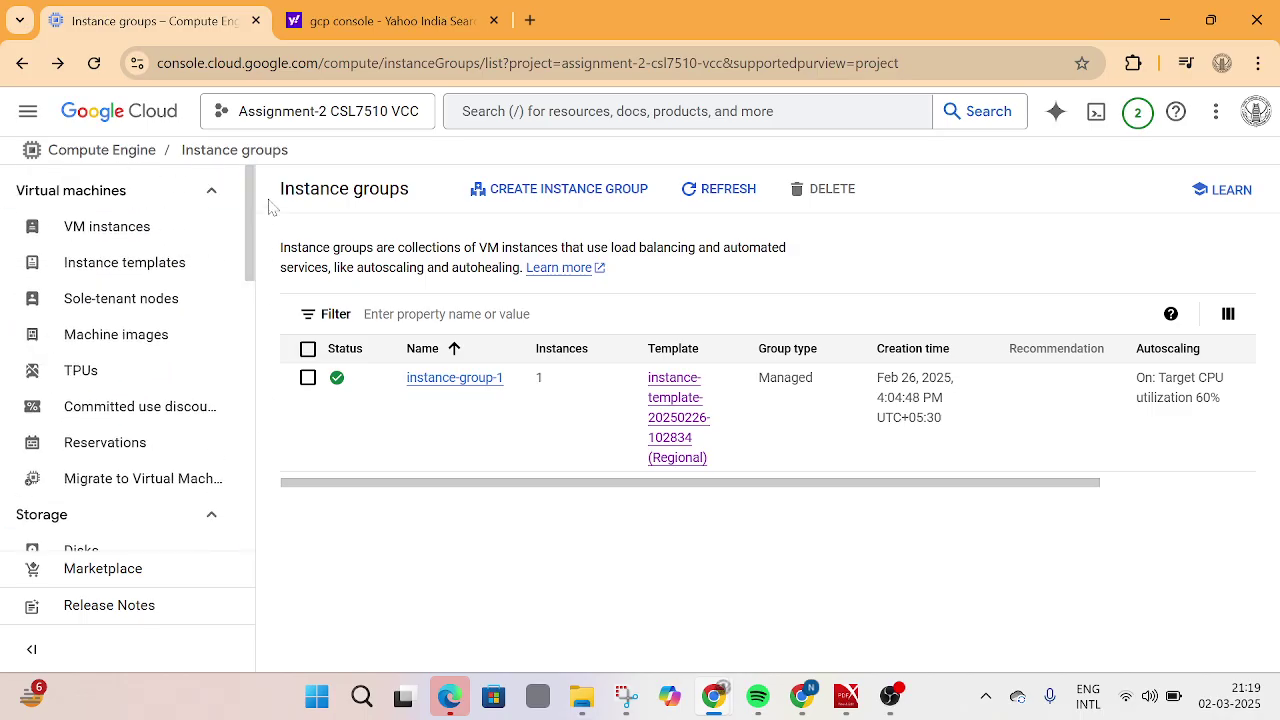
key("slash")
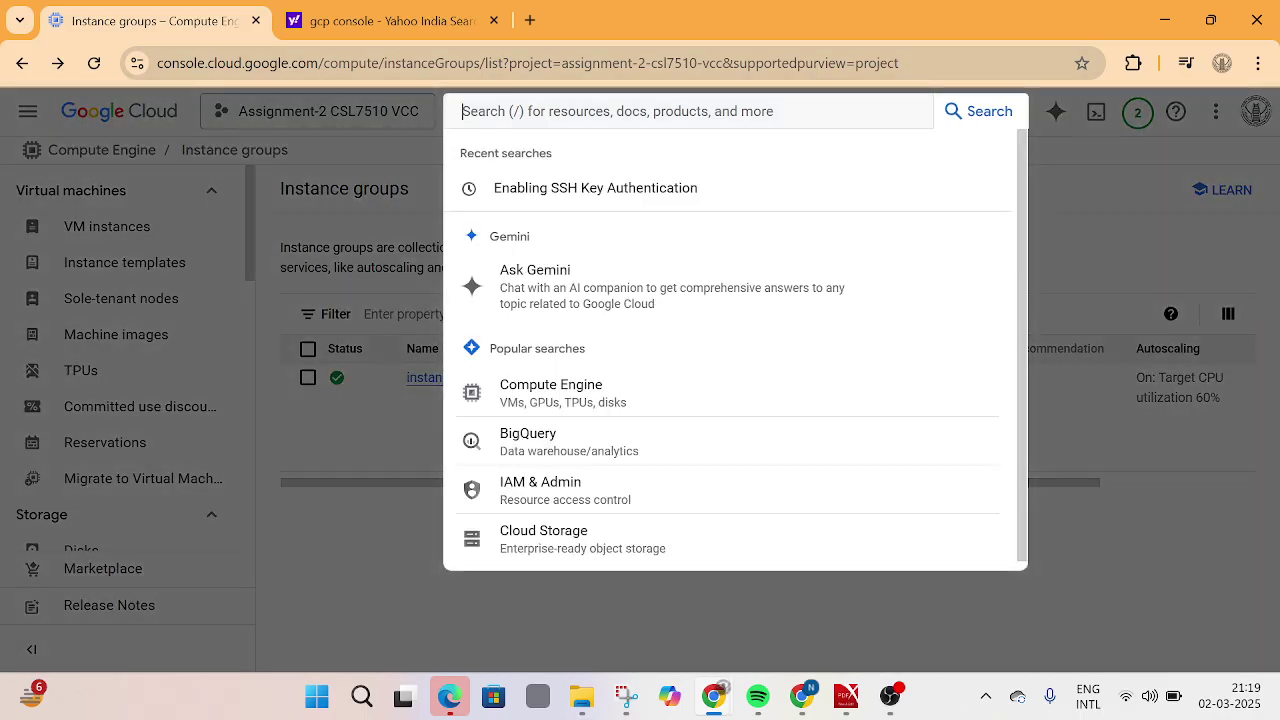
type("IAM & admin")
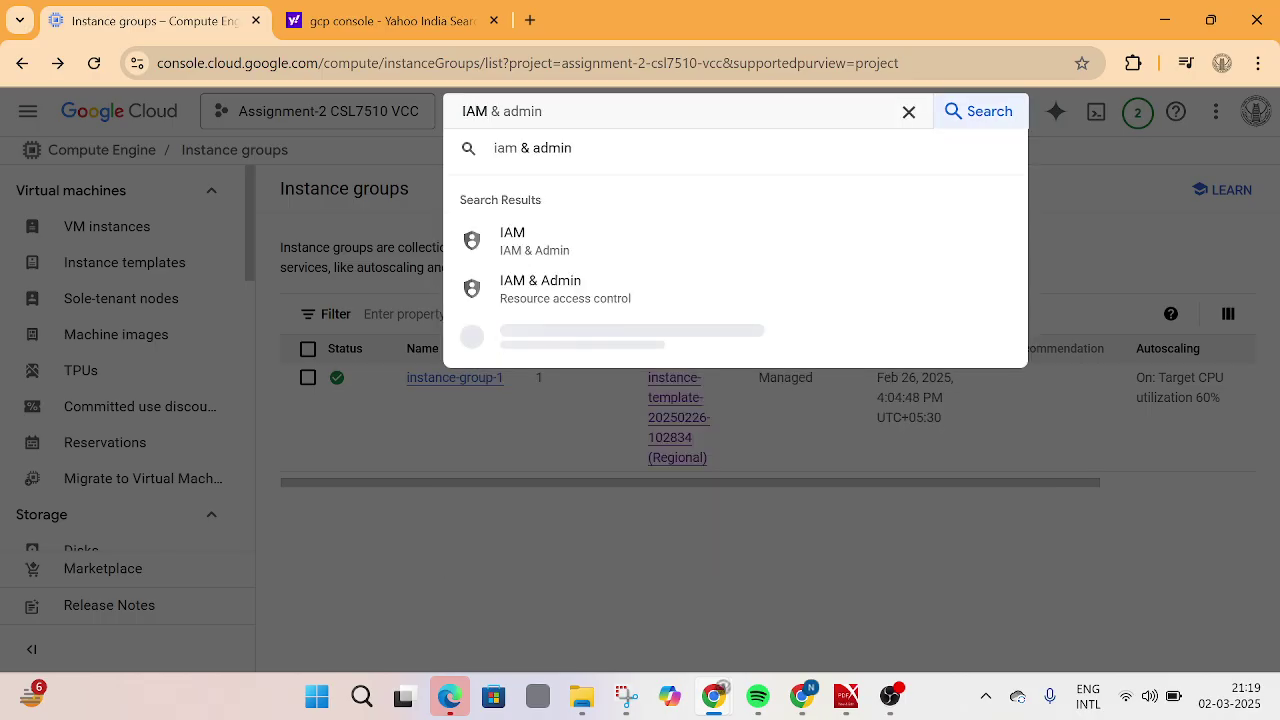
left_click(577, 152)
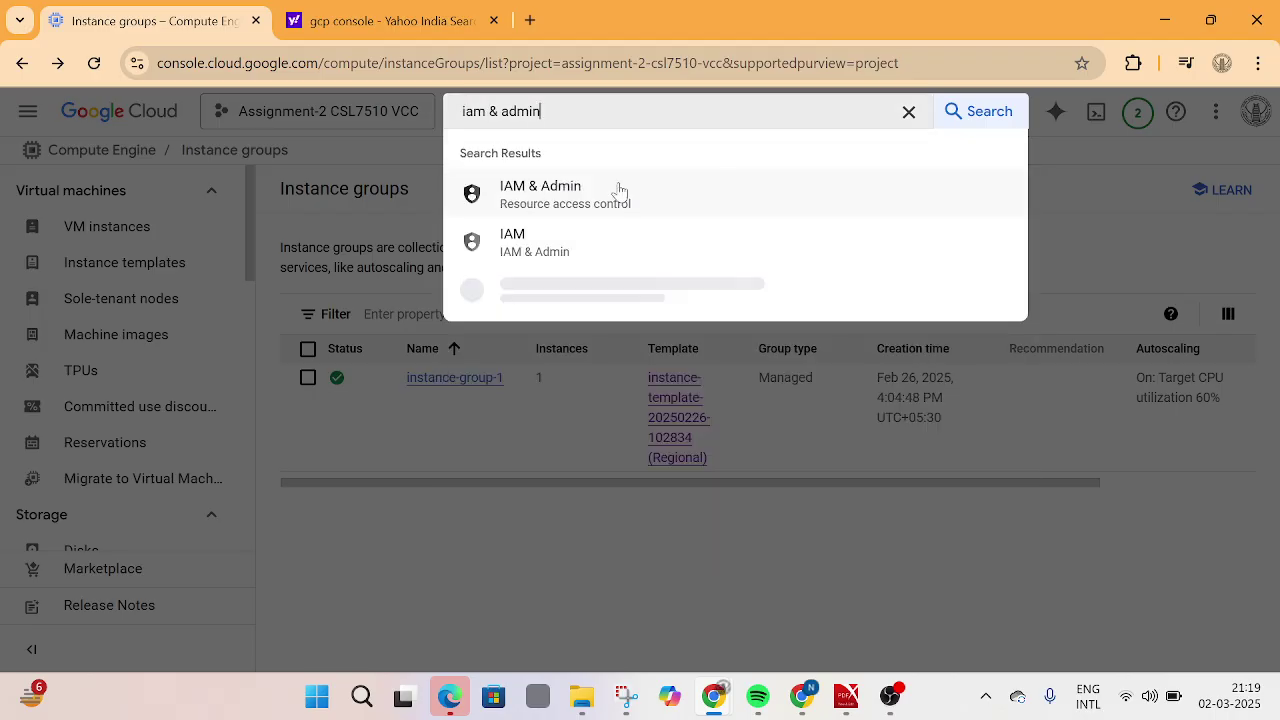
left_click(617, 196)
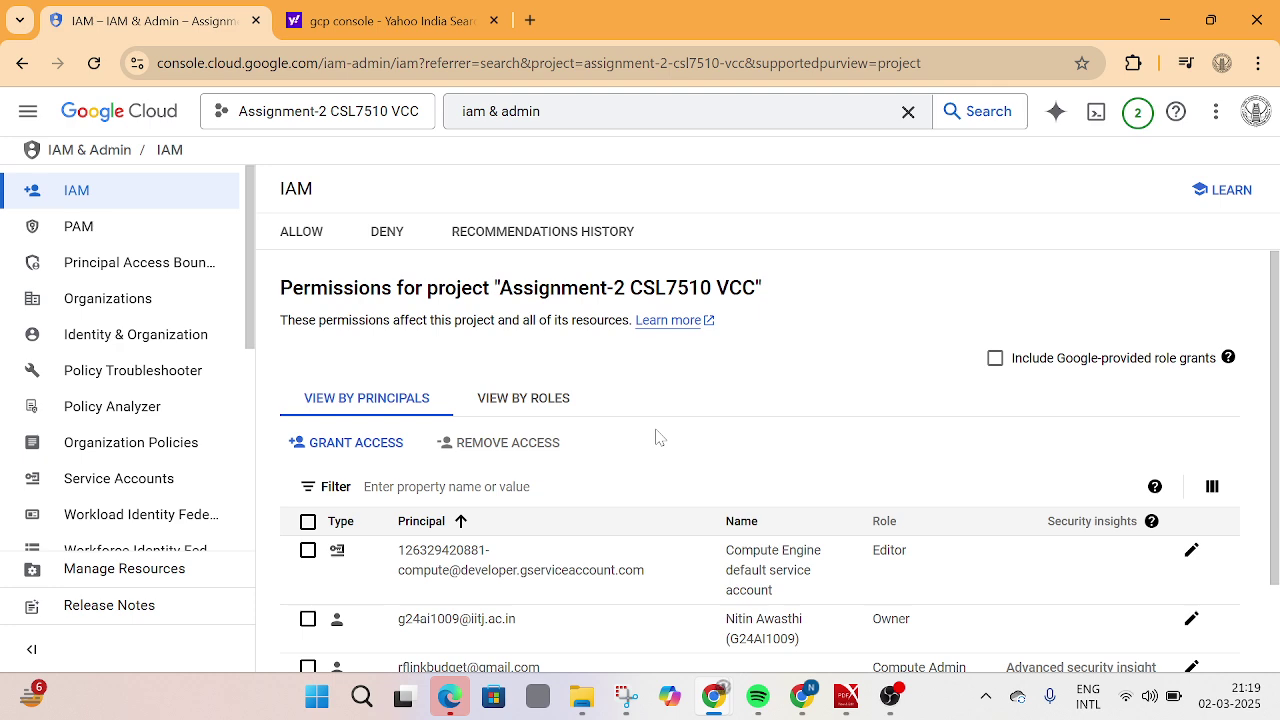
scroll(659, 437, "down", 2)
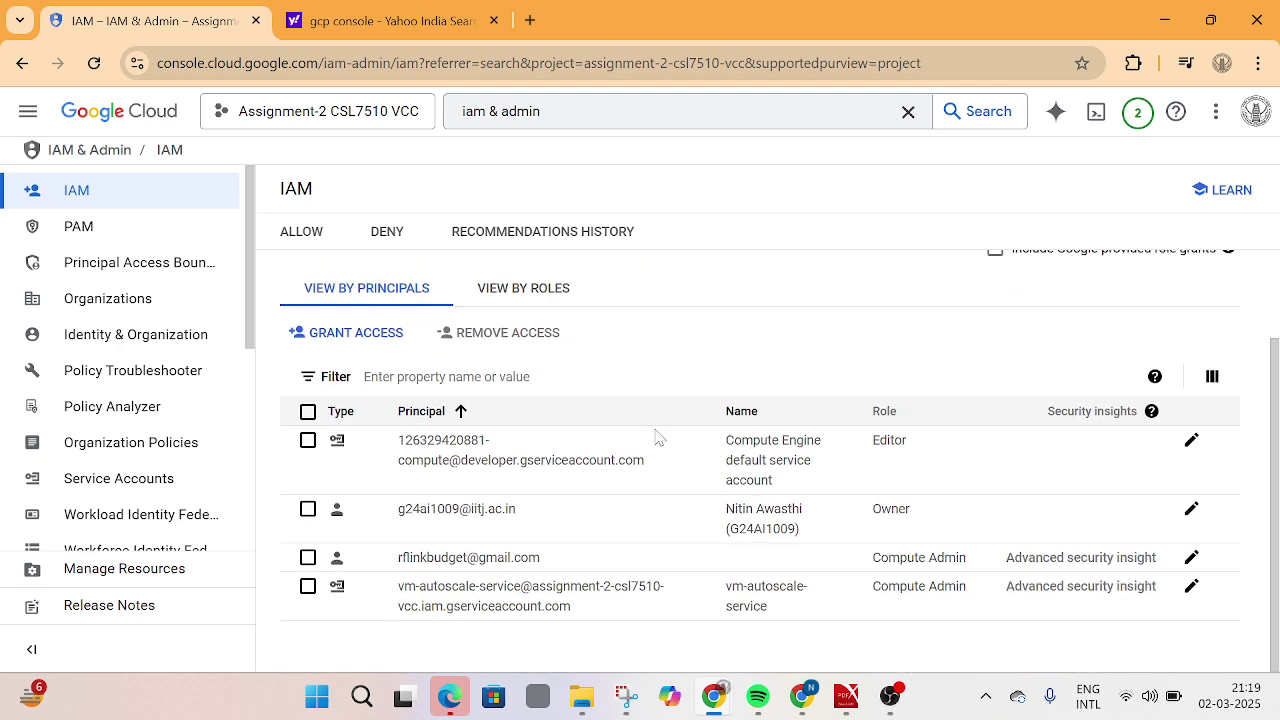
scroll(659, 437, "up", 2)
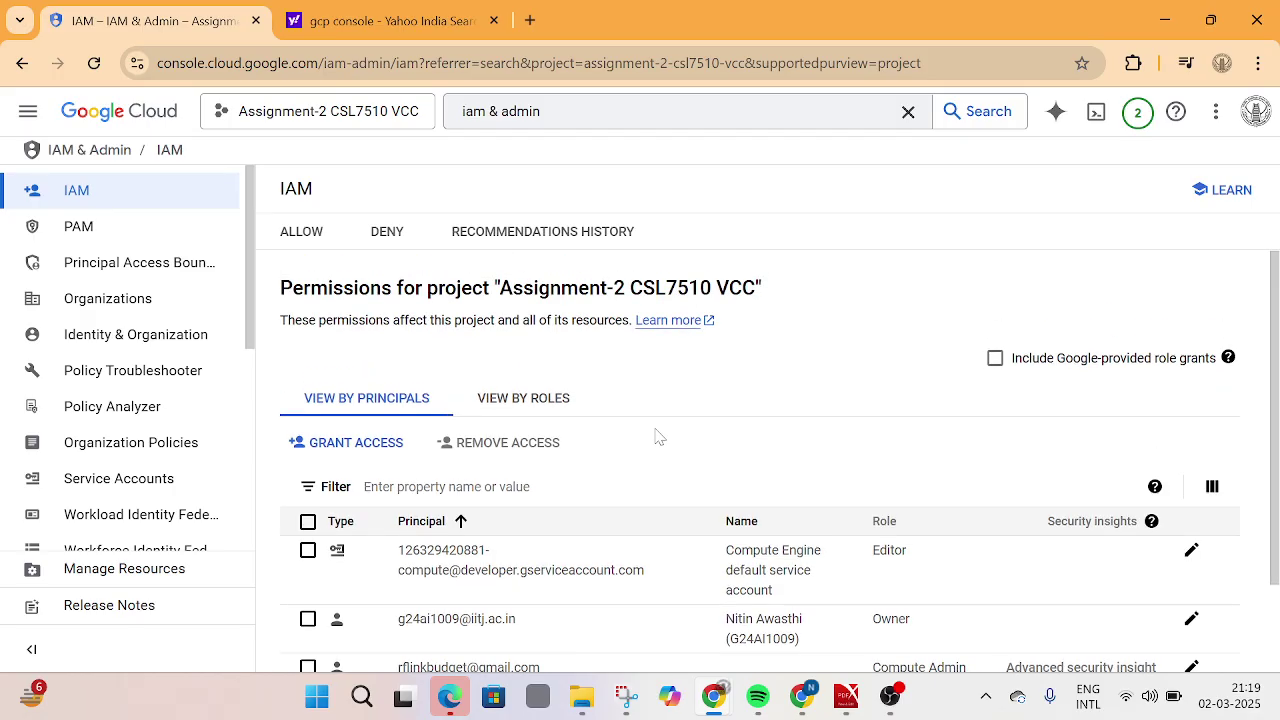
Open the form for granting project access, view the currently used roles such as Compute Admin, and cancel it.
left_click(303, 450)
scroll(585, 430, "down", 1)
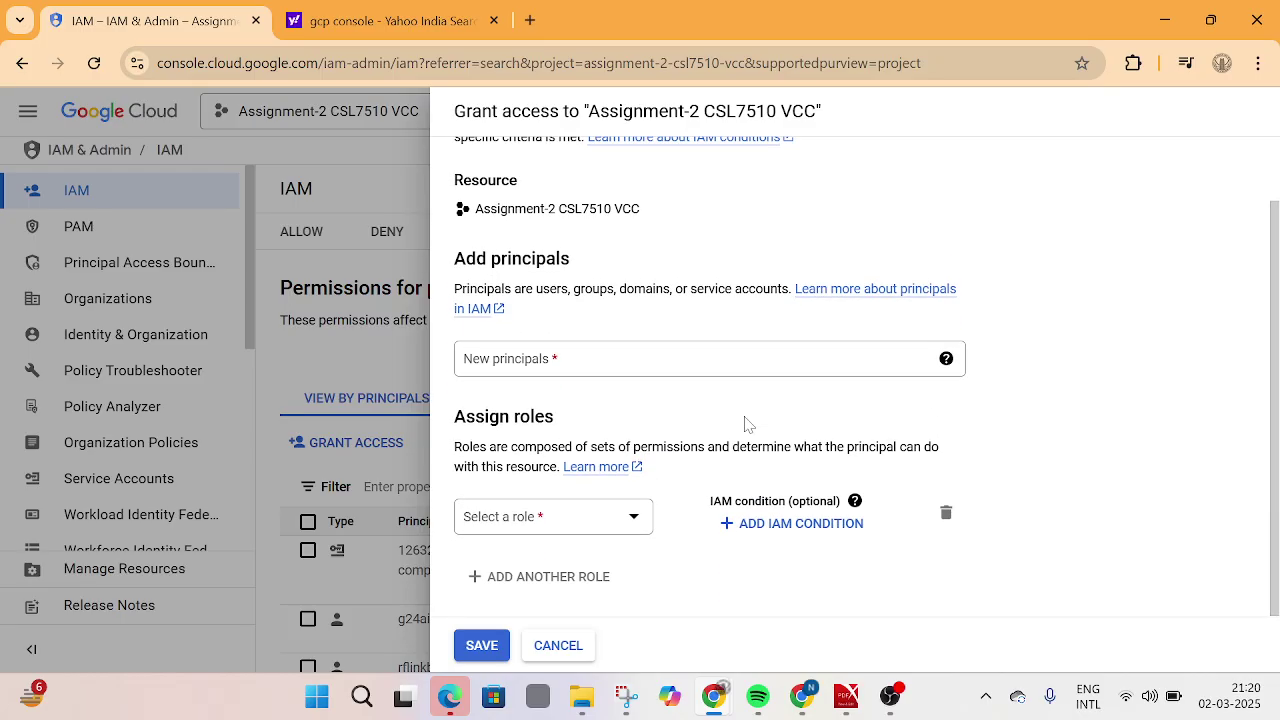
scroll(600, 540, "up", 1)
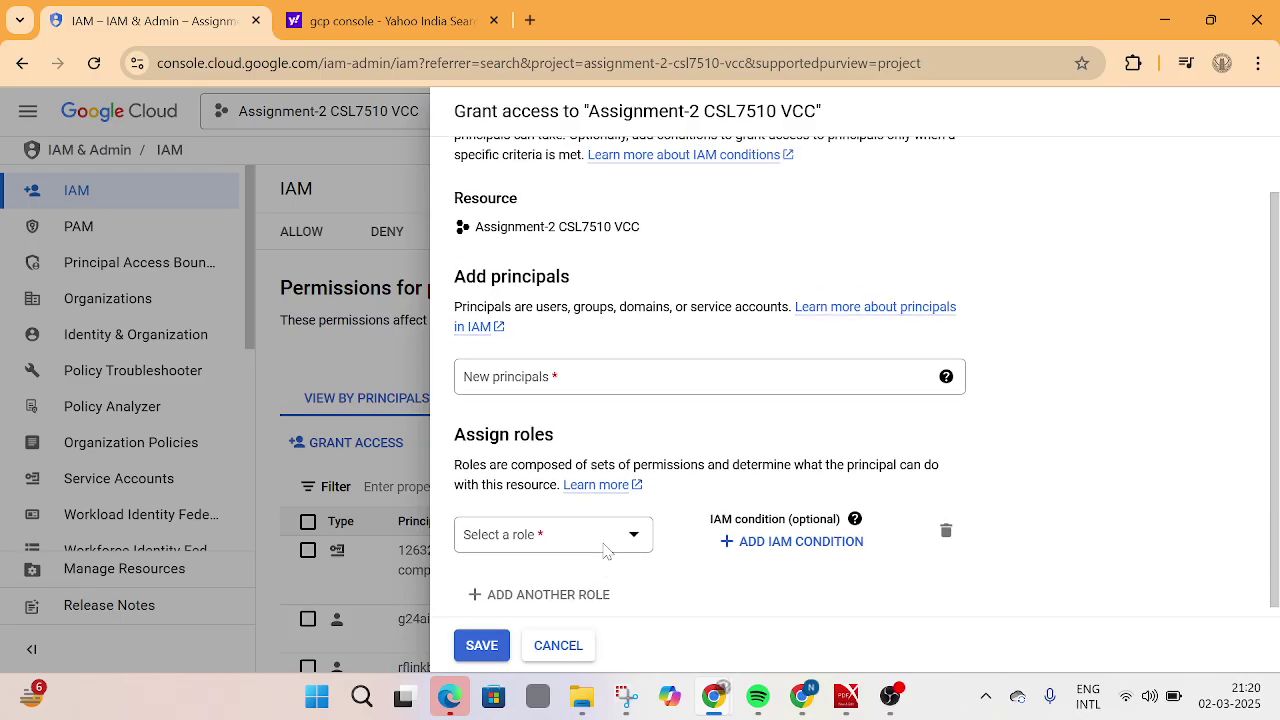
scroll(605, 551, "down", 1)
left_click(614, 519)
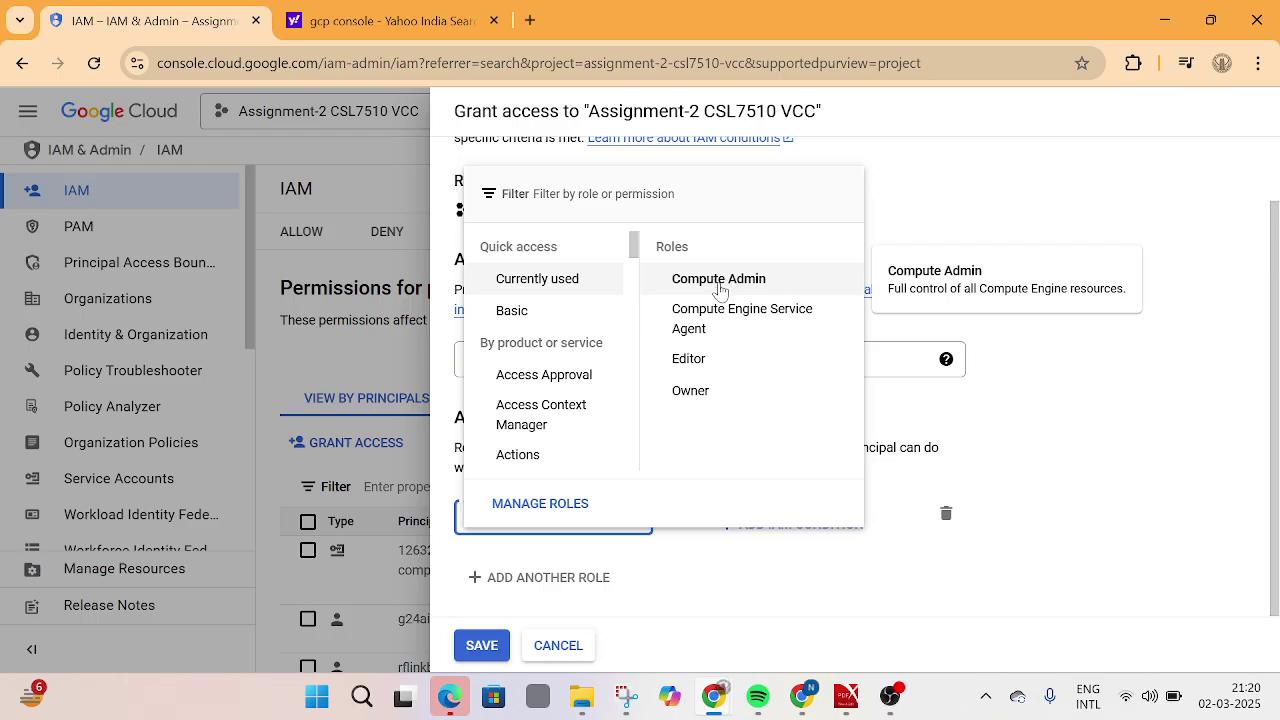
left_click(737, 606)
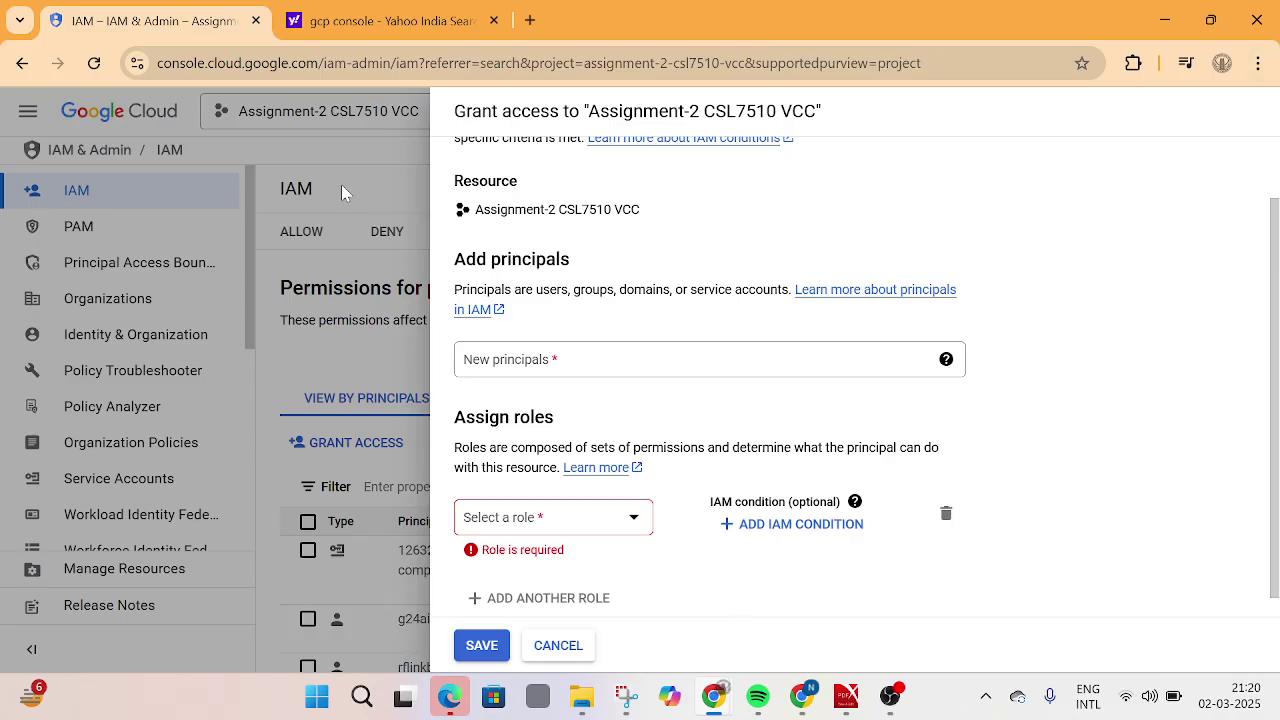
left_click(560, 645)
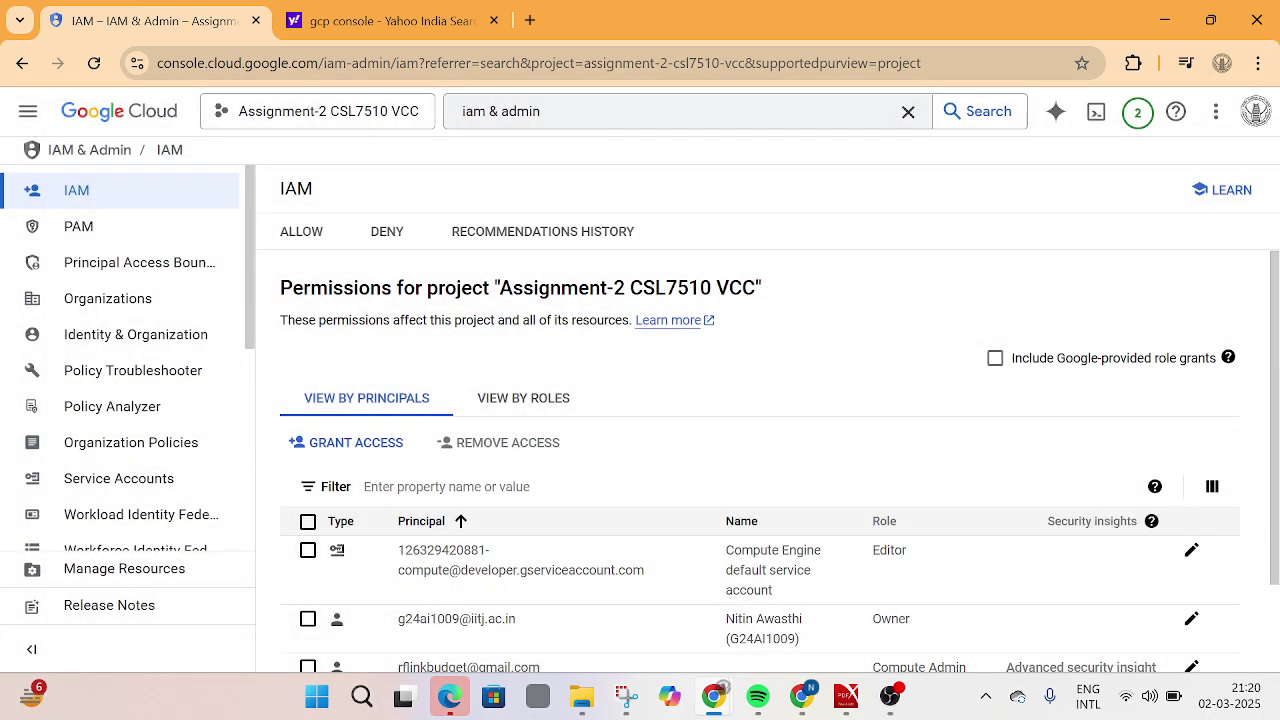
Search the console for vpc and open the project's VPC networks page.
left_click(560, 111)
left_click_drag(560, 111, 414, 128)
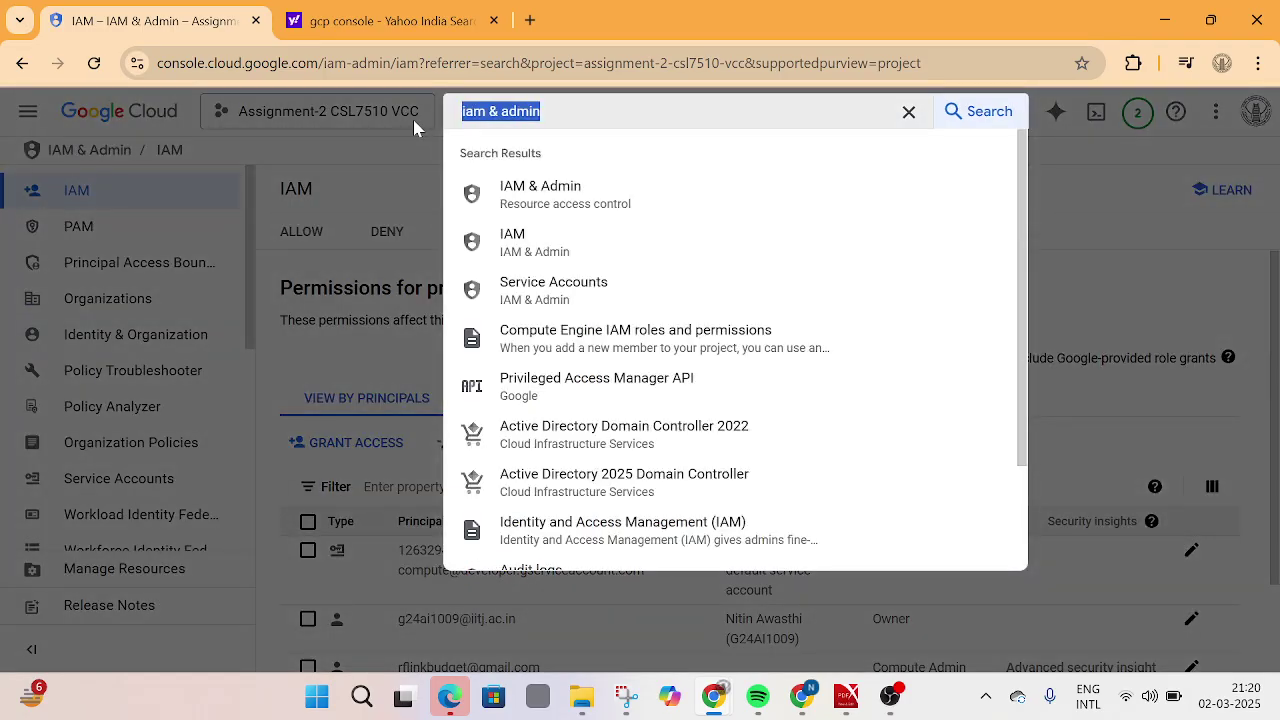
type("fir")
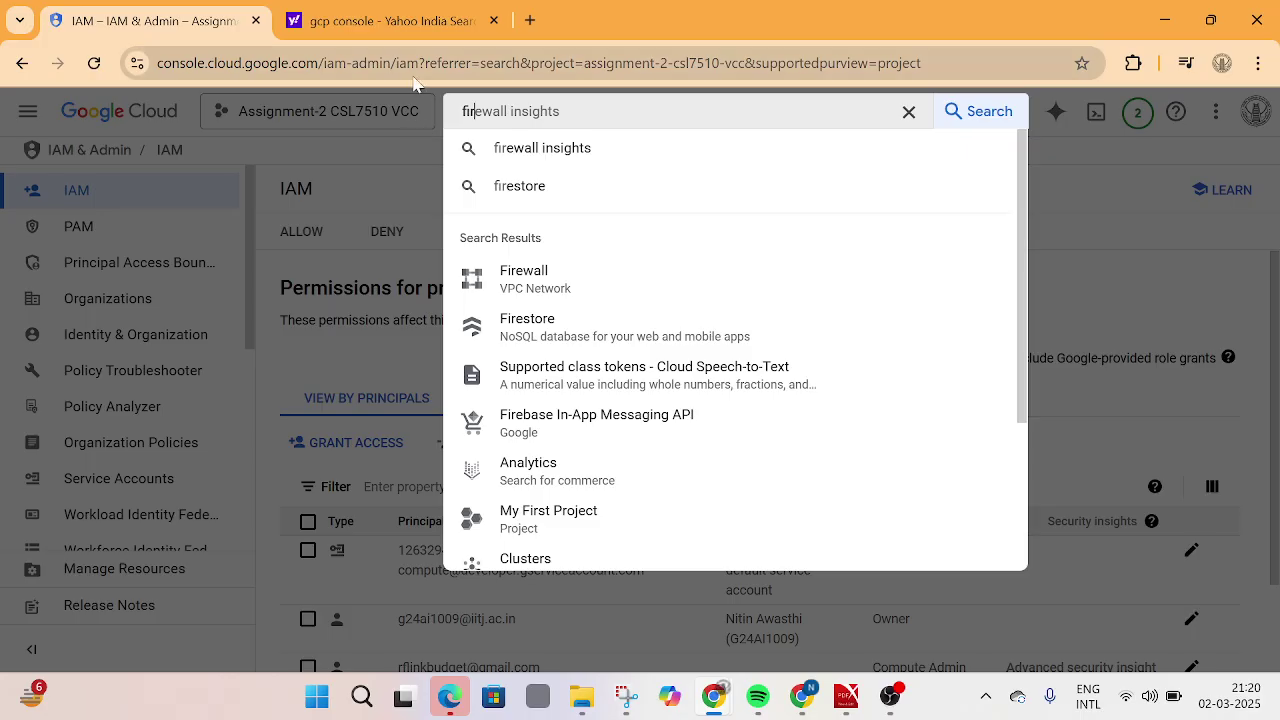
key("BackSpace")
key("BackSpace")
key("BackSpace")
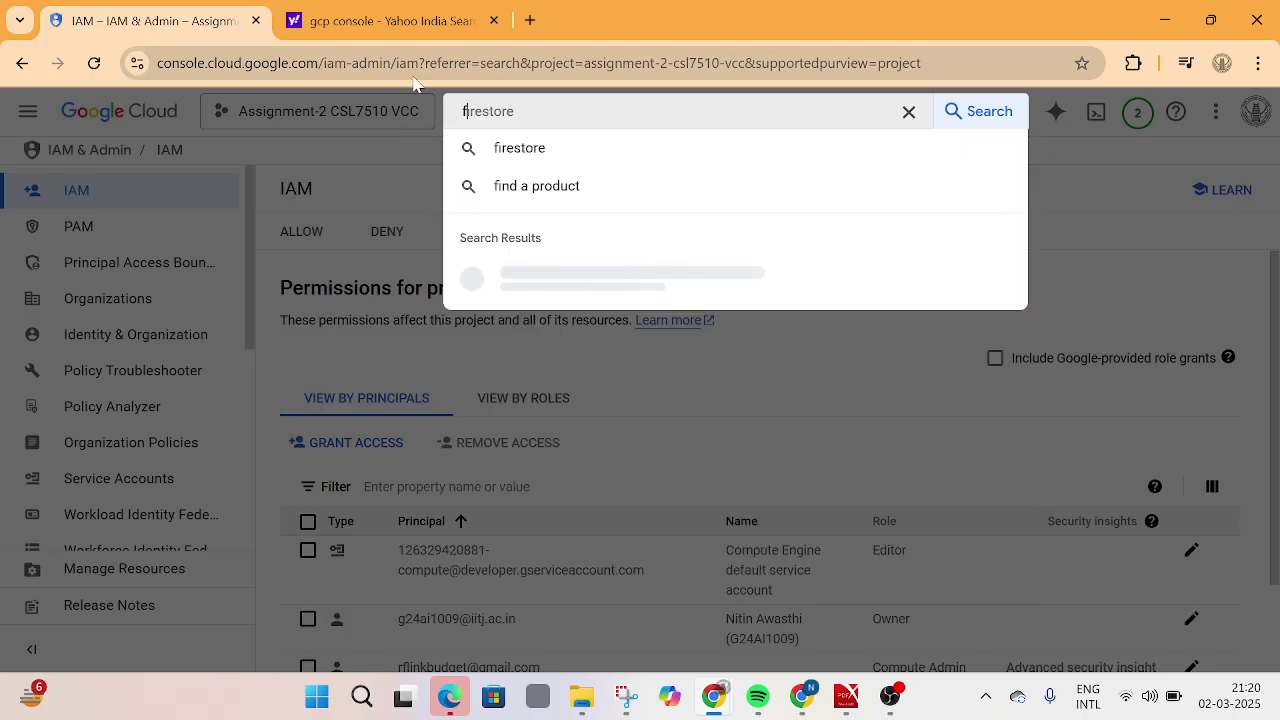
type("vpc")
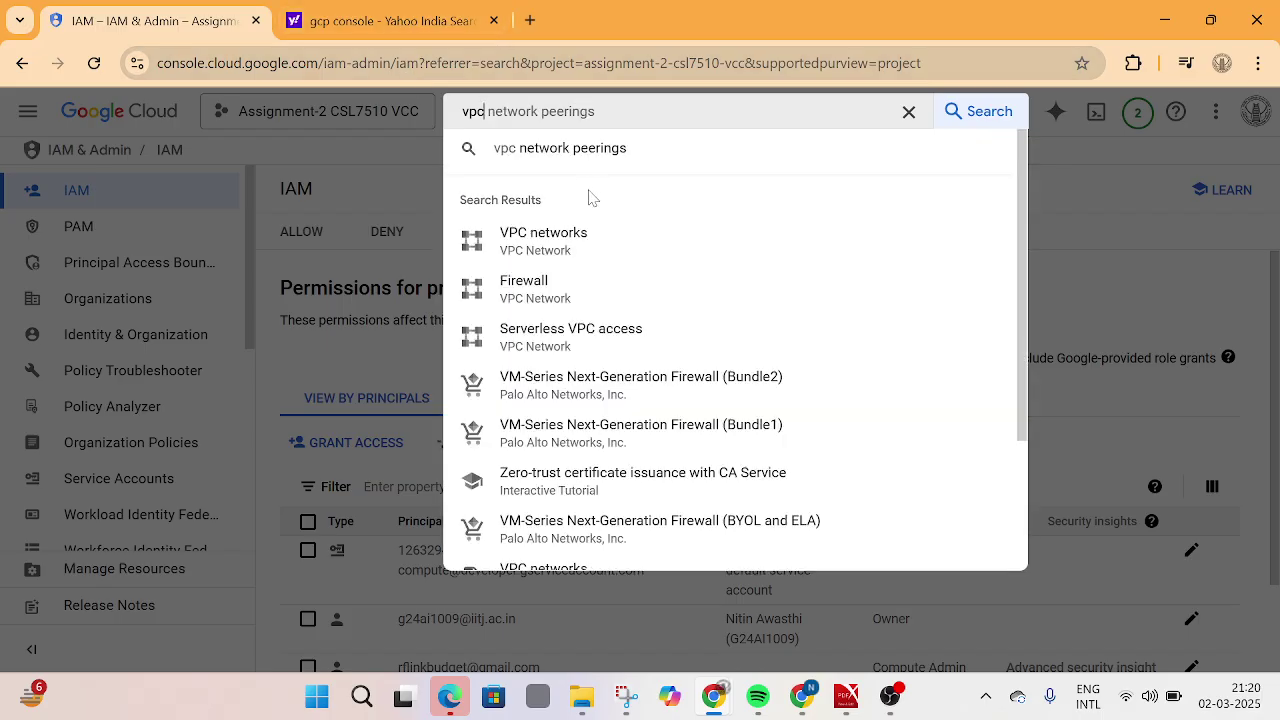
left_click(577, 246)
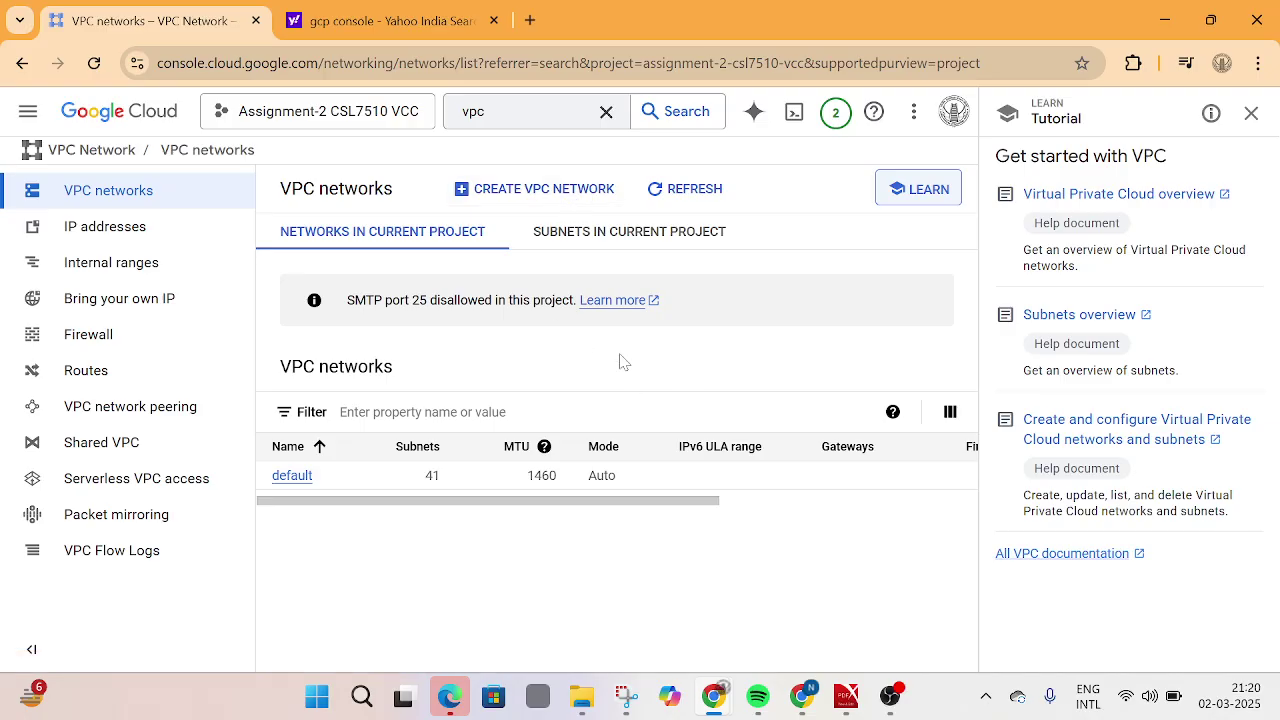
Open the firewall policies and review the VPC firewall rules, expanding the details of default-allow-http and default-allow-https.
left_click(98, 340)
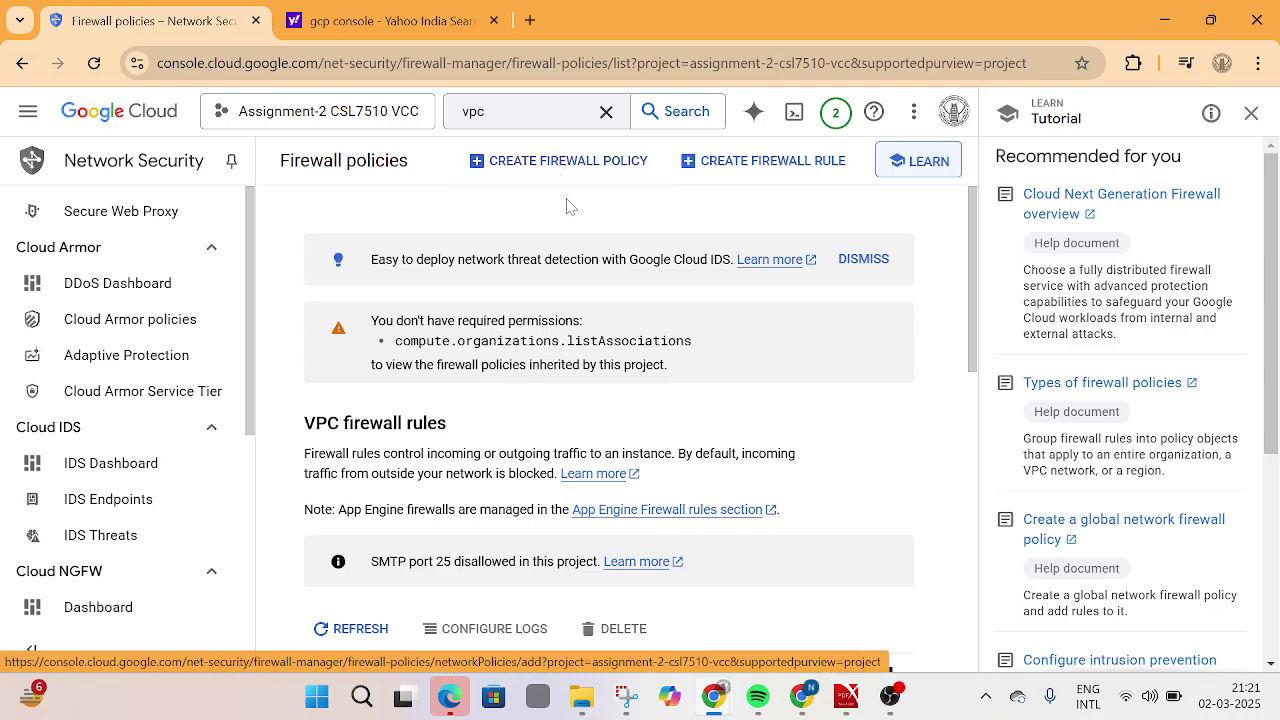
scroll(568, 208, "down", 4)
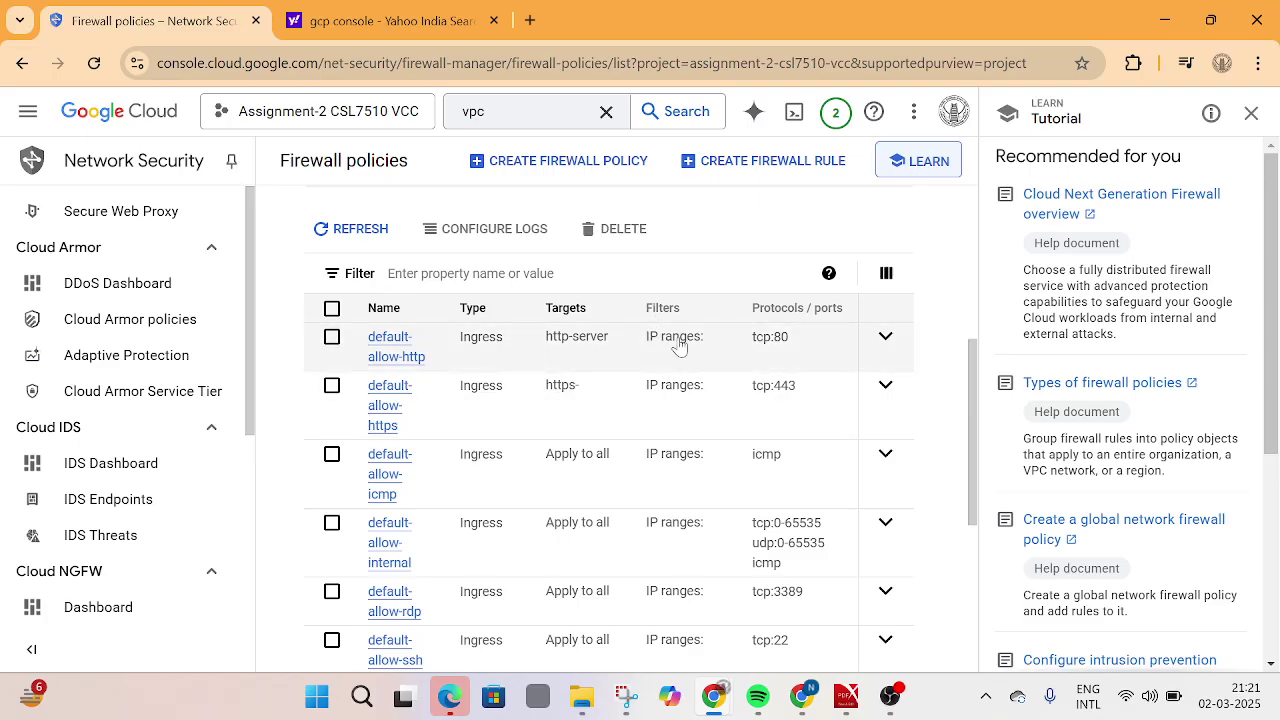
left_click(886, 339)
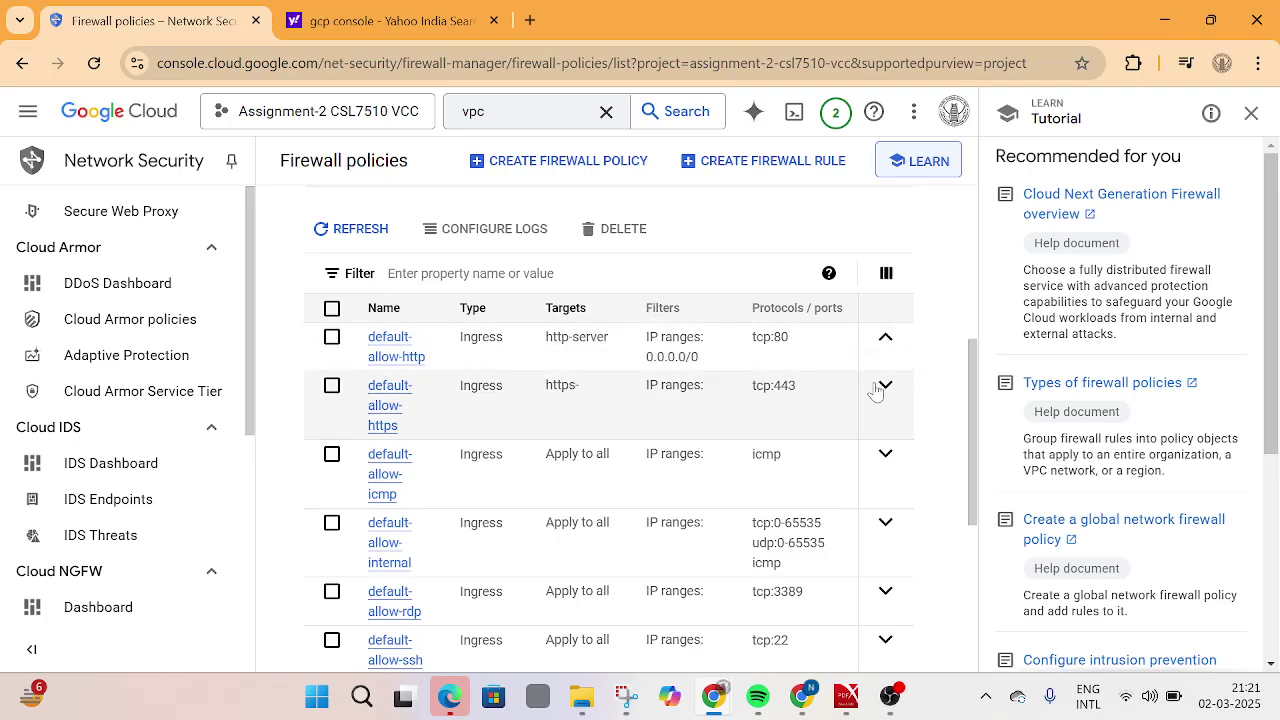
left_click(888, 392)
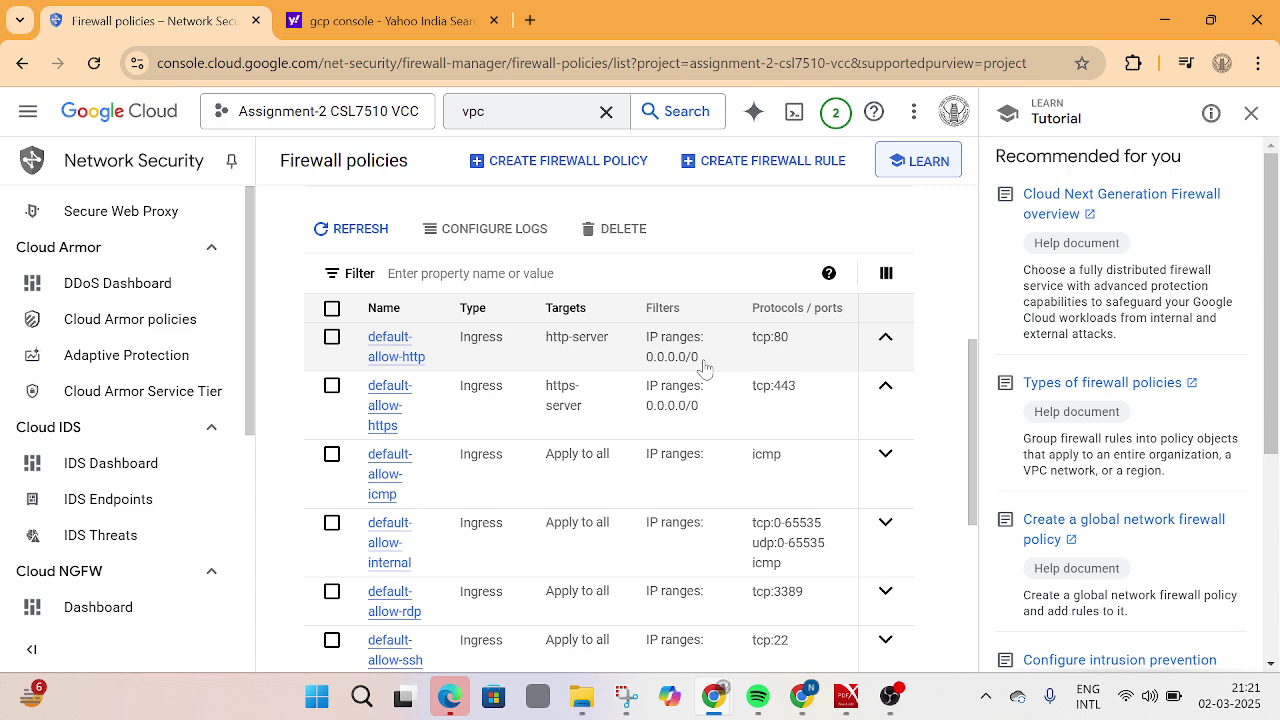
scroll(585, 195, "down", 3)
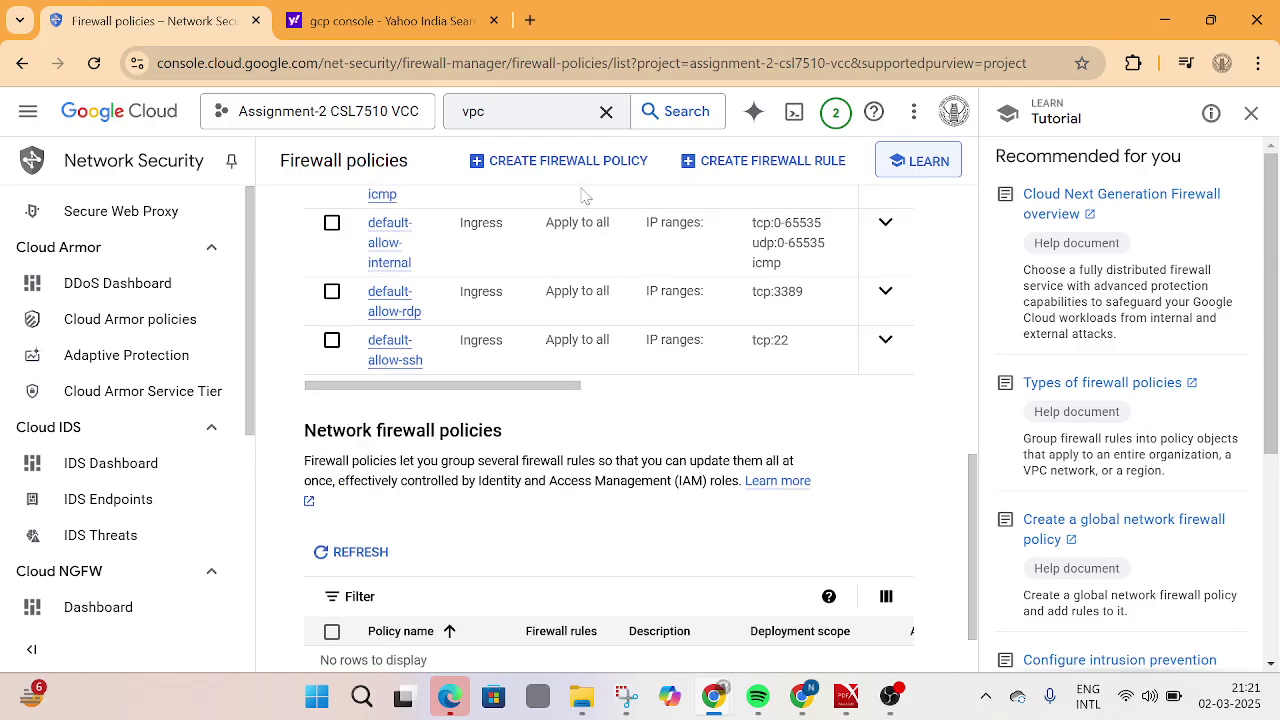
scroll(585, 195, "down", 1)
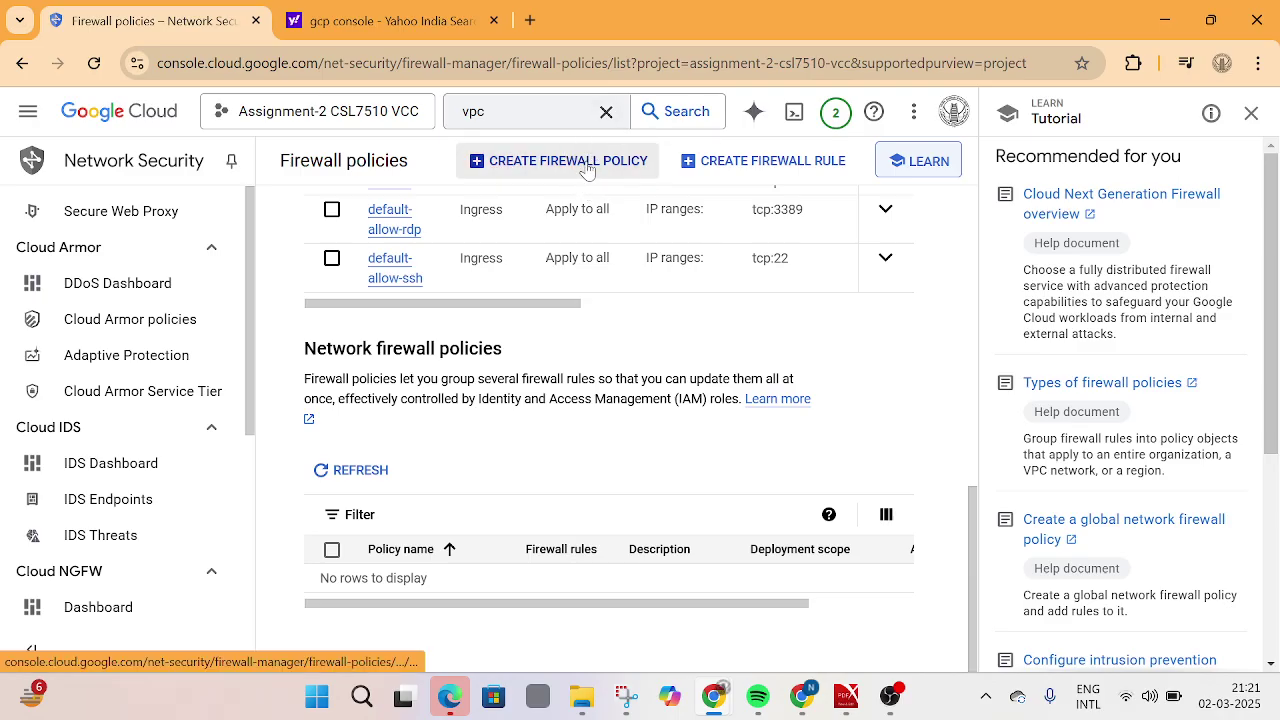
Open the form for a new network firewall policy and review its name, description and deployment scope settings without filling them in.
left_click(586, 165)
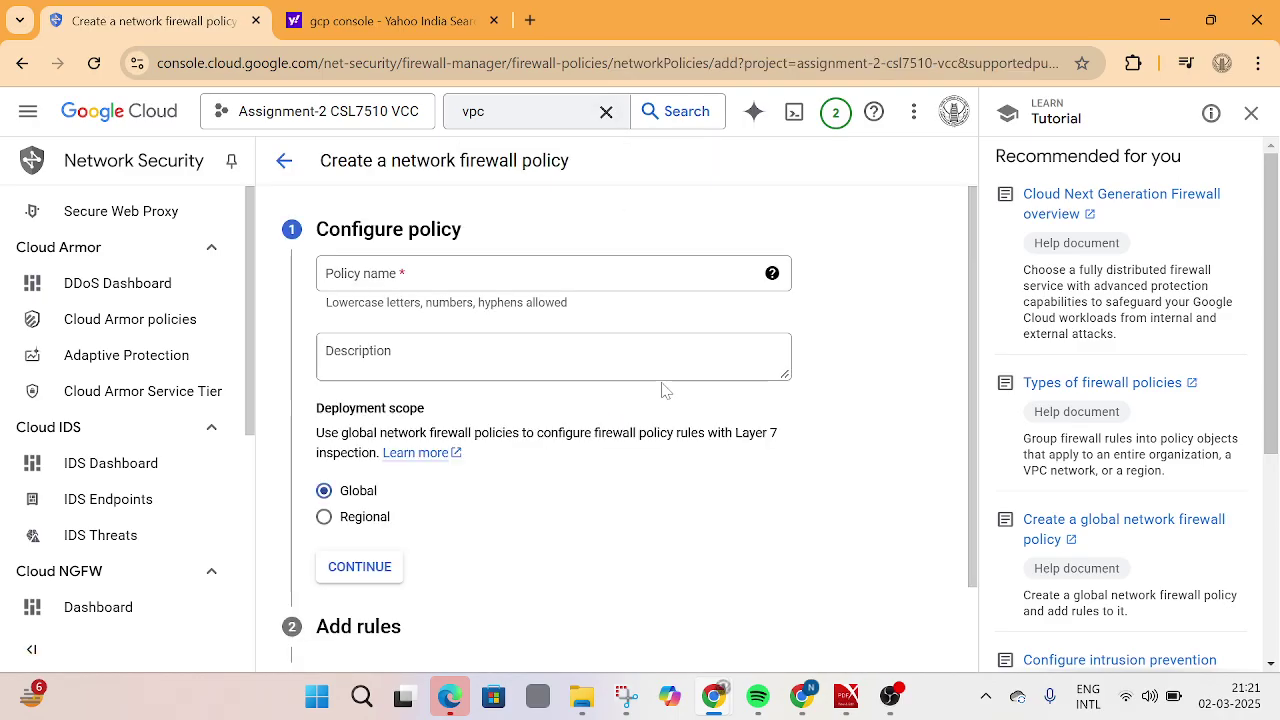
scroll(660, 388, "down", 1)
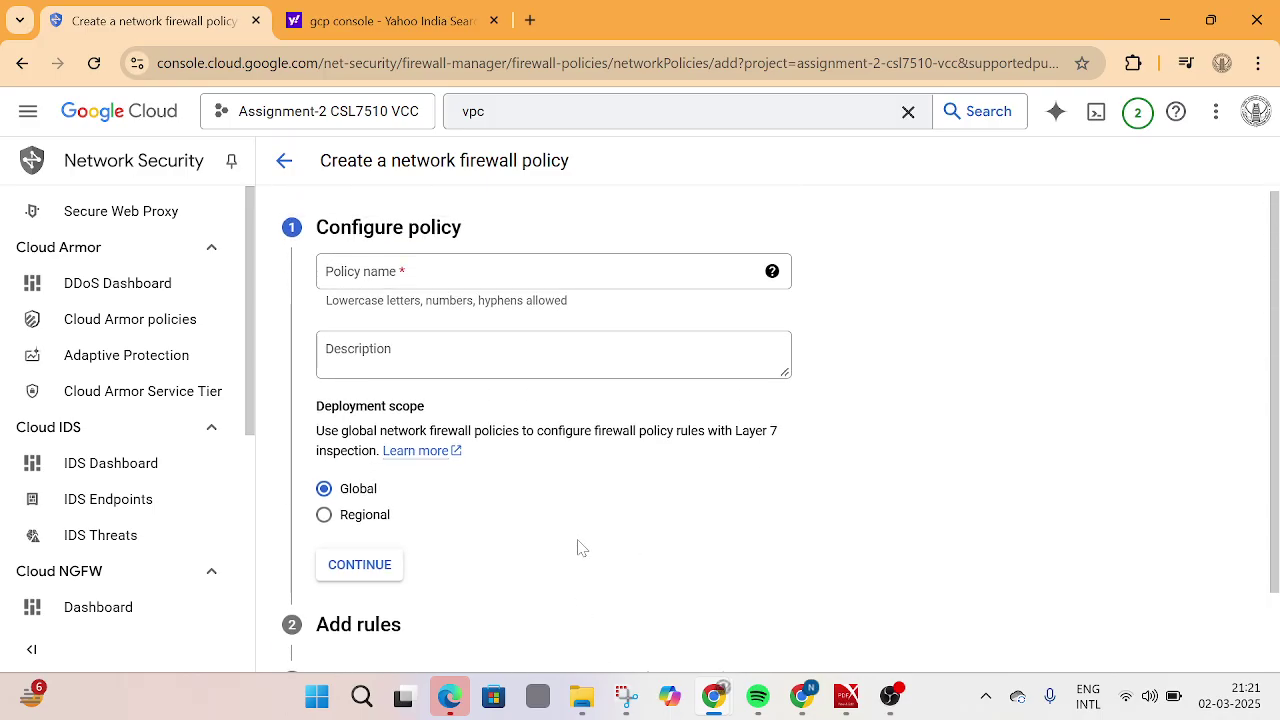
scroll(580, 546, "up", 1)
left_click(540, 273)
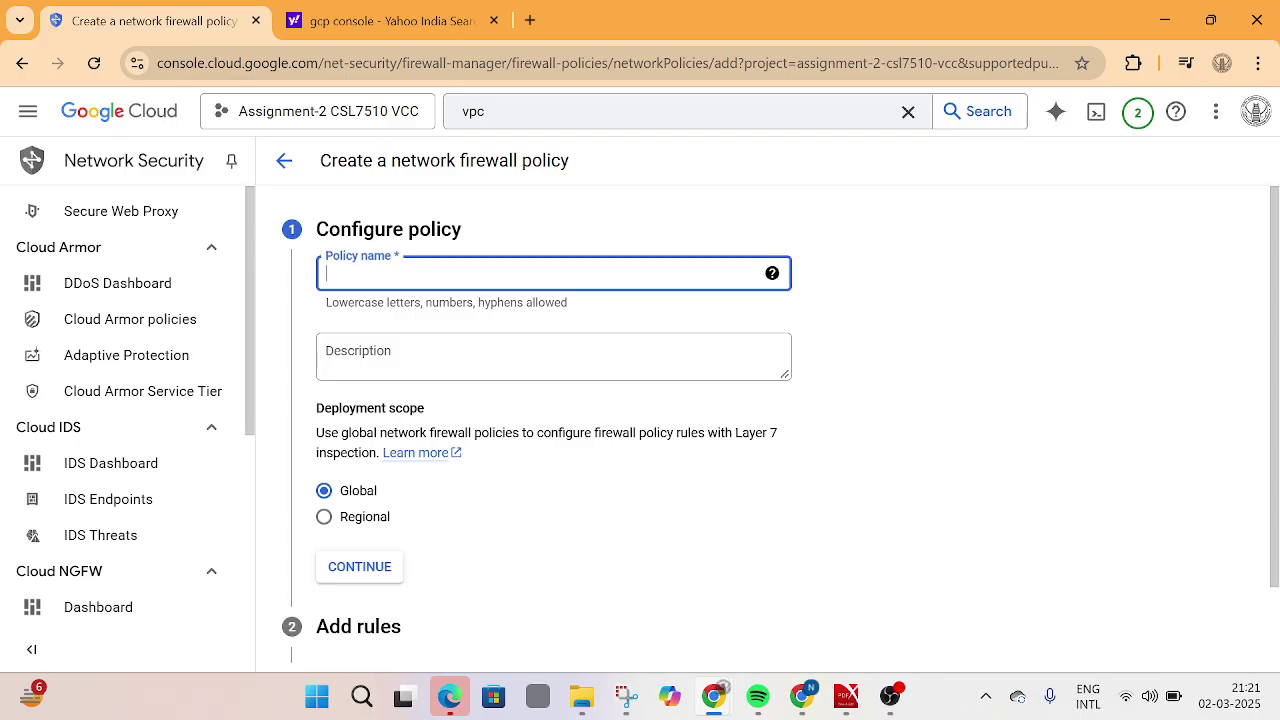
key("Tab")
scroll(395, 545, "down", 1)
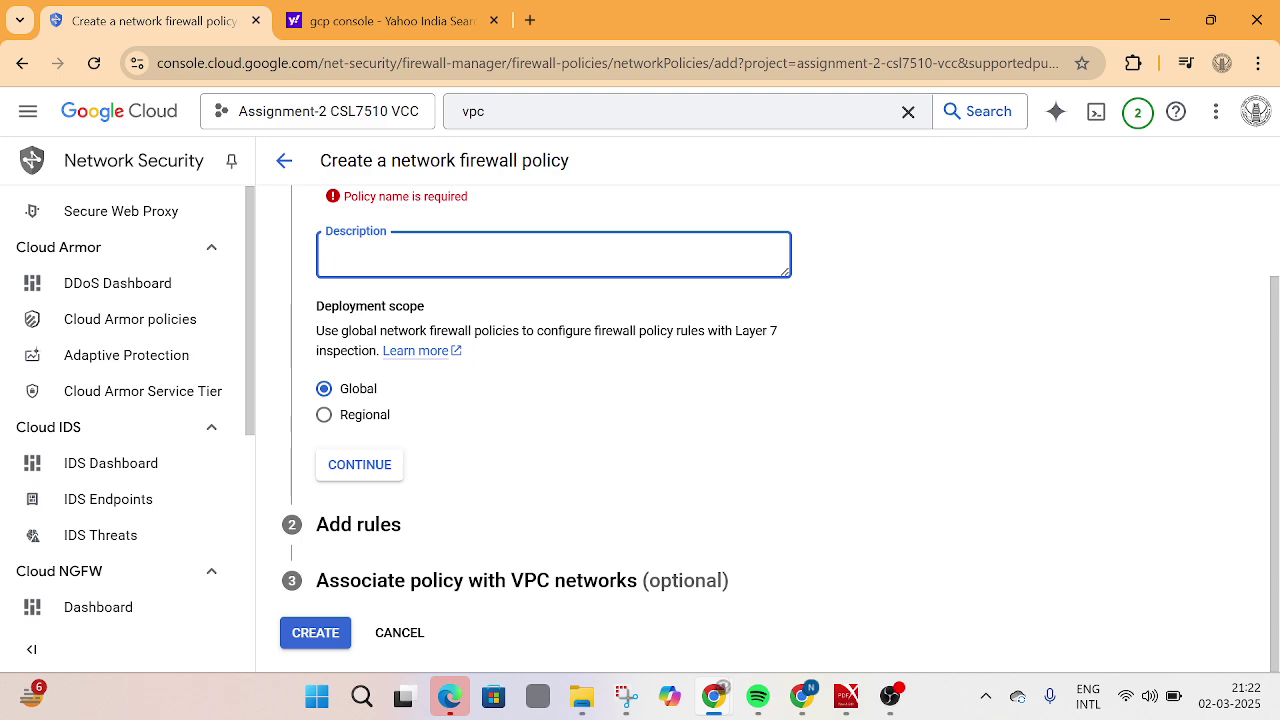
Switch to Command Prompt, draft the command "ssh -keygen -t rsa ssh/my-key - c myuser" without running it, and minimize the window.
left_click(363, 694)
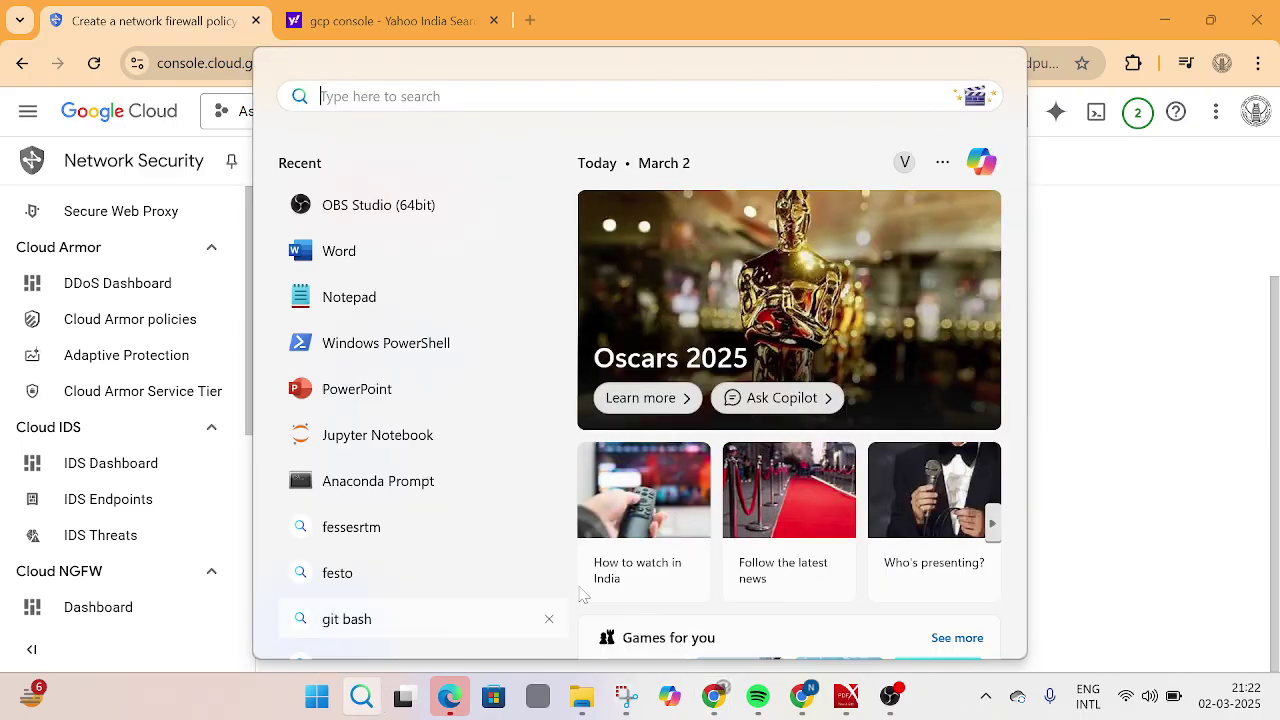
type("cmd")
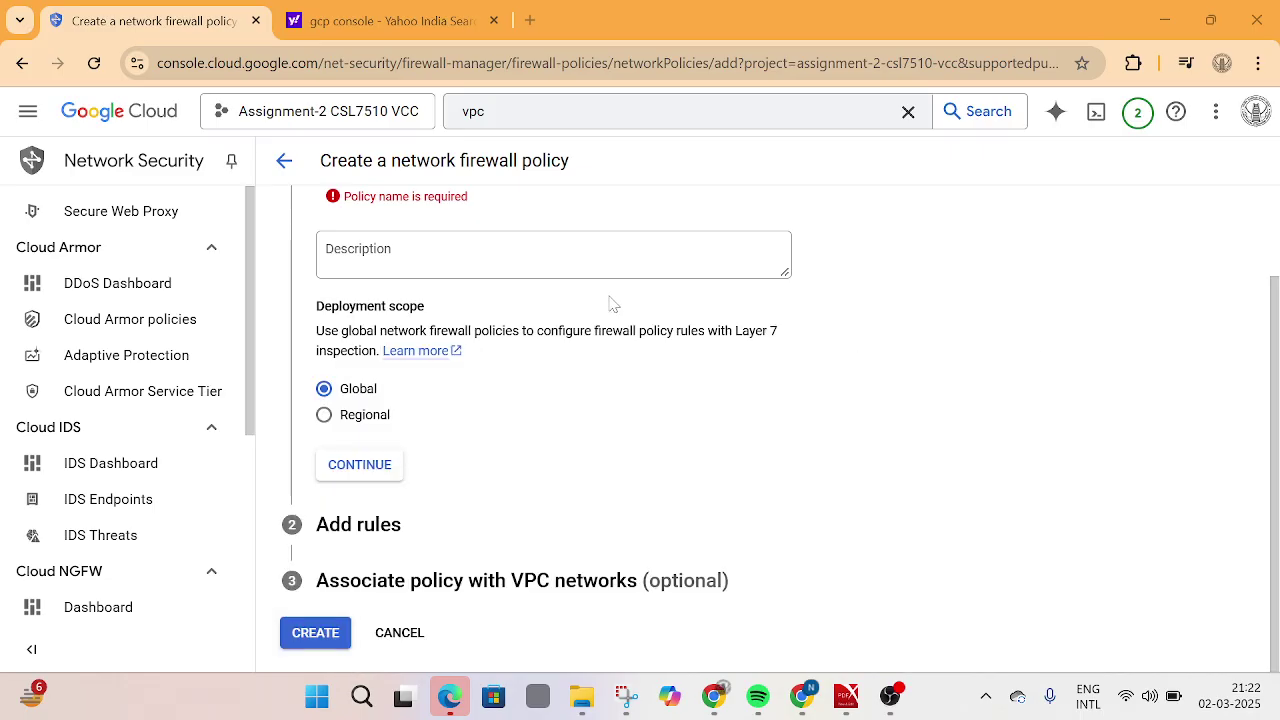
left_click(406, 272)
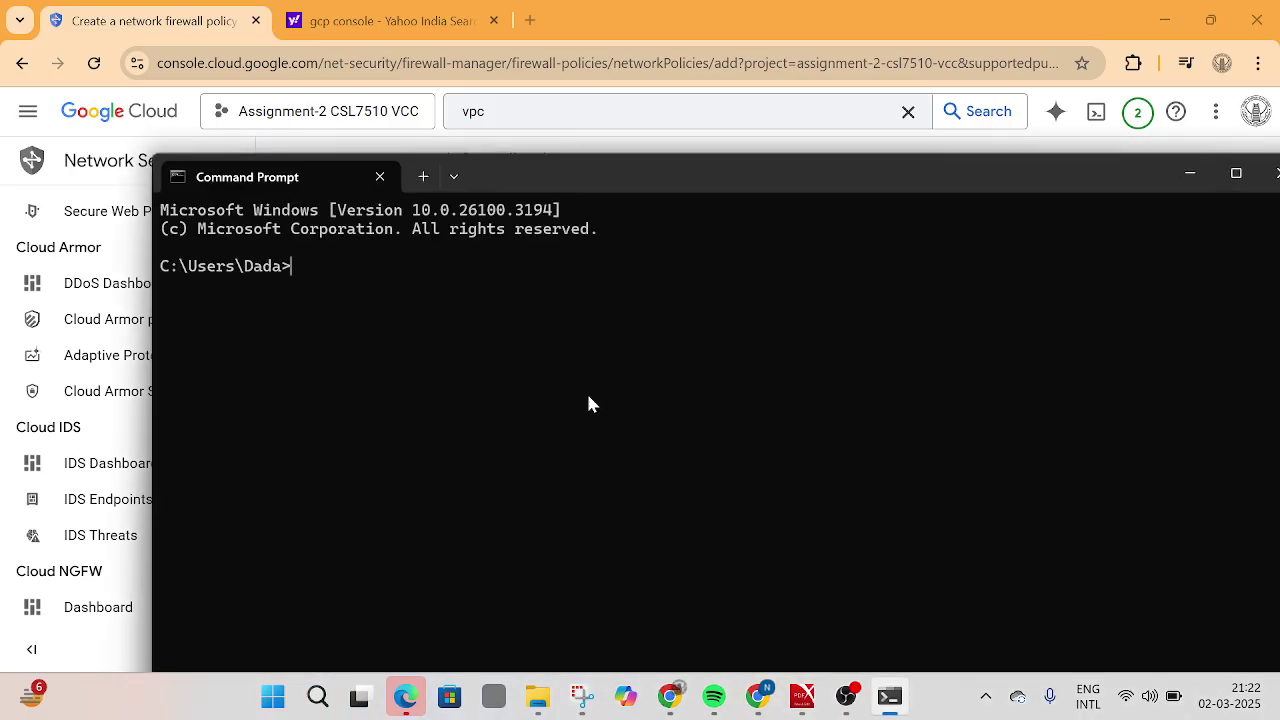
type("ssh")
type("-keygen -t")
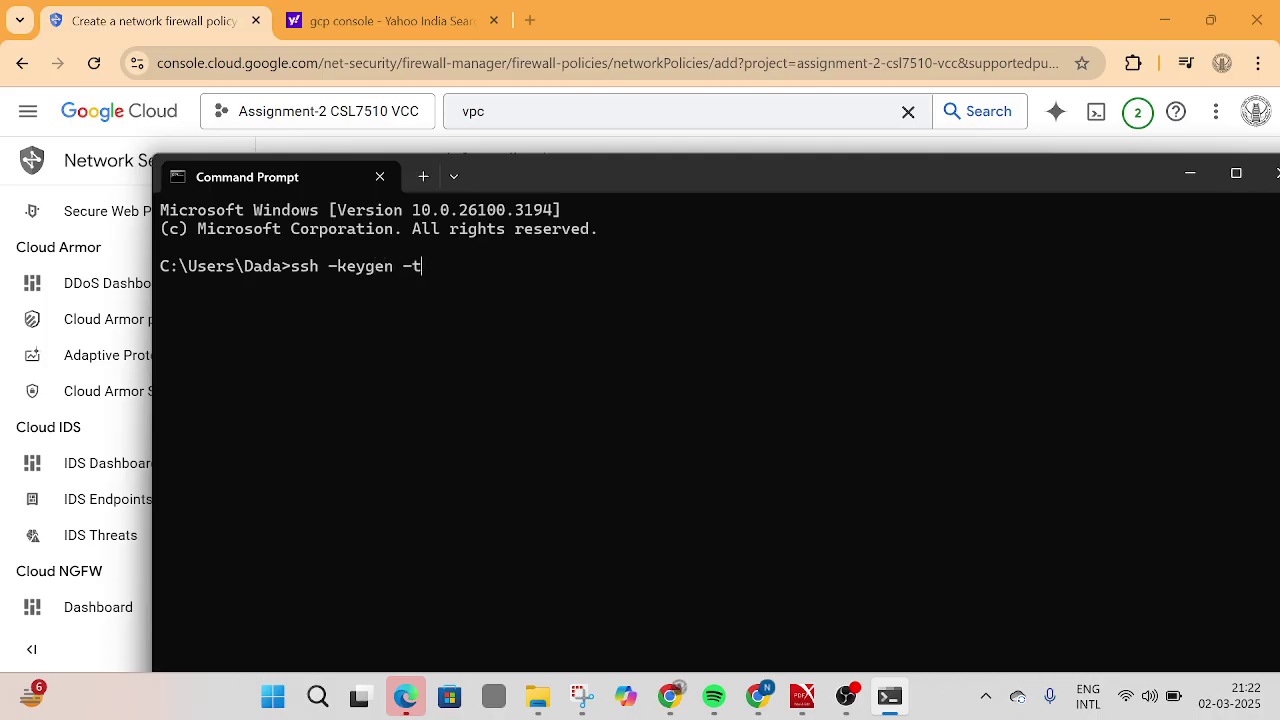
type(" rsa ssh/my-key")
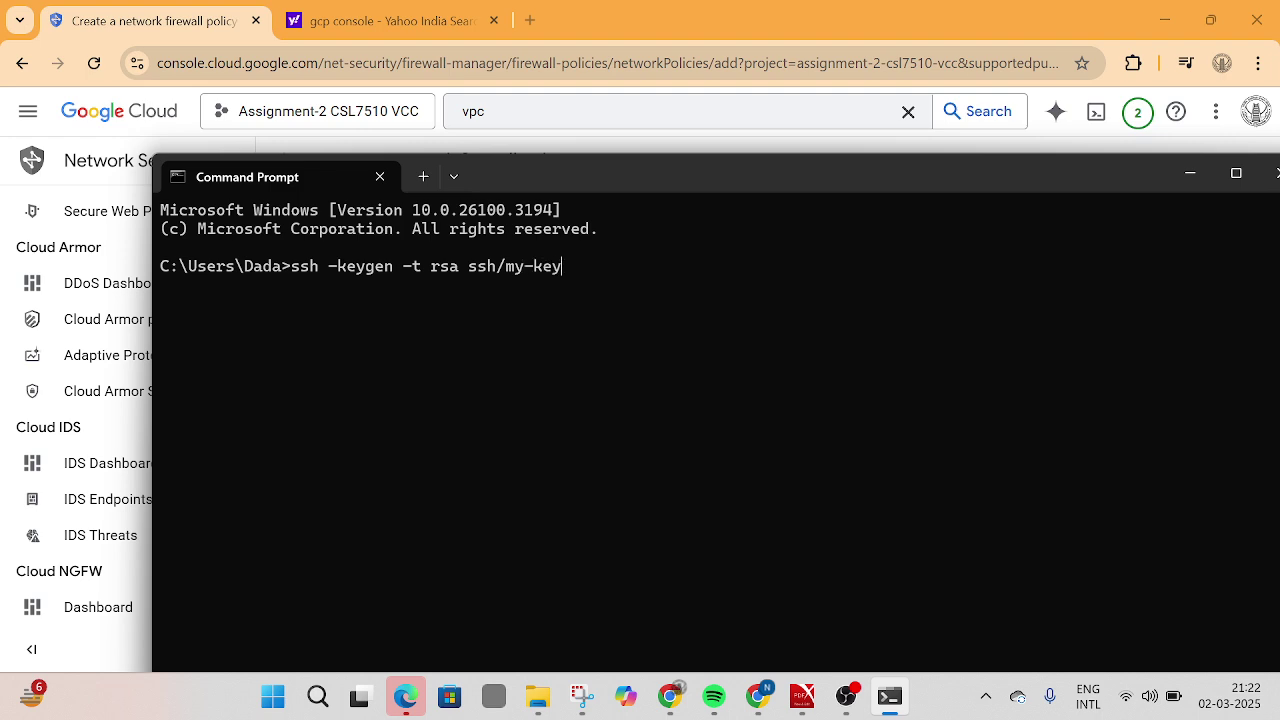
type(" - c u")
key("BackSpace")
type("myuser")
left_click(1193, 175)
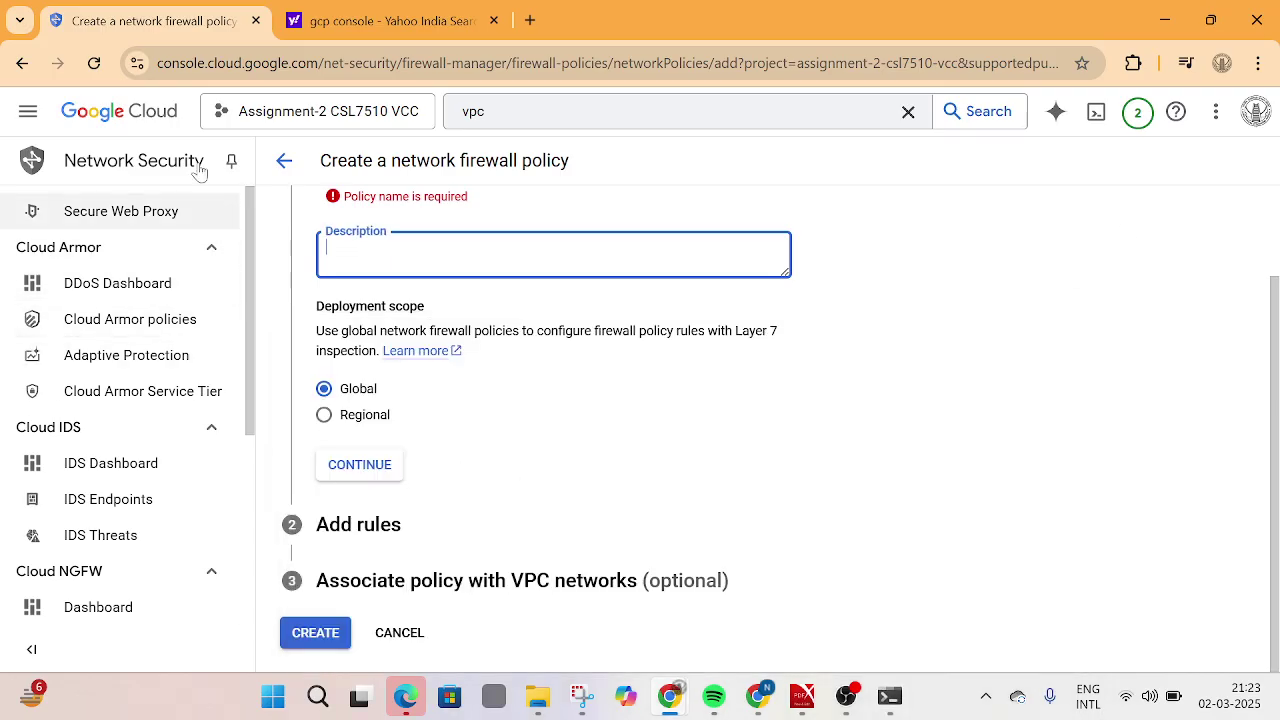
Open the Cloud overview dashboard of the project and look through its resource, API and monitoring cards.
left_click(28, 114)
mouse_move(129, 171)
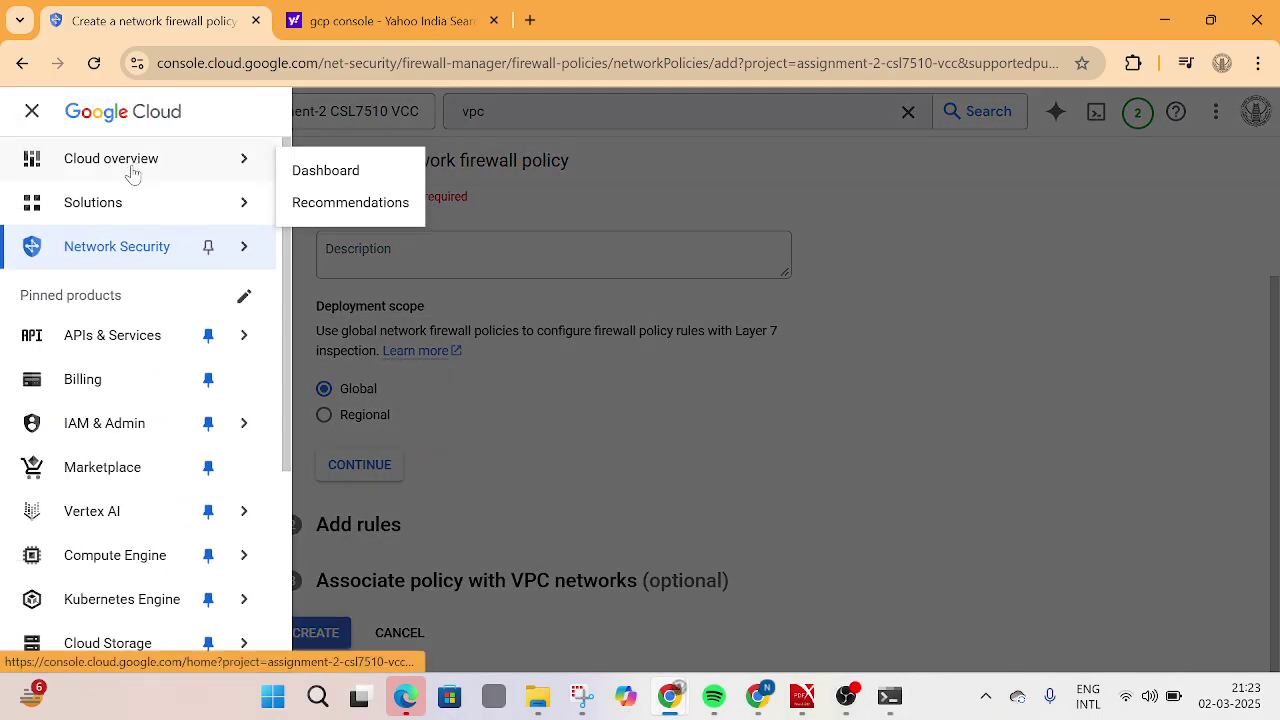
left_click(333, 172)
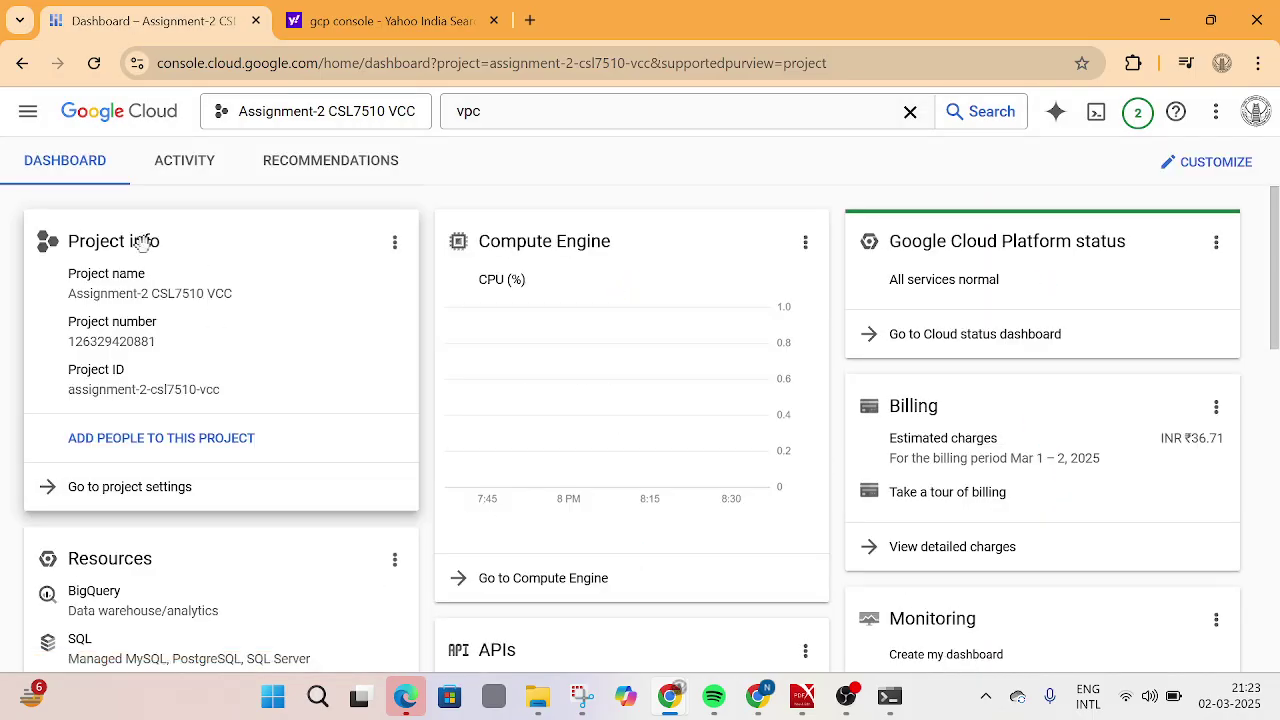
scroll(240, 428, "down", 3)
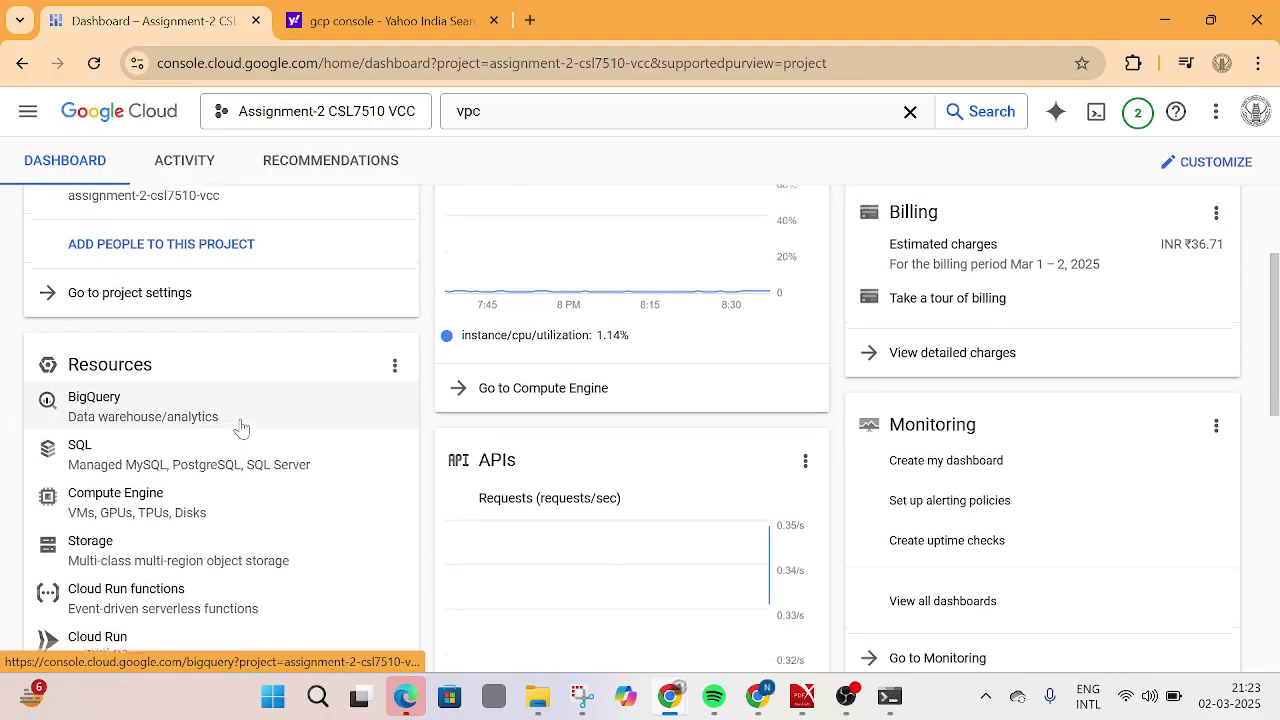
scroll(240, 428, "down", 1)
scroll(240, 430, "up", 1)
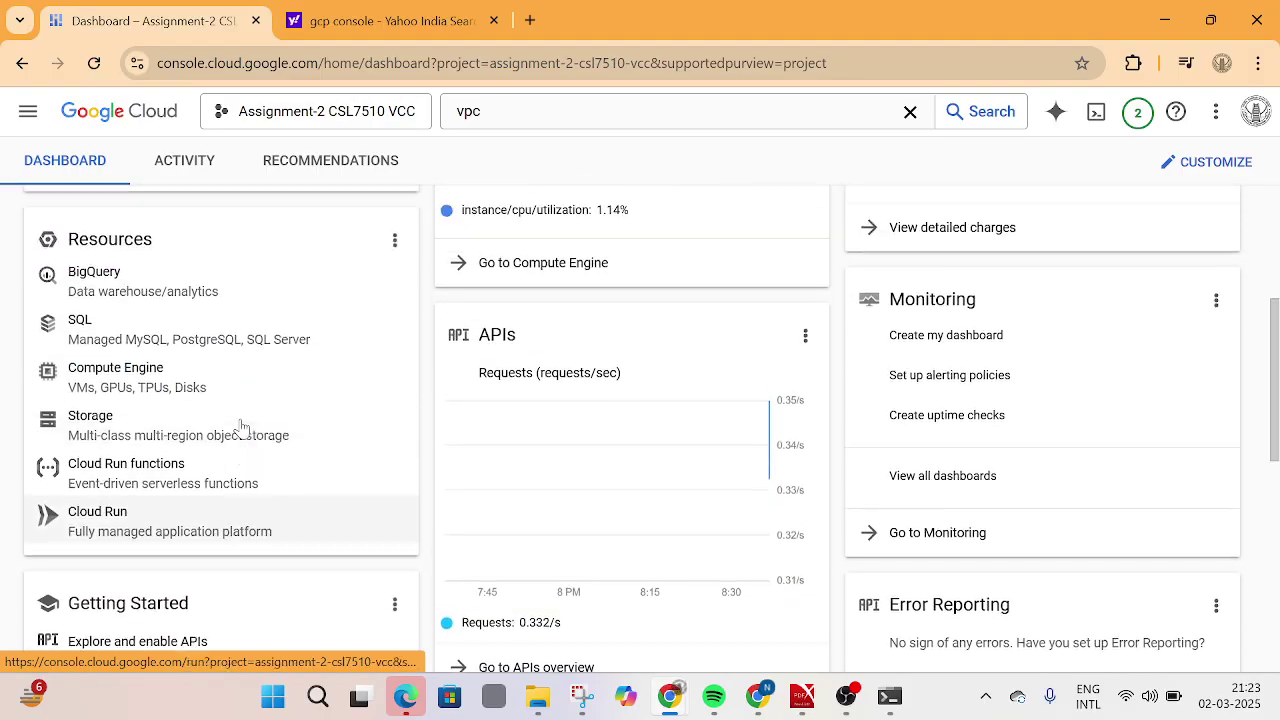
scroll(238, 428, "down", 1)
Open Compute Engine's VM instances and connect to instance-group-1-0tgm over SSH, authorizing SSH-in-browser to access VMs.
left_click(28, 111)
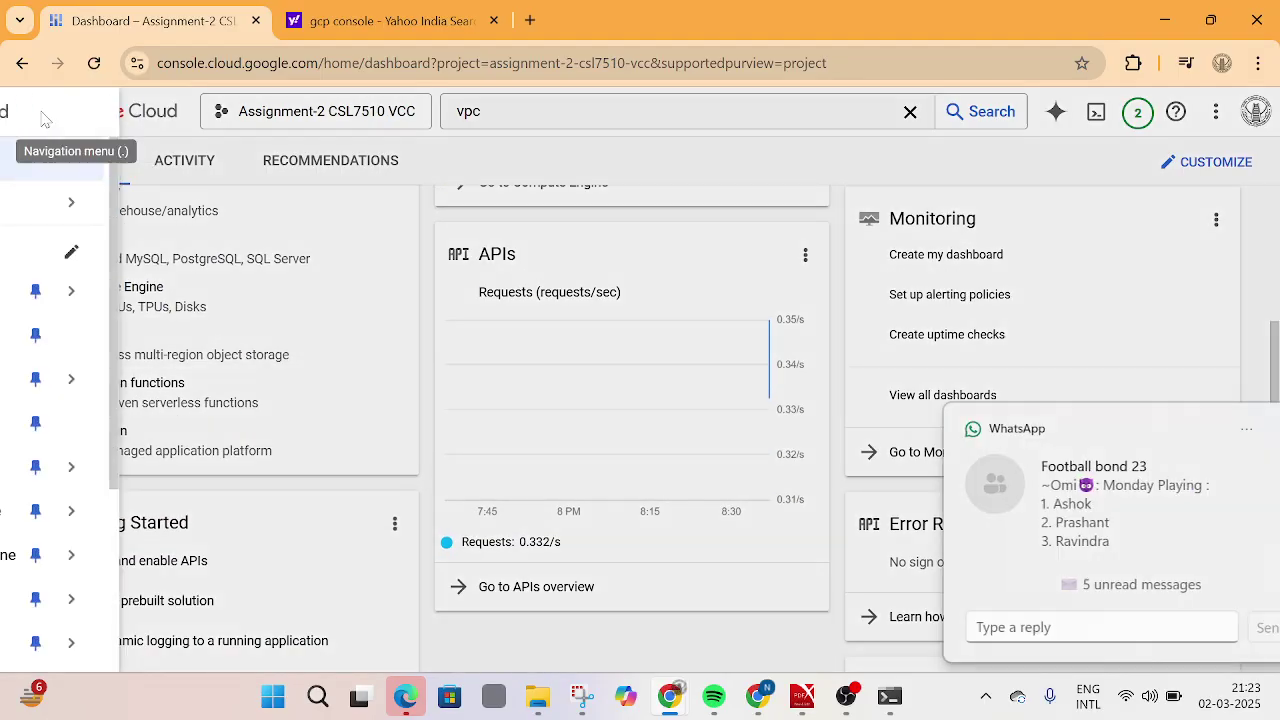
mouse_move(107, 287)
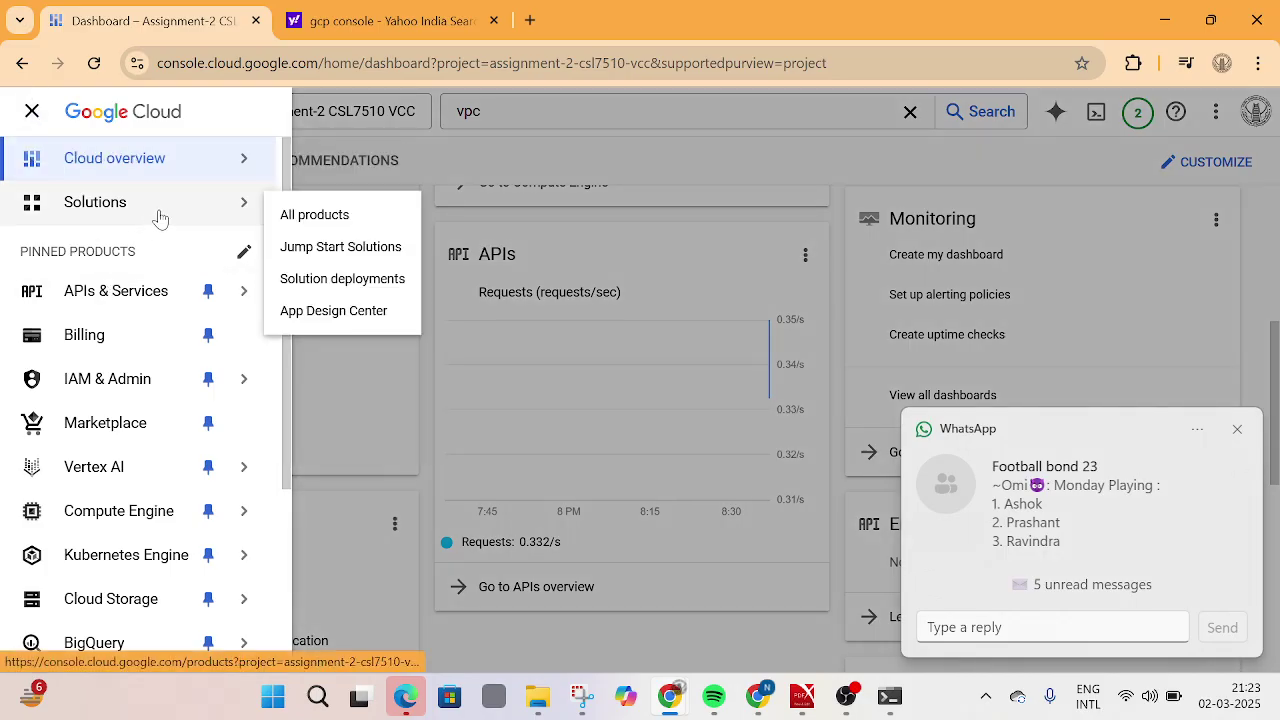
mouse_move(191, 177)
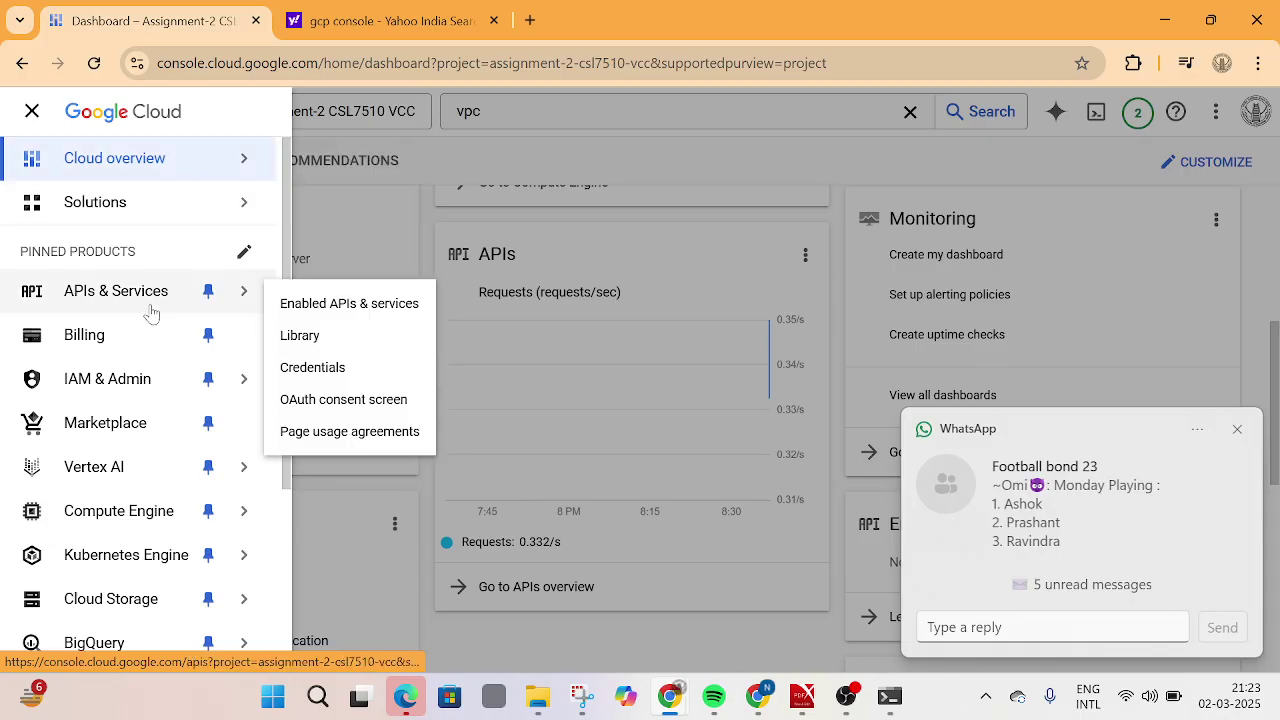
mouse_move(178, 512)
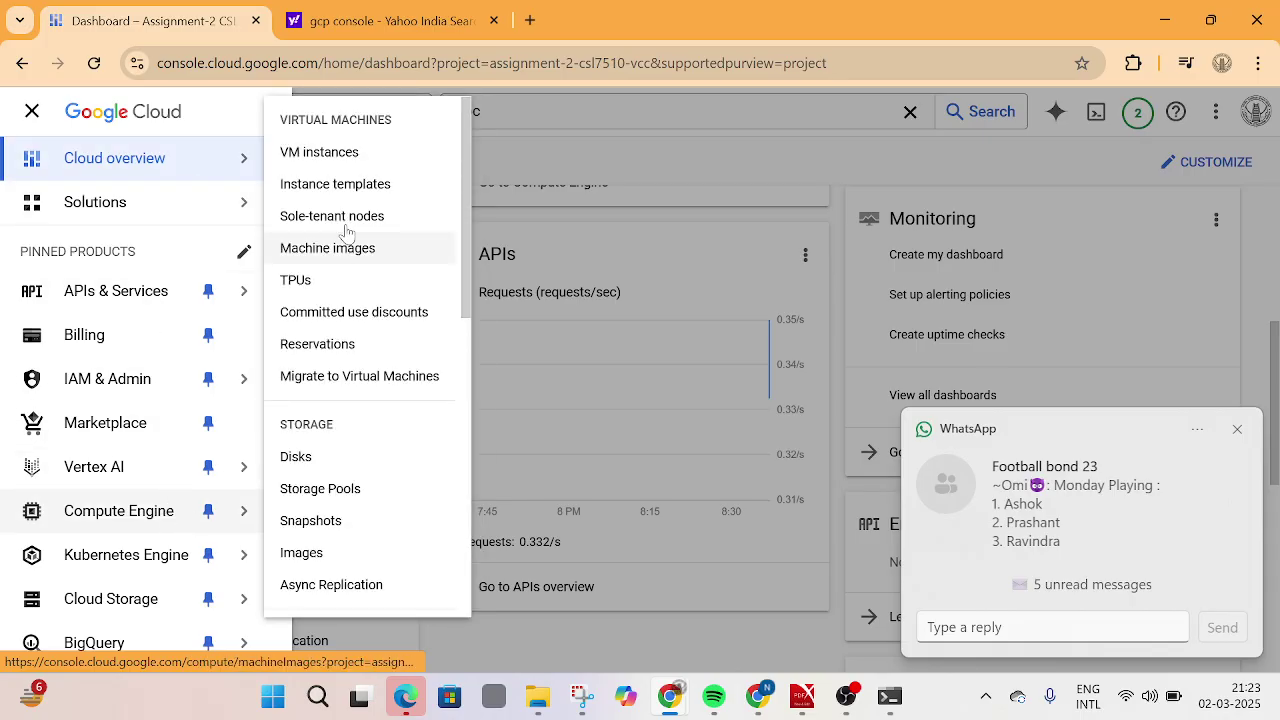
left_click(340, 156)
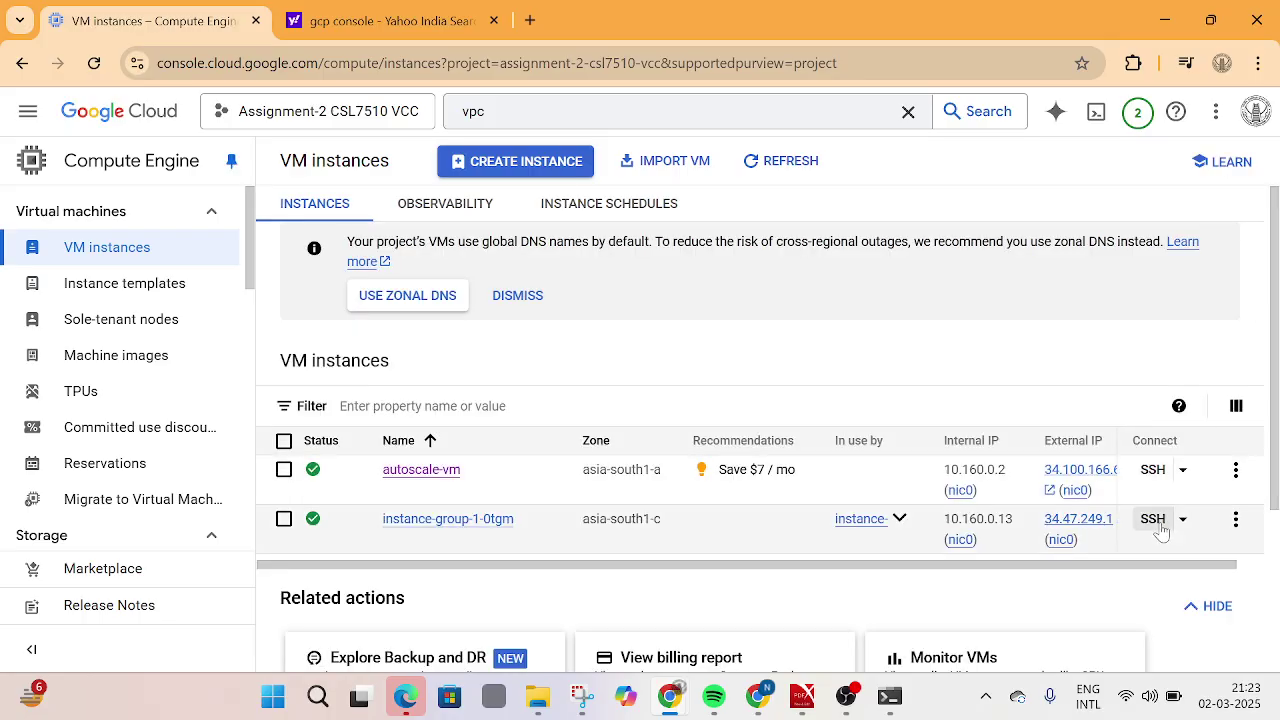
left_click(1155, 522)
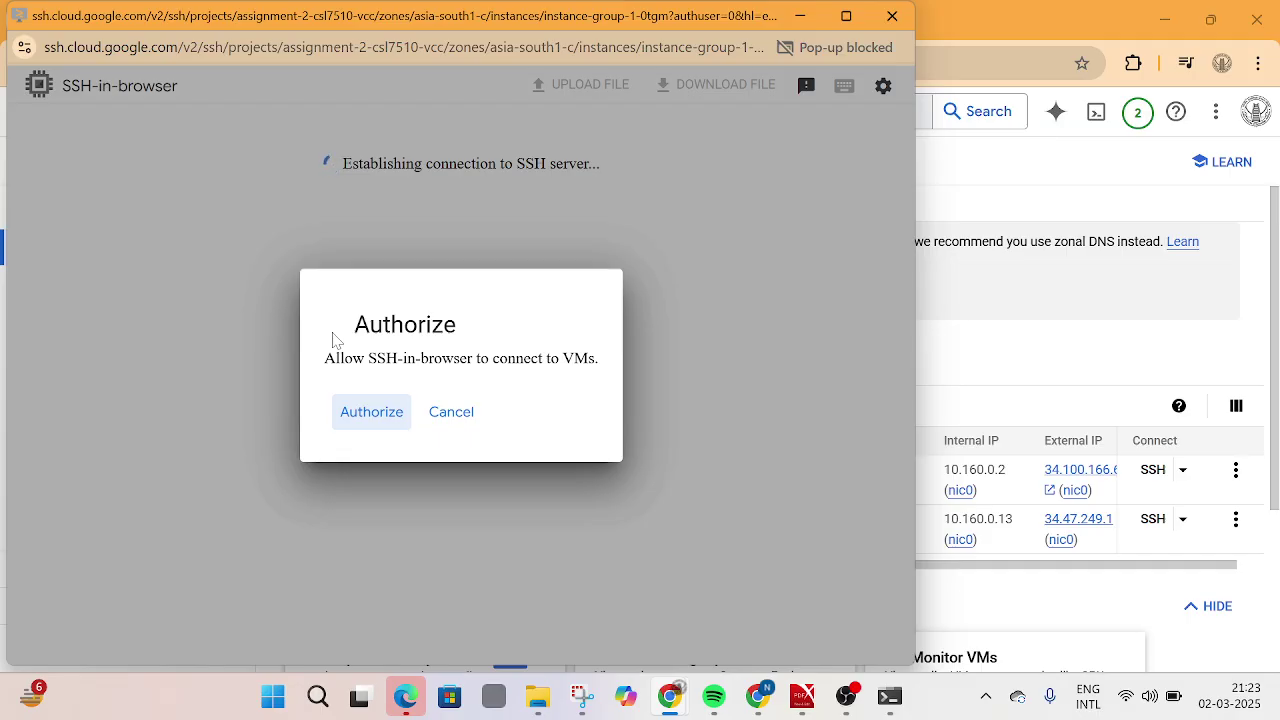
left_click(373, 411)
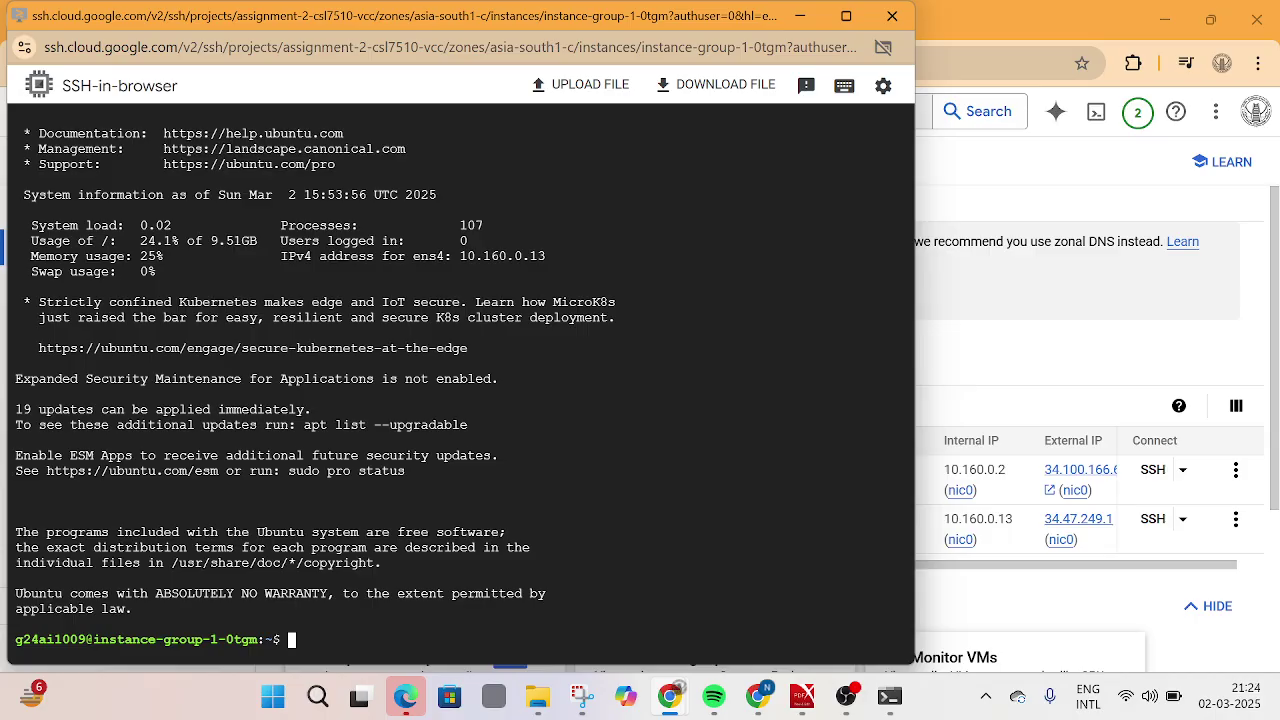
Try to load the instance's CPU by running "stress --cpu 4 --timeout 300" in the SSH session.
type("stress --cpu")
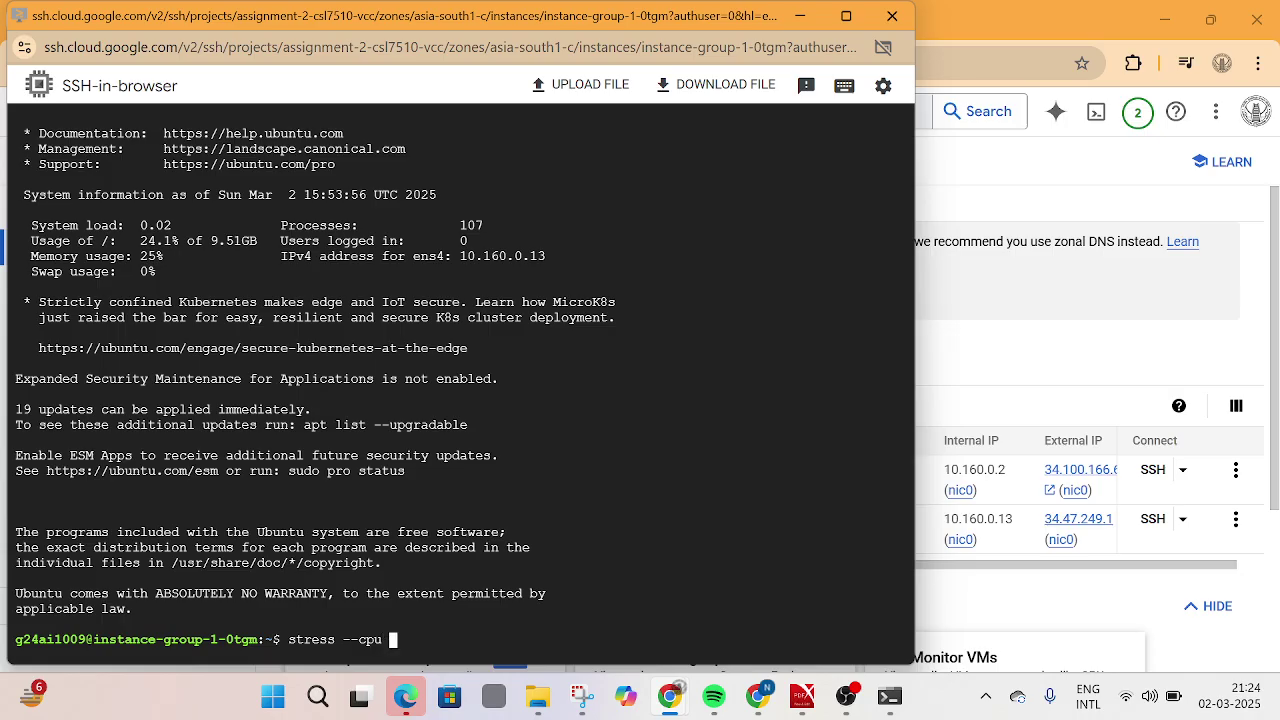
type(" 4 --timeout 300")
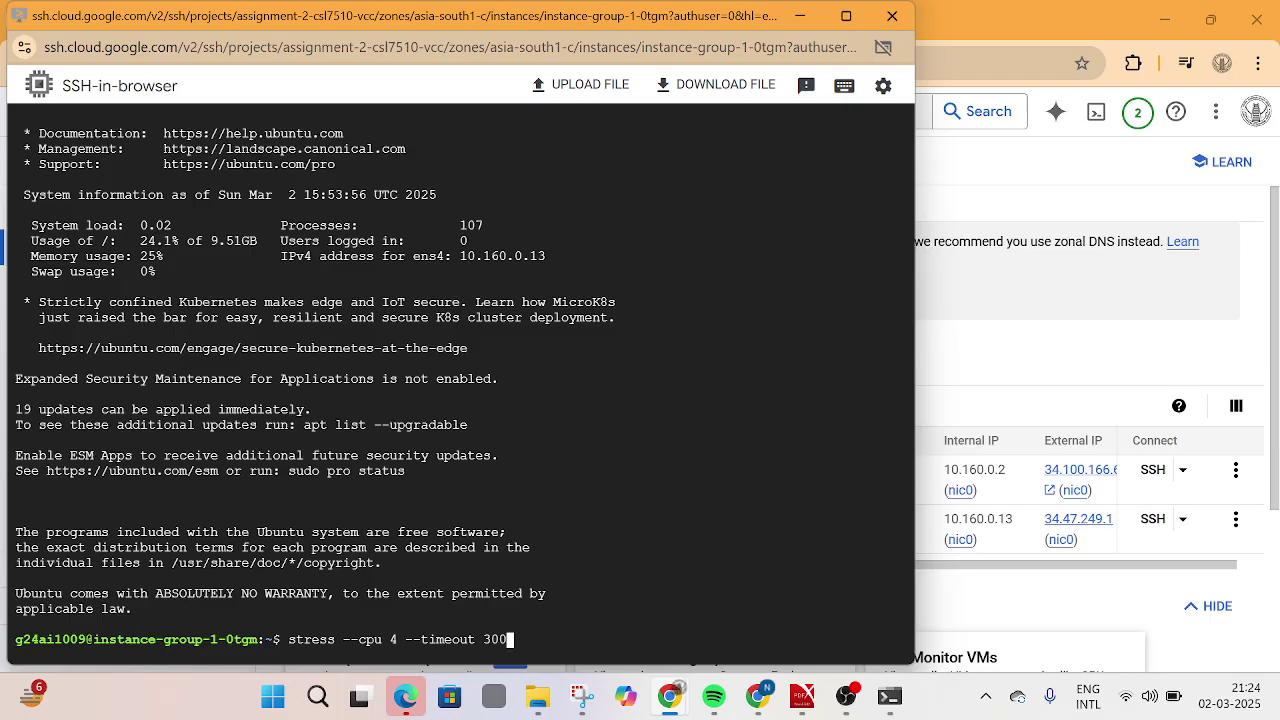
key("Return")
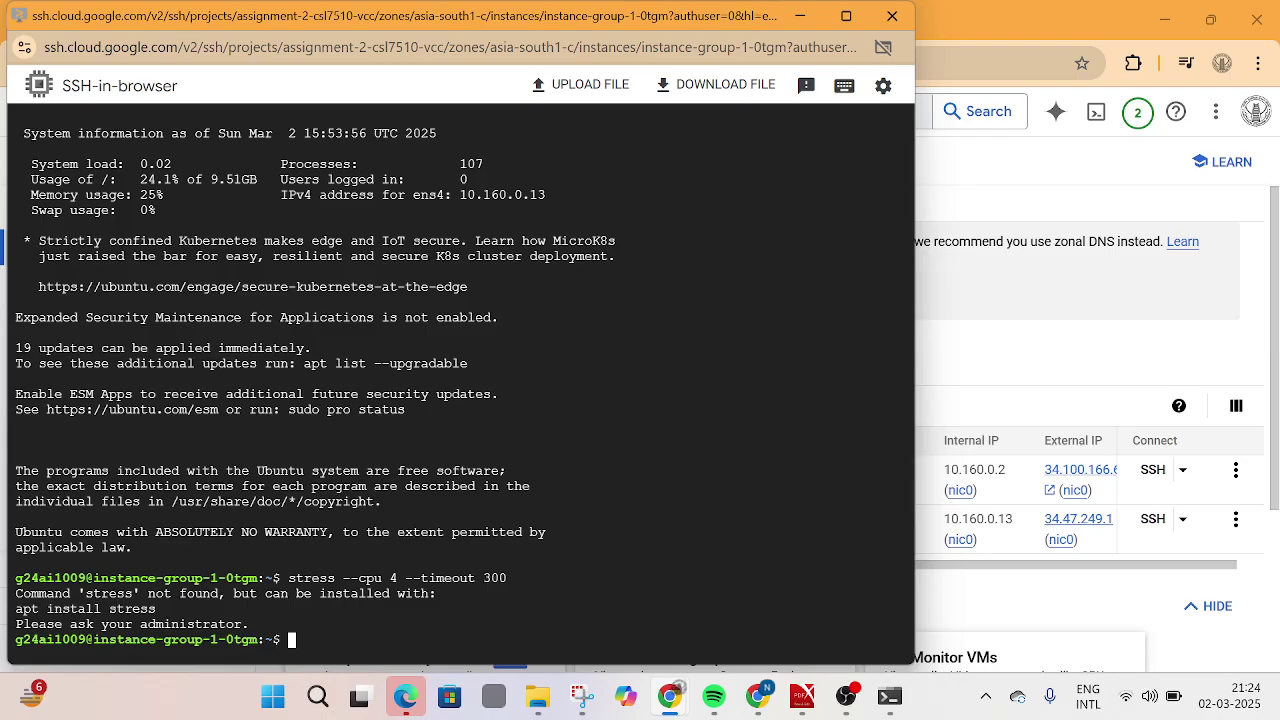
Switch to the assignment PDF in PDF X and look up the stress-tool commands in section 14, Testing Auto-Scaling and Security.
left_click(802, 696)
scroll(656, 380, "down", 5)
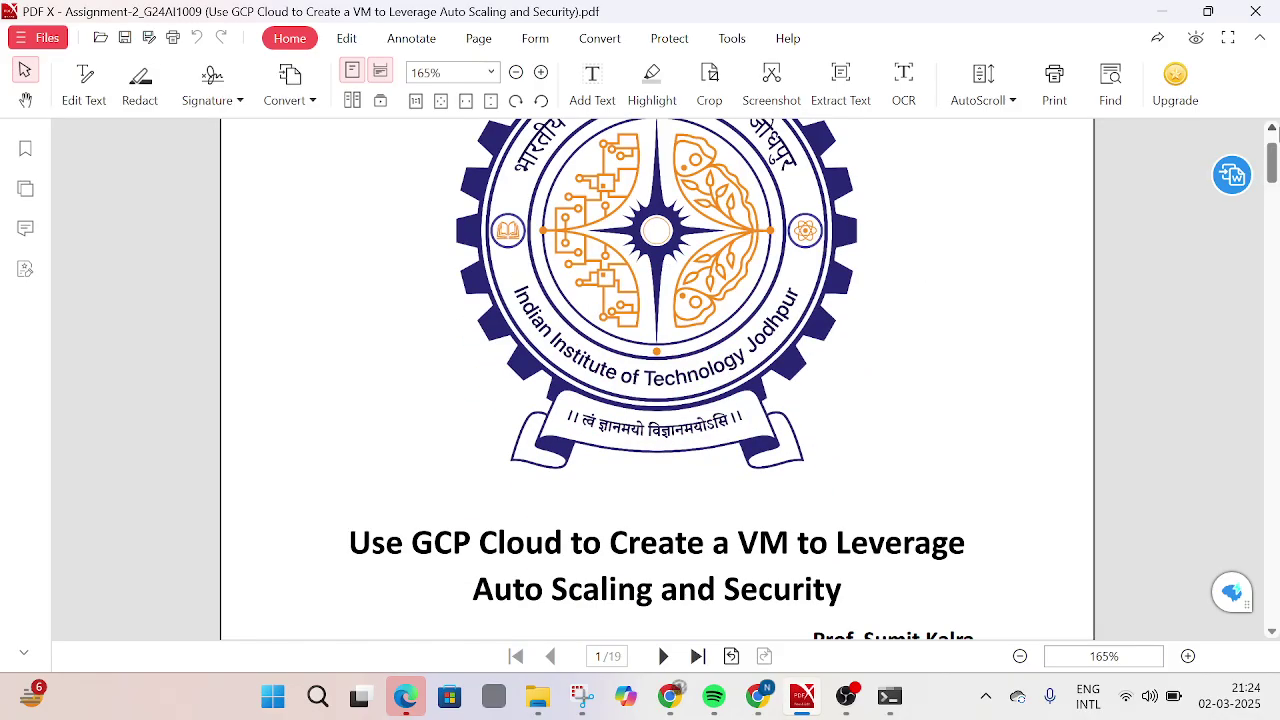
left_click_drag(1272, 165, 1276, 465)
scroll(1201, 486, "down", 10)
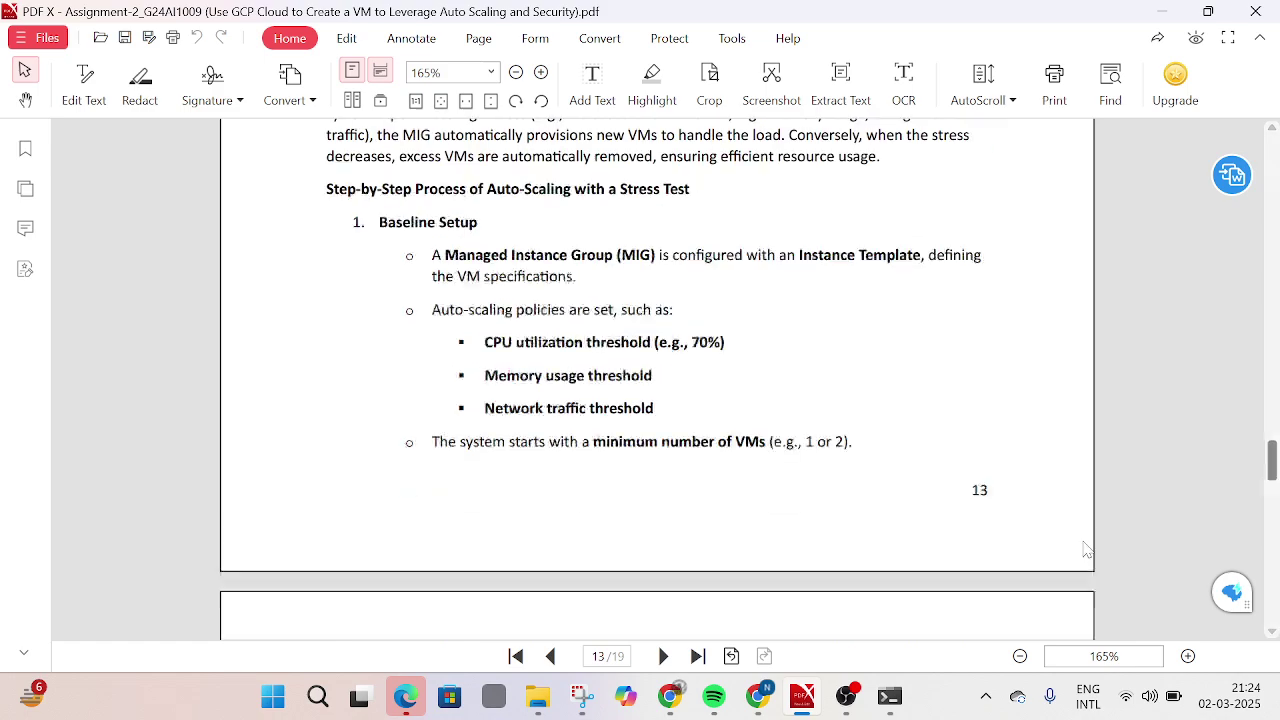
scroll(1083, 547, "down", 8)
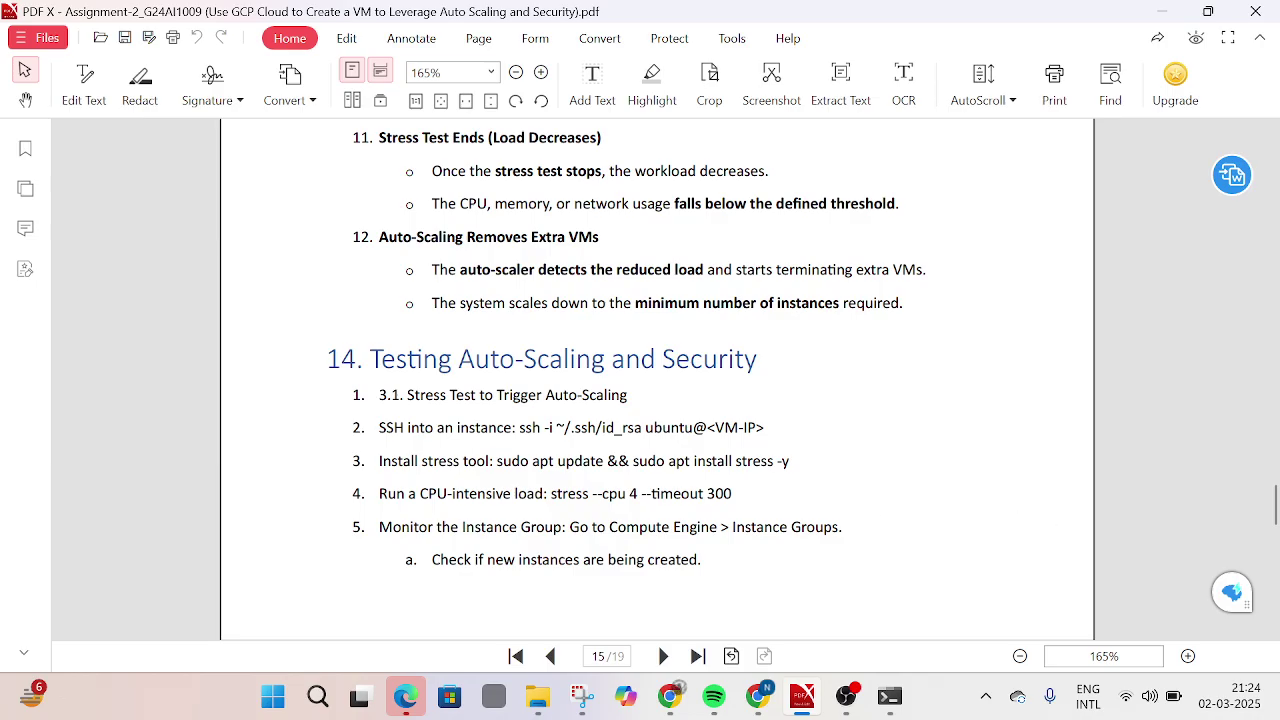
Return to the SSH session on instance-group-1-0tgm and try to install the stress tool with "apt install stress", followed by "yes".
left_click(887, 700)
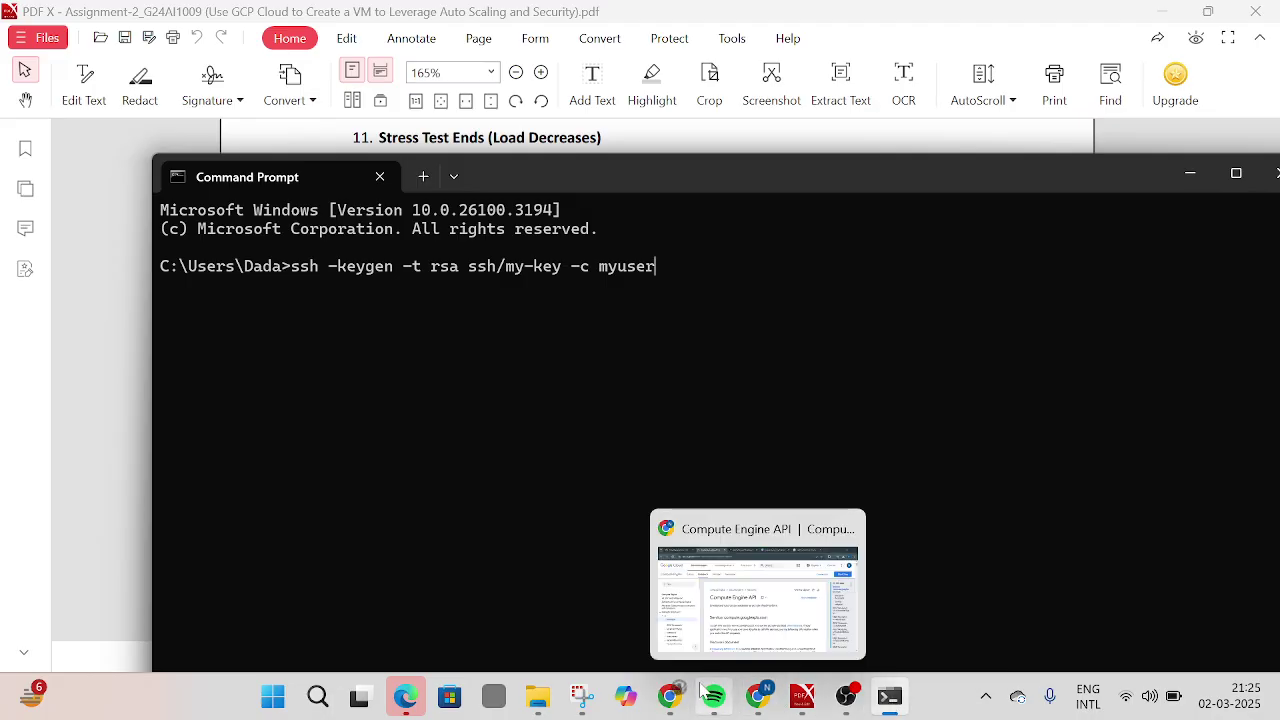
left_click(840, 590)
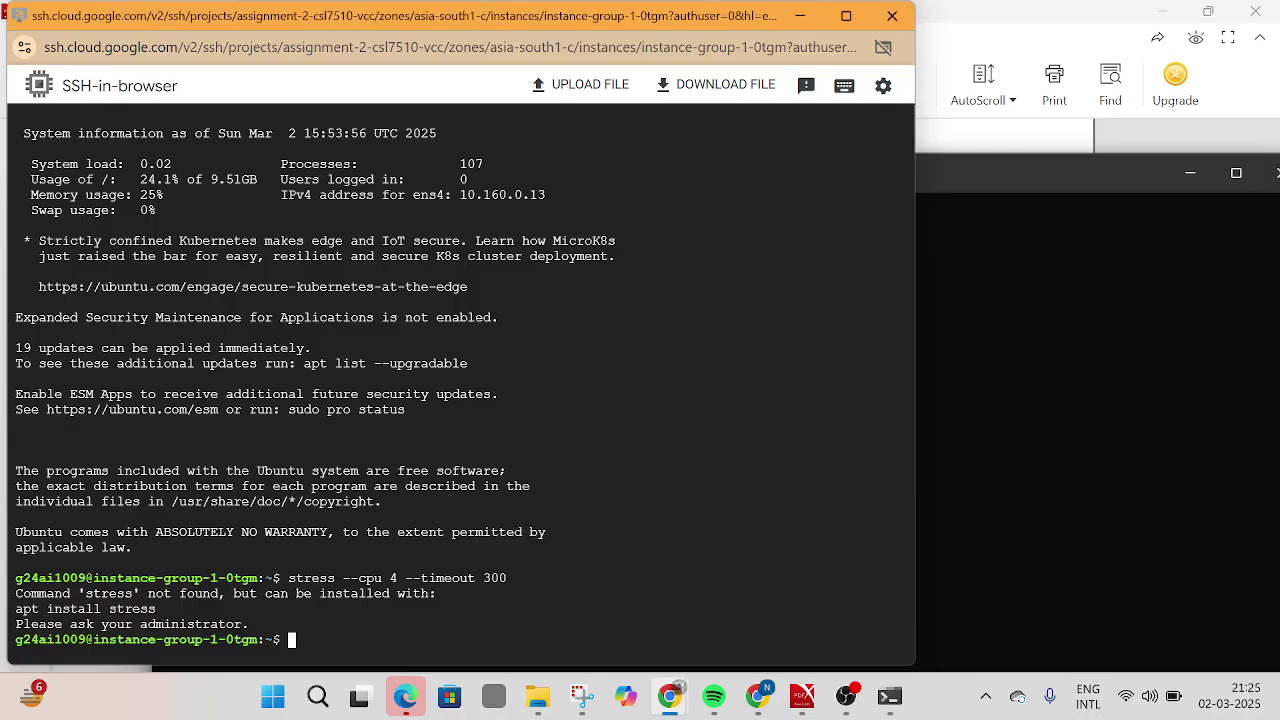
type("apt insya")
key("BackSpace")
key("BackSpace")
type("tall stress")
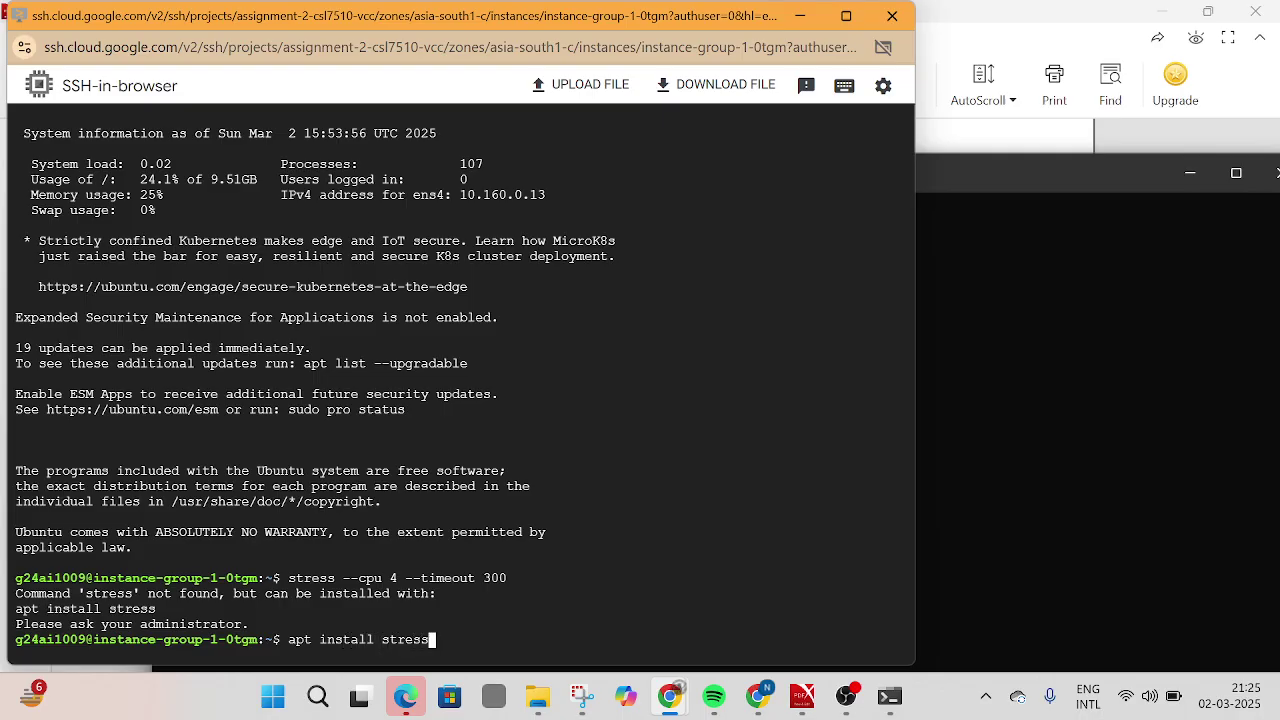
key("Return")
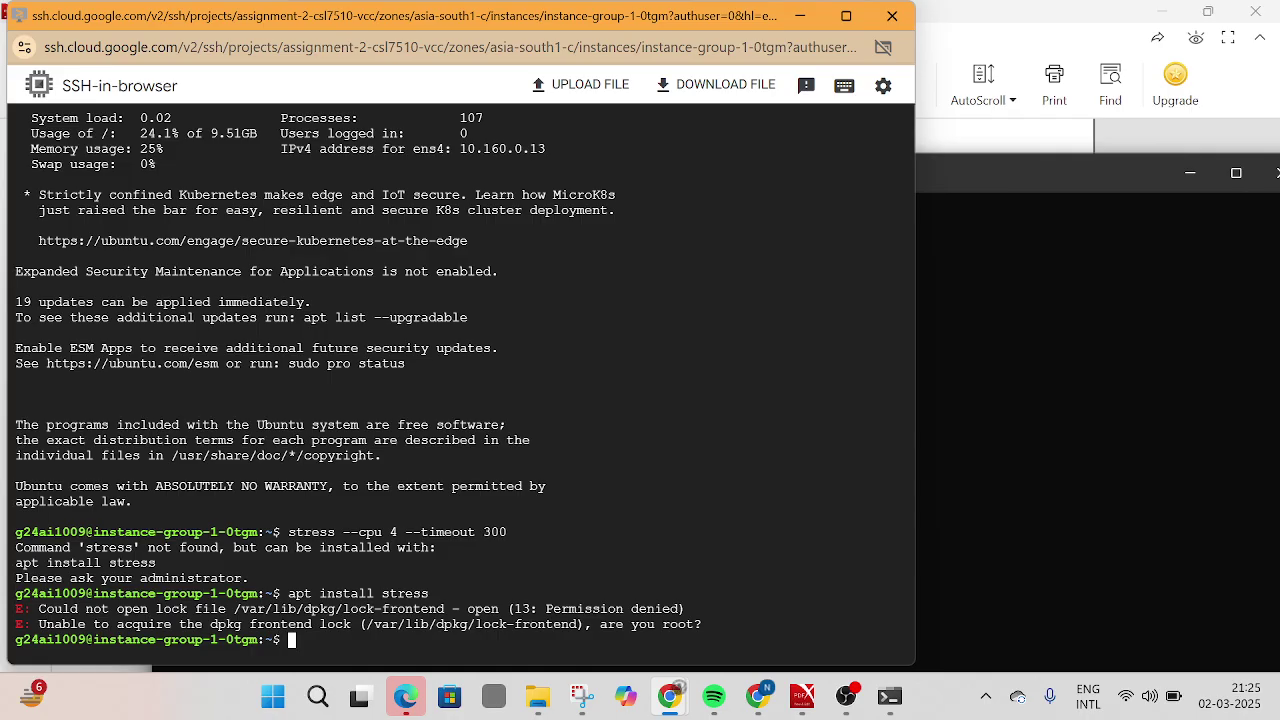
type("yes")
key("Return")
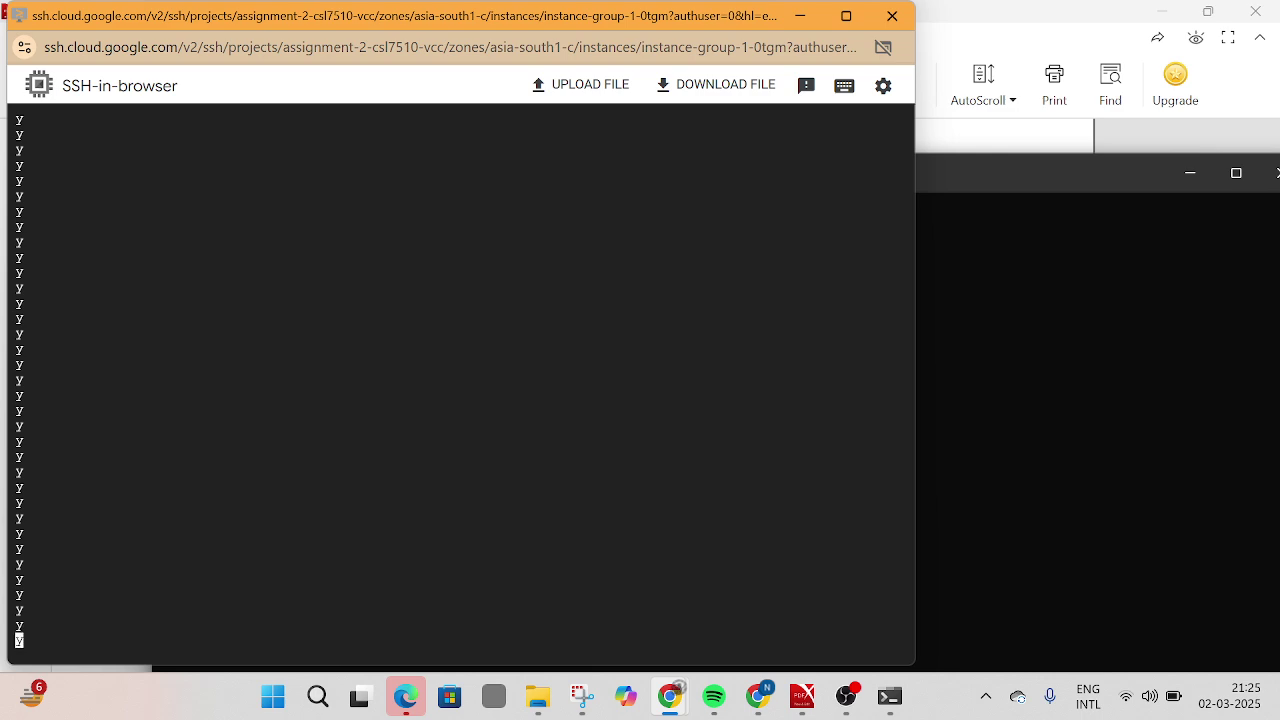
Close the SSH session and Command Prompt, and reconnect to instance-group-1-0tgm over SSH from the VM instances list, authorizing SSH-in-browser.
left_click(892, 15)
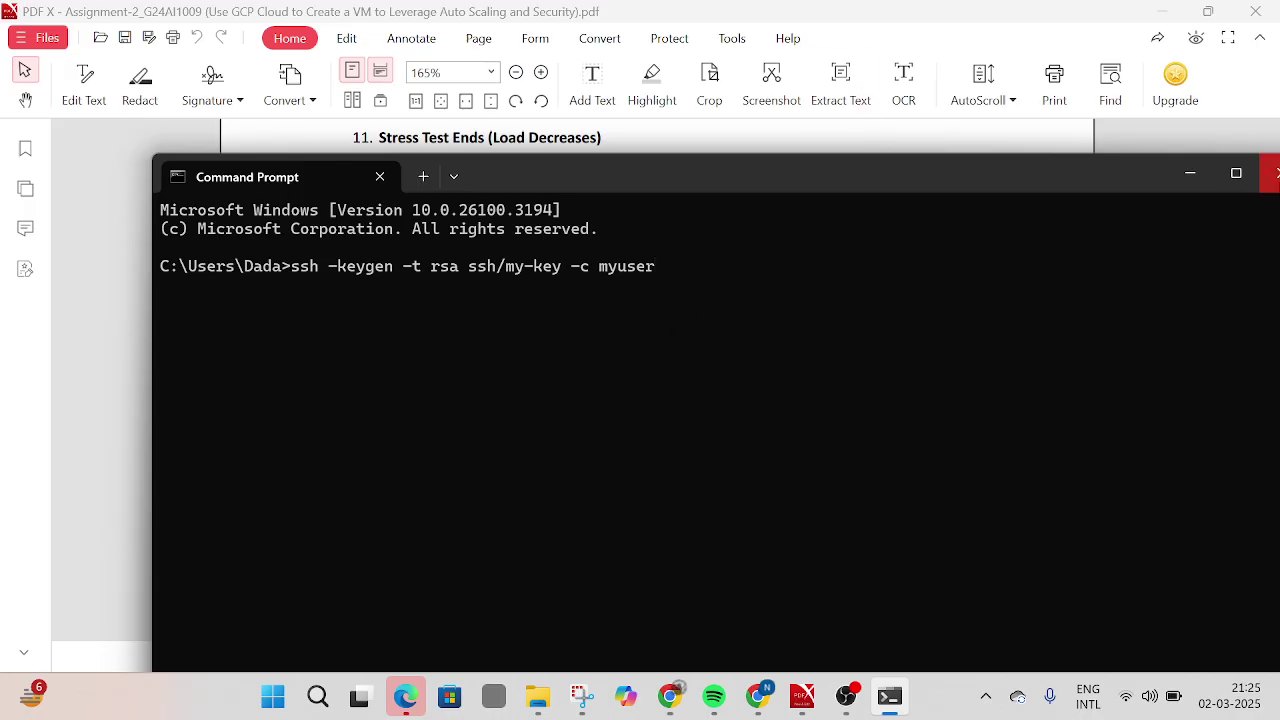
left_click(1274, 173)
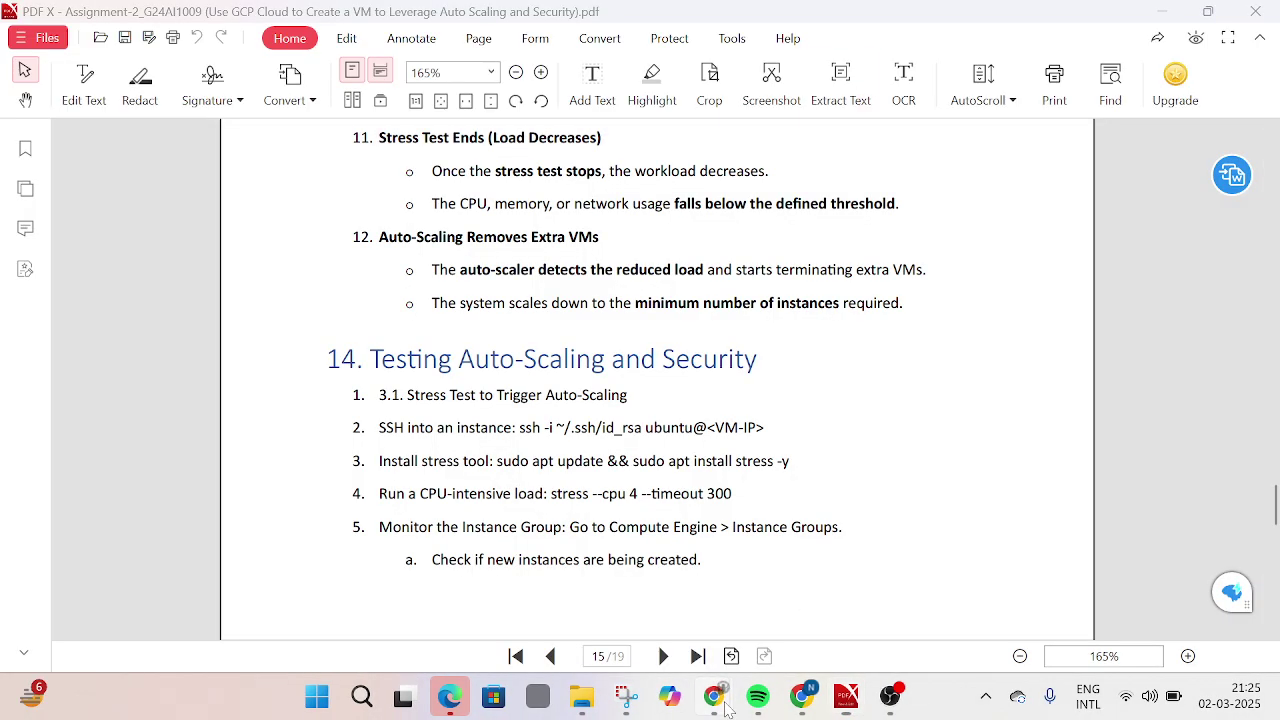
mouse_move(727, 692)
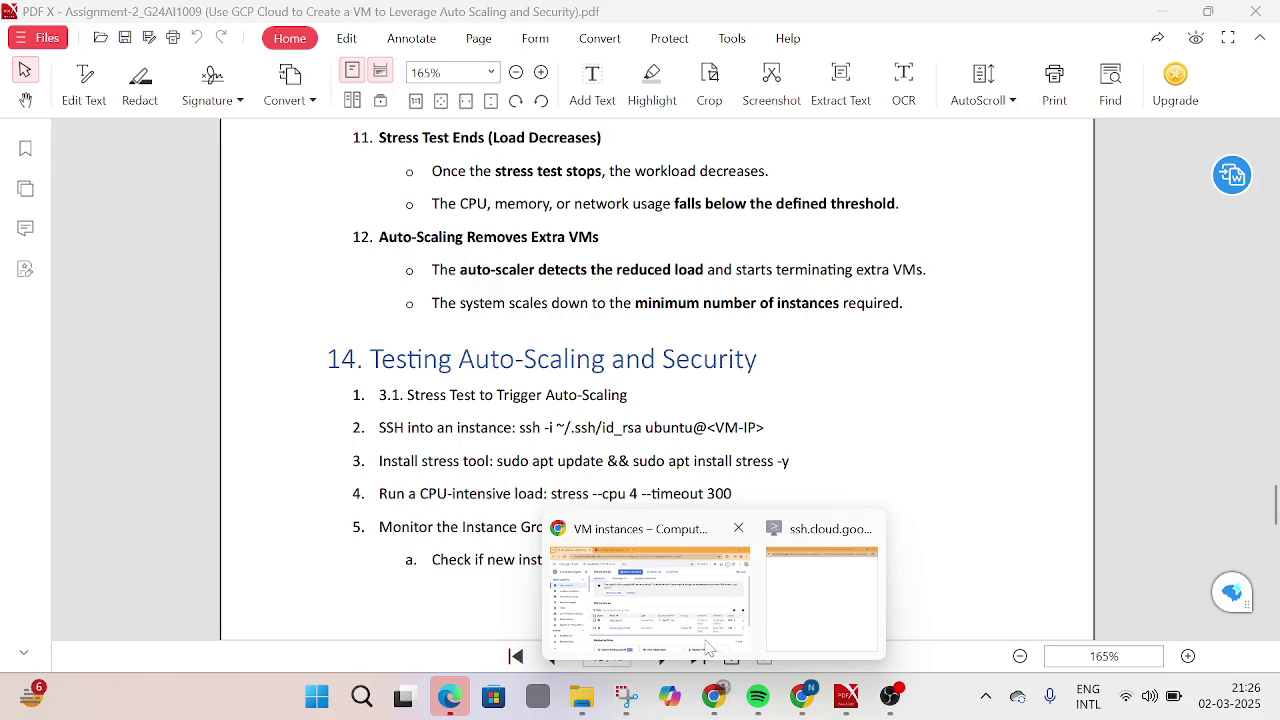
left_click(735, 641)
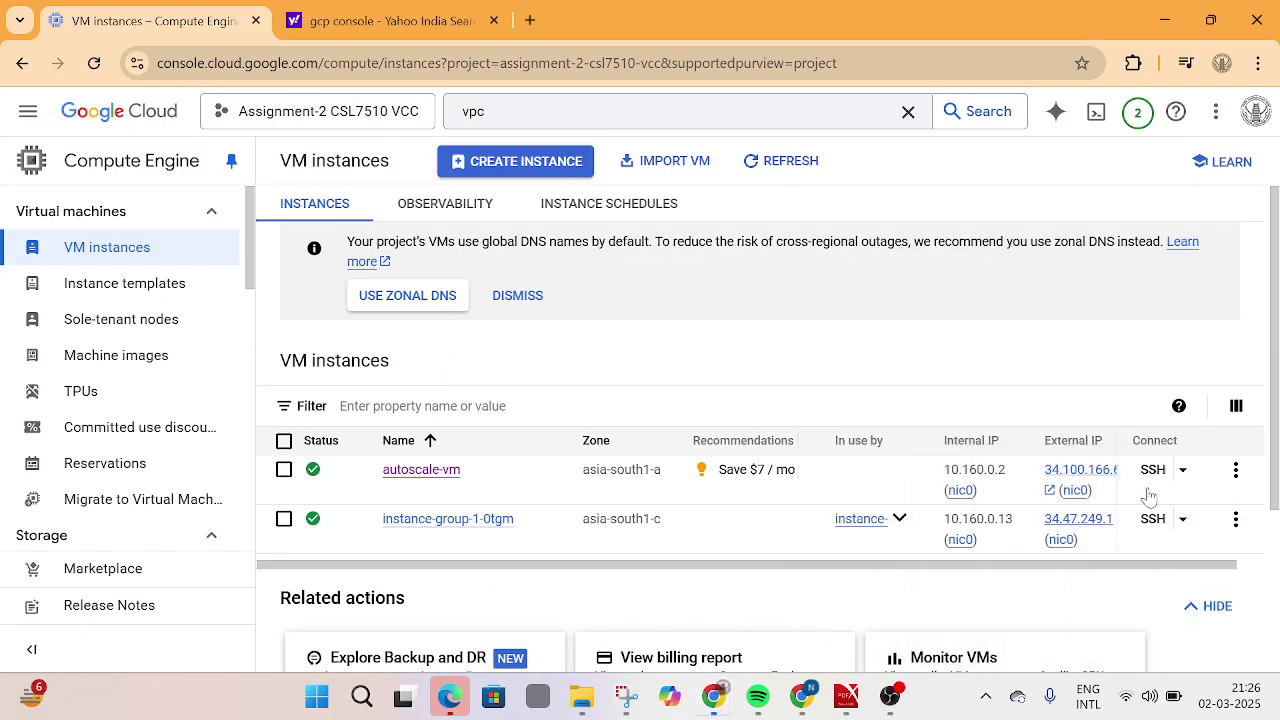
left_click(1150, 519)
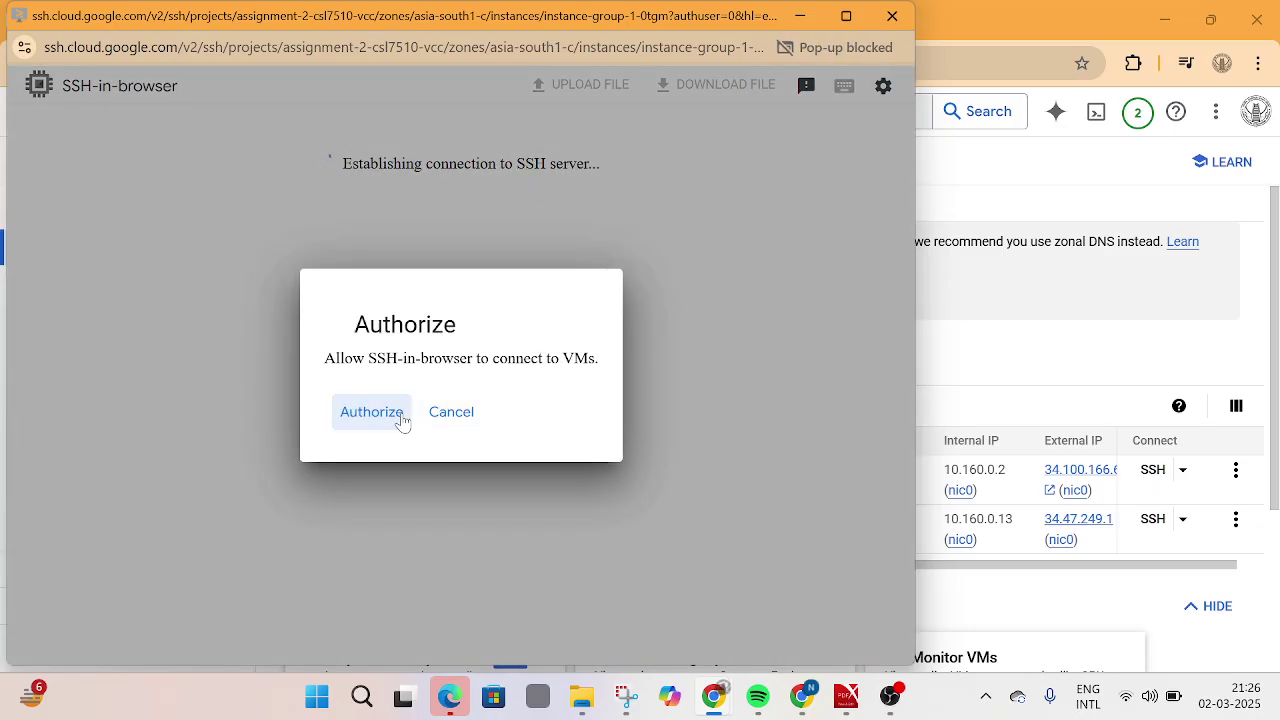
left_click(400, 420)
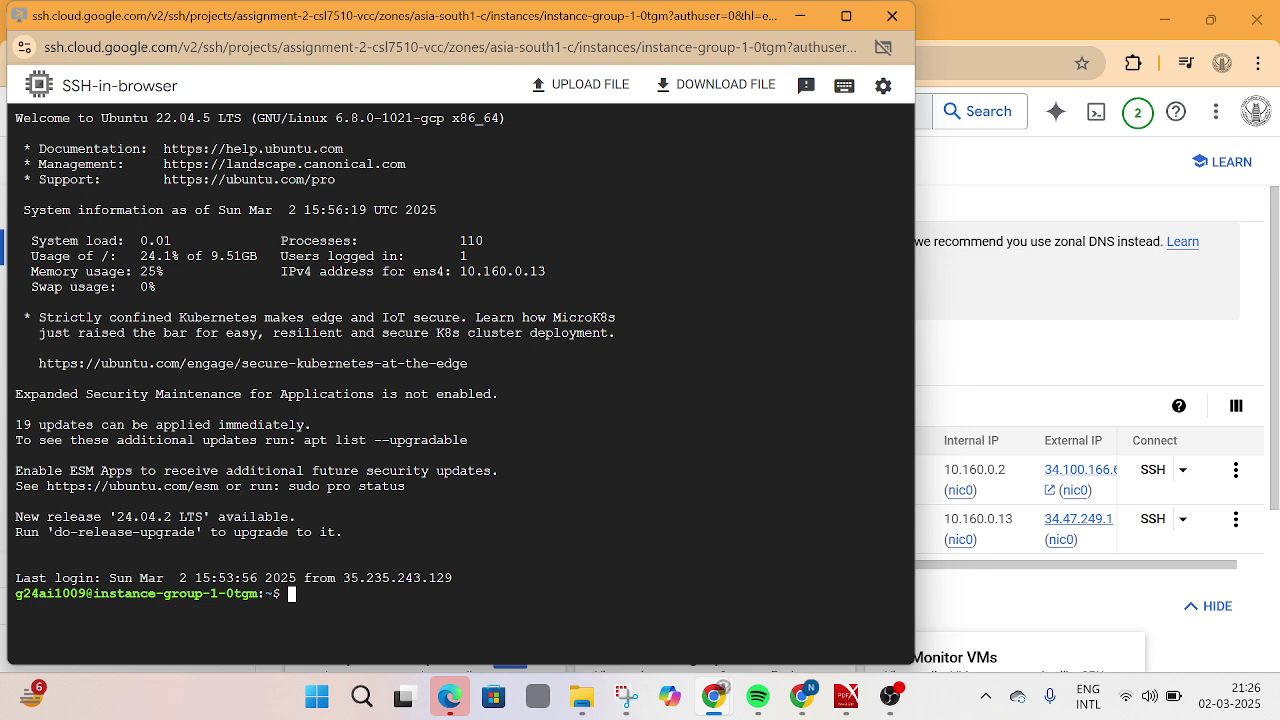
Install the stress tool with "sudo apt update && sudo apt install stress -y", accepting the preselected services to restart.
type("sudo apt update ")
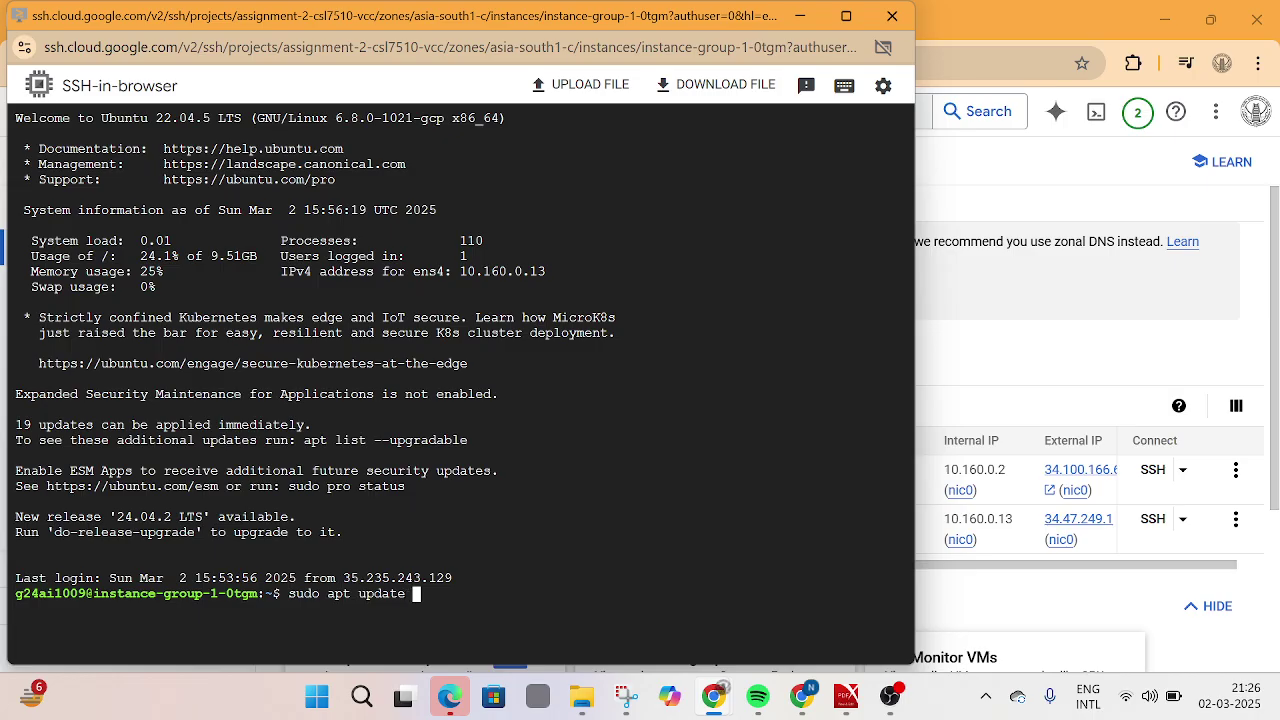
type("&& sudo apt insta")
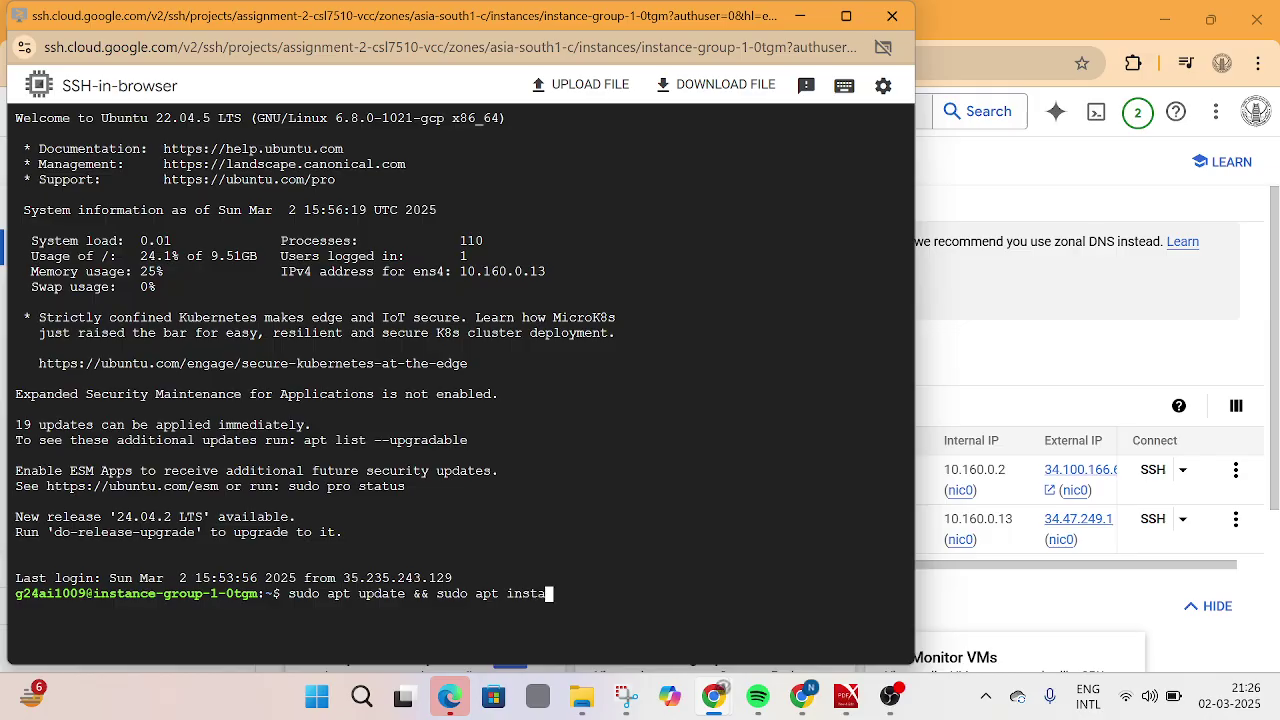
type("ll stress -y")
key("Return")
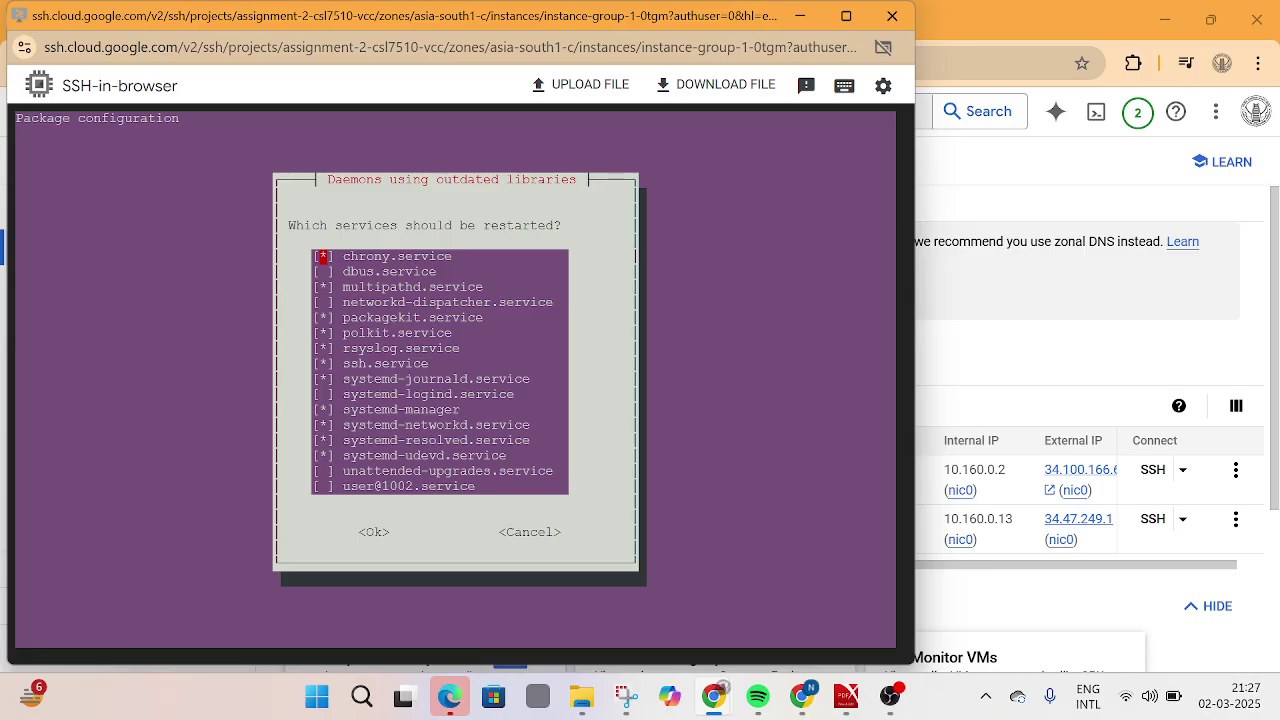
key("End")
key("Return")
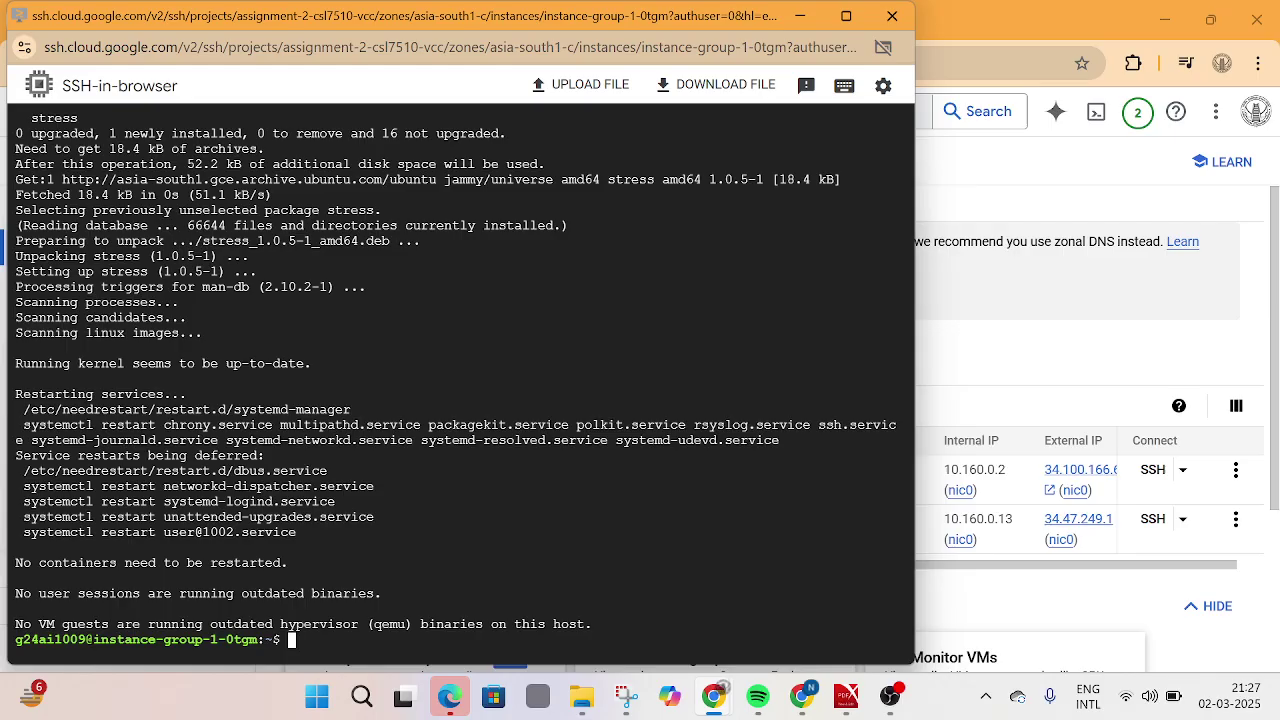
Load the instance's CPU by running "stress --cpu 4 --timeout 300".
type("stress --cpu 4 -")
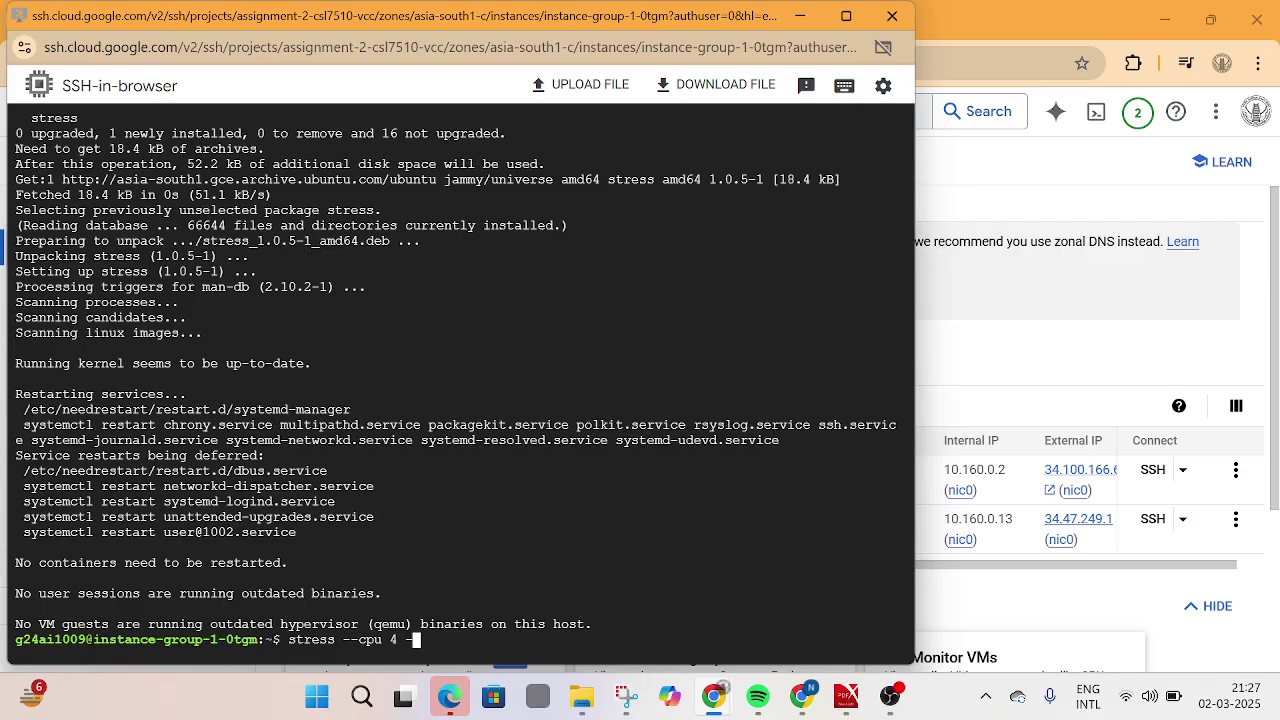
type("-timeout 300")
key("Return")
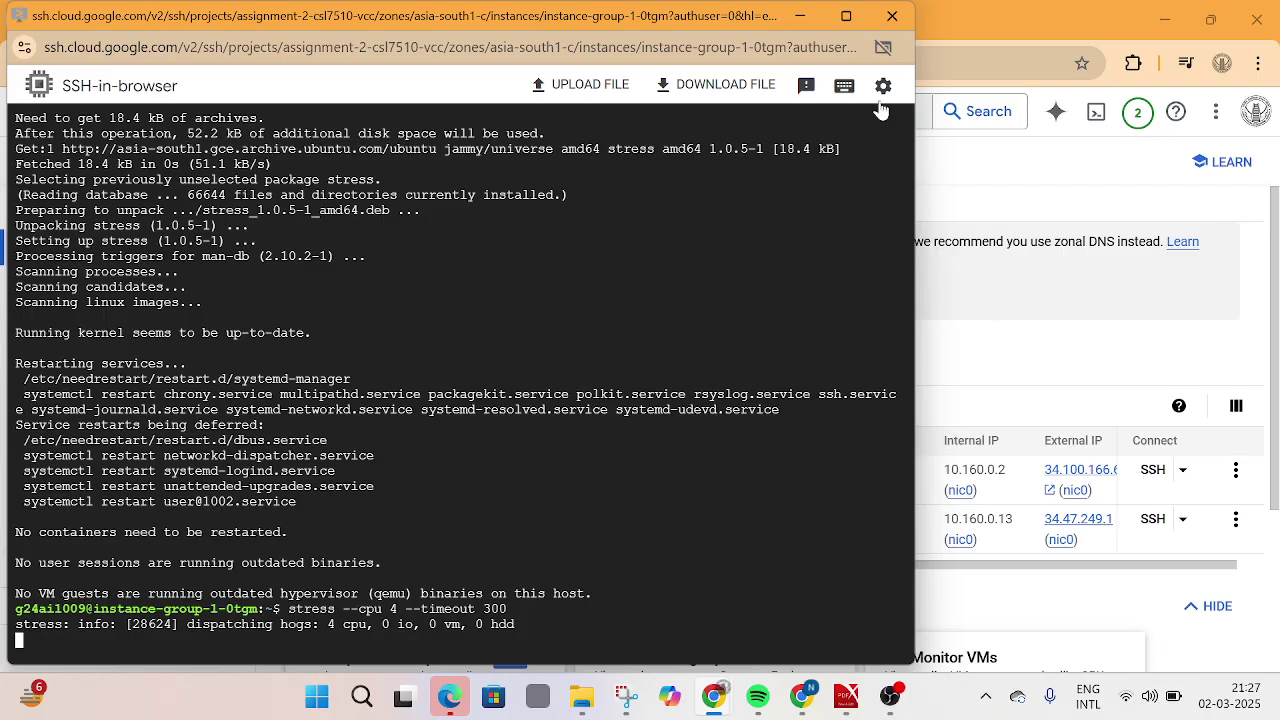
Minimize the SSH session, open the Observability overview of the VM instances and inspect instance-group-1-0tgm's latest point in the CPU Utilization chart.
left_click(800, 16)
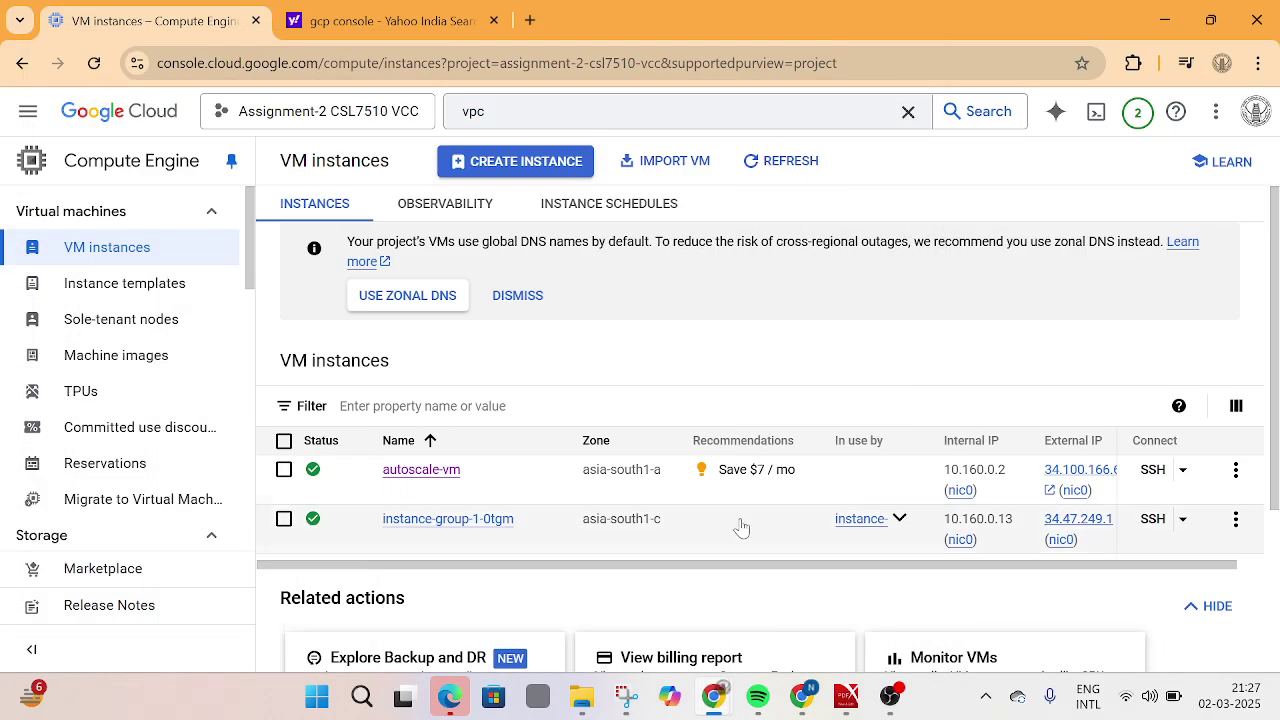
scroll(741, 527, "down", 2)
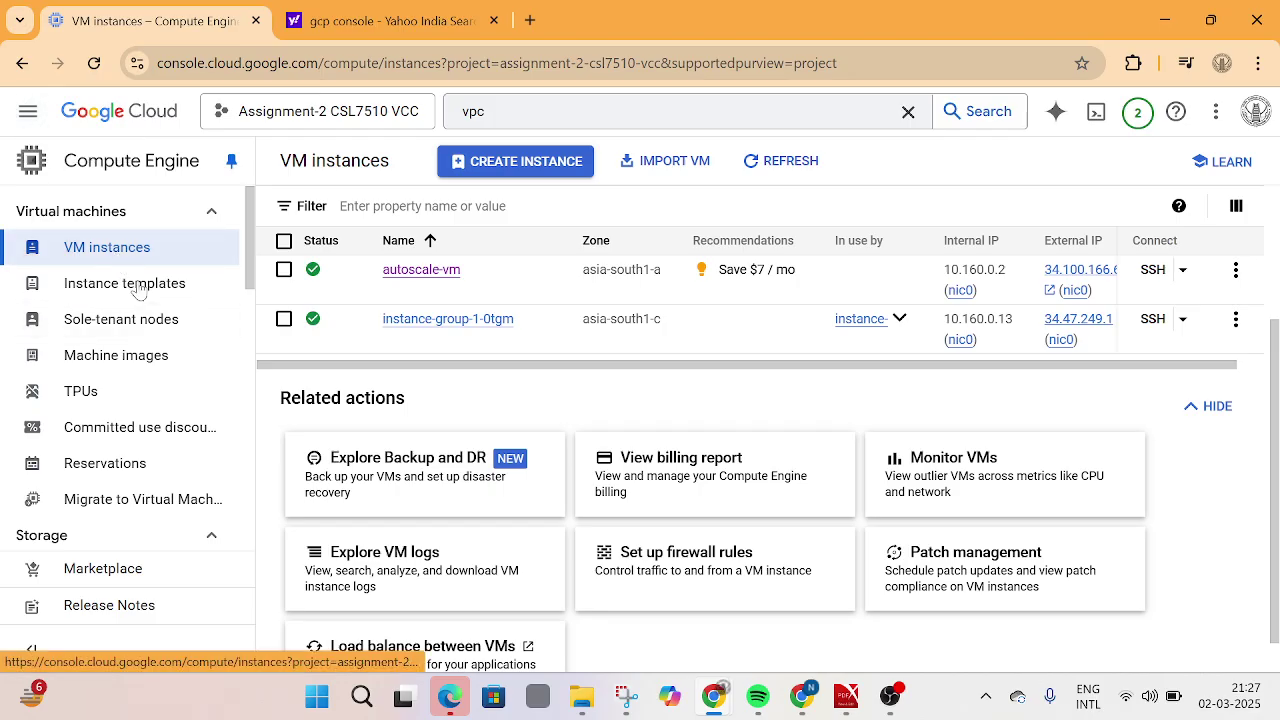
scroll(160, 330, "down", 3)
scroll(208, 313, "down", 3)
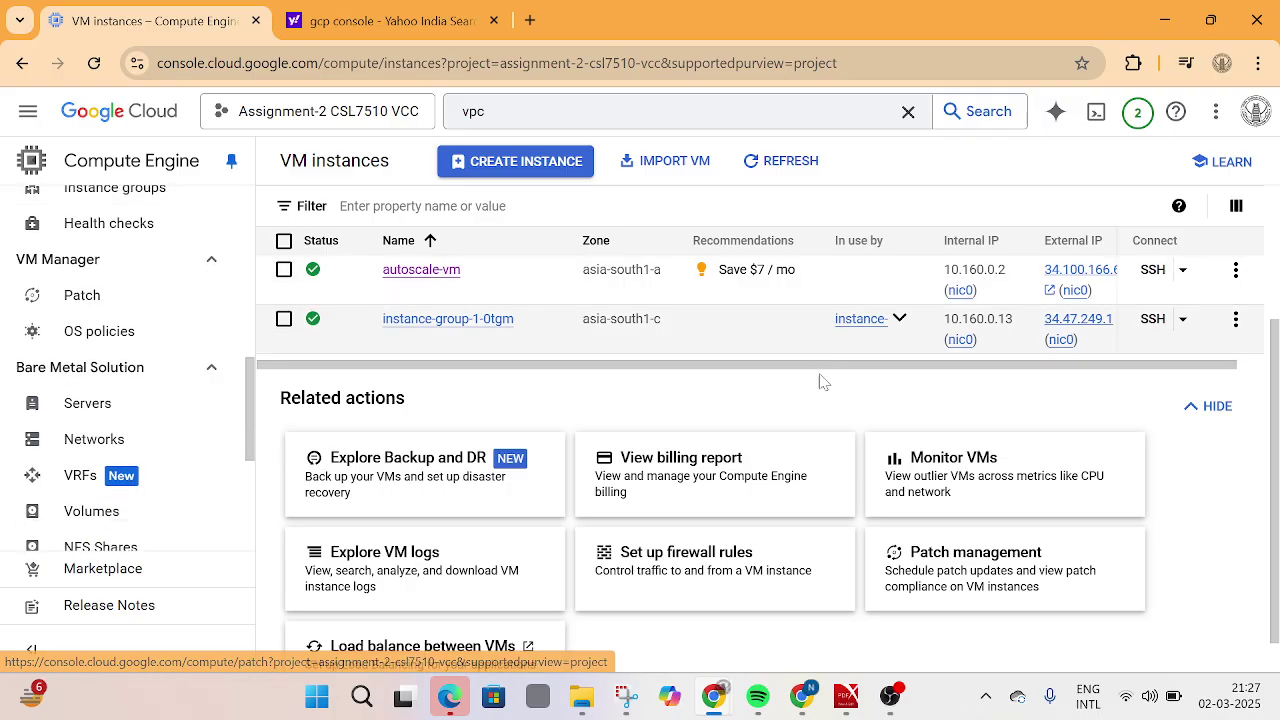
scroll(1240, 502, "up", 2)
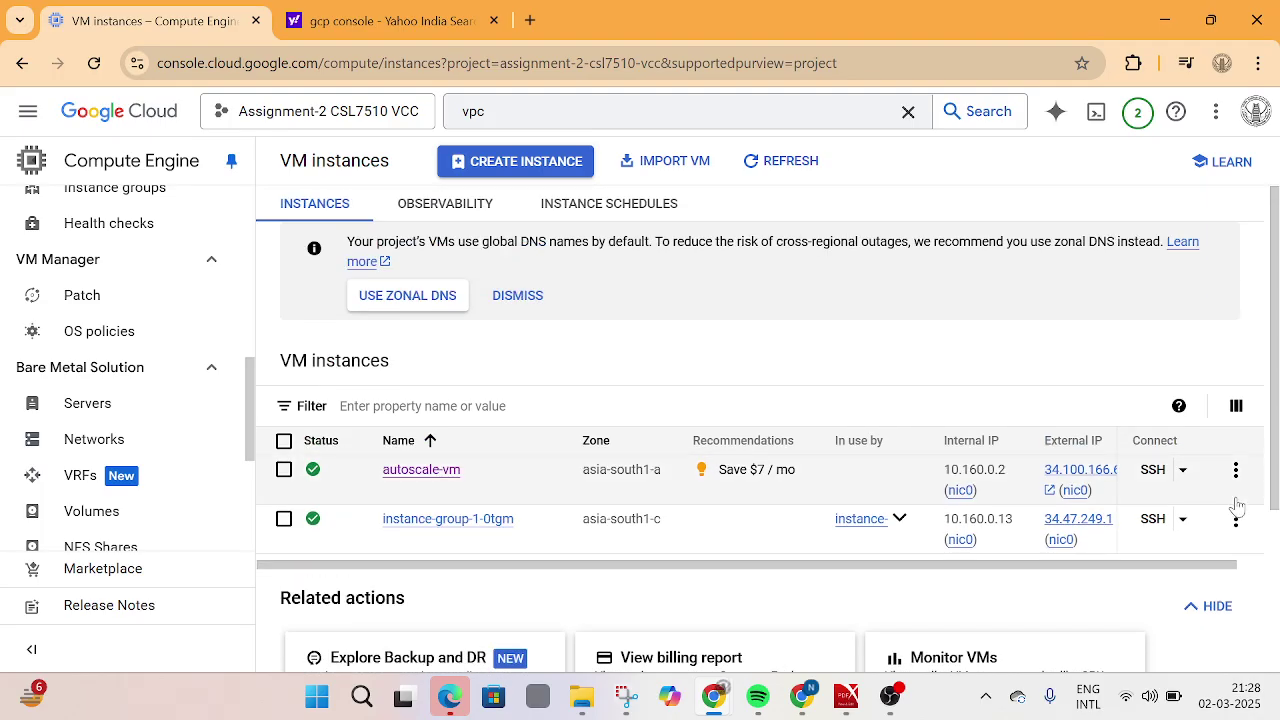
left_click(460, 210)
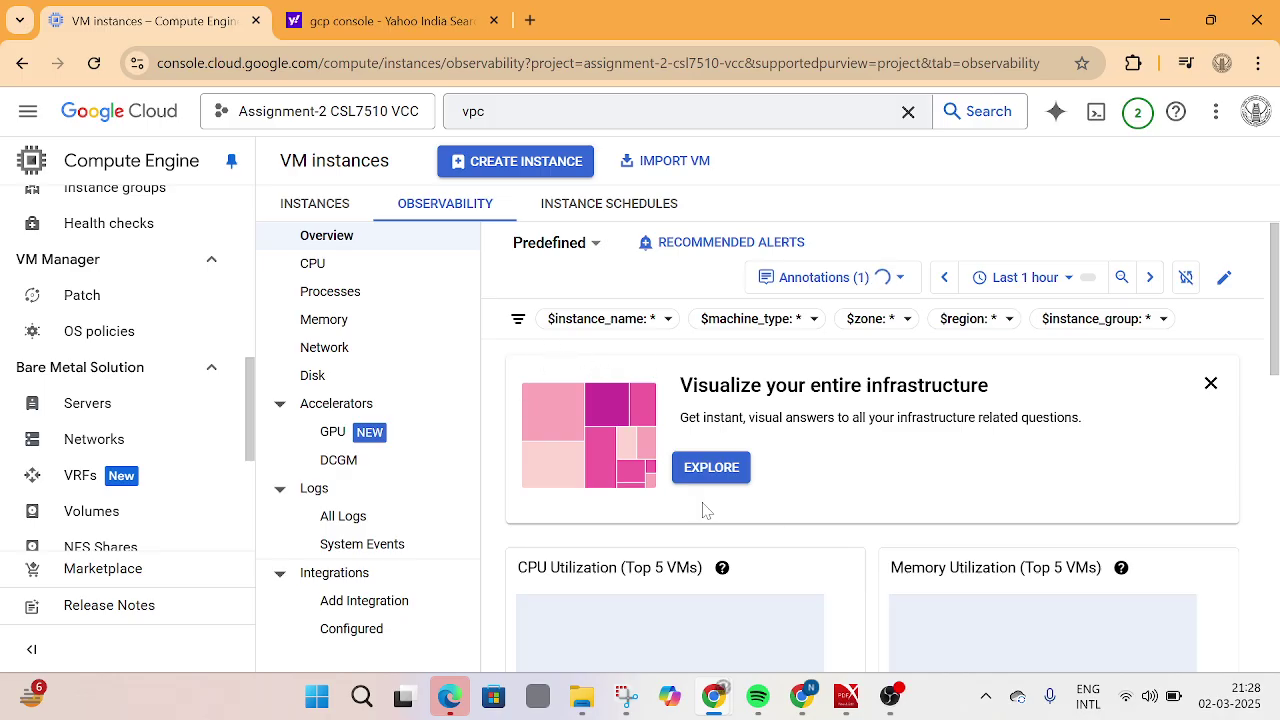
scroll(838, 568, "down", 2)
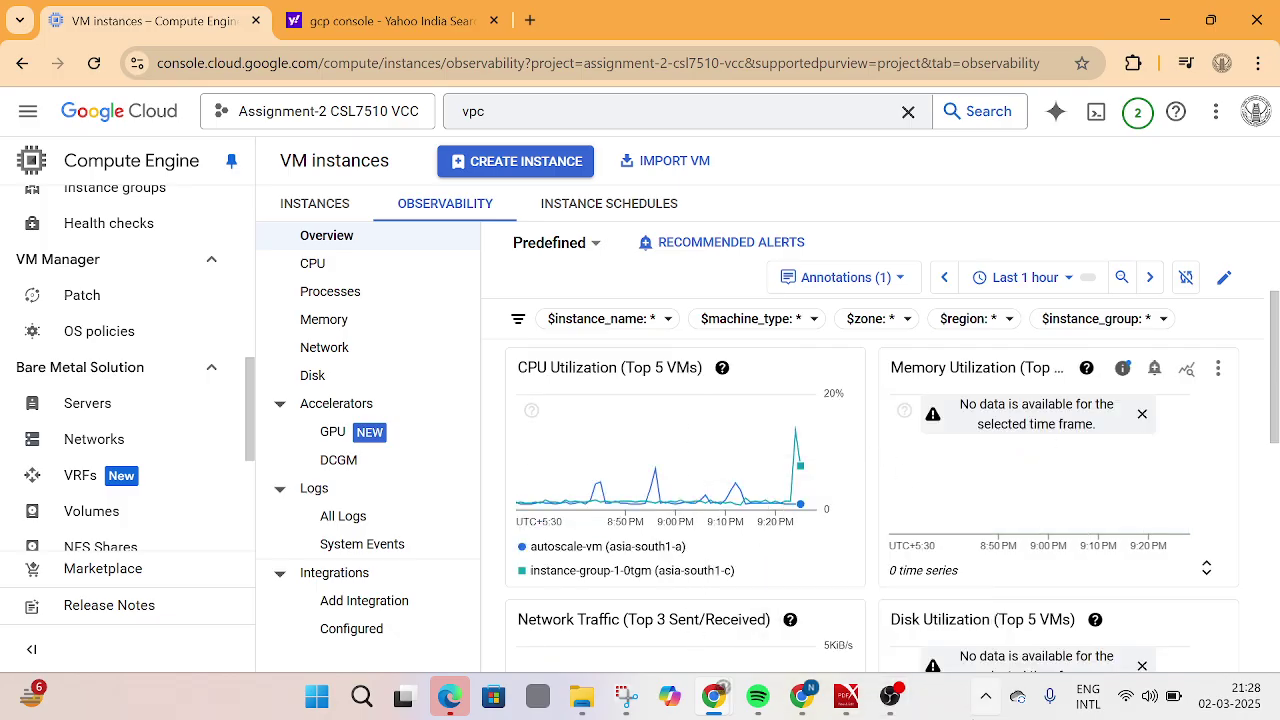
mouse_move(800, 465)
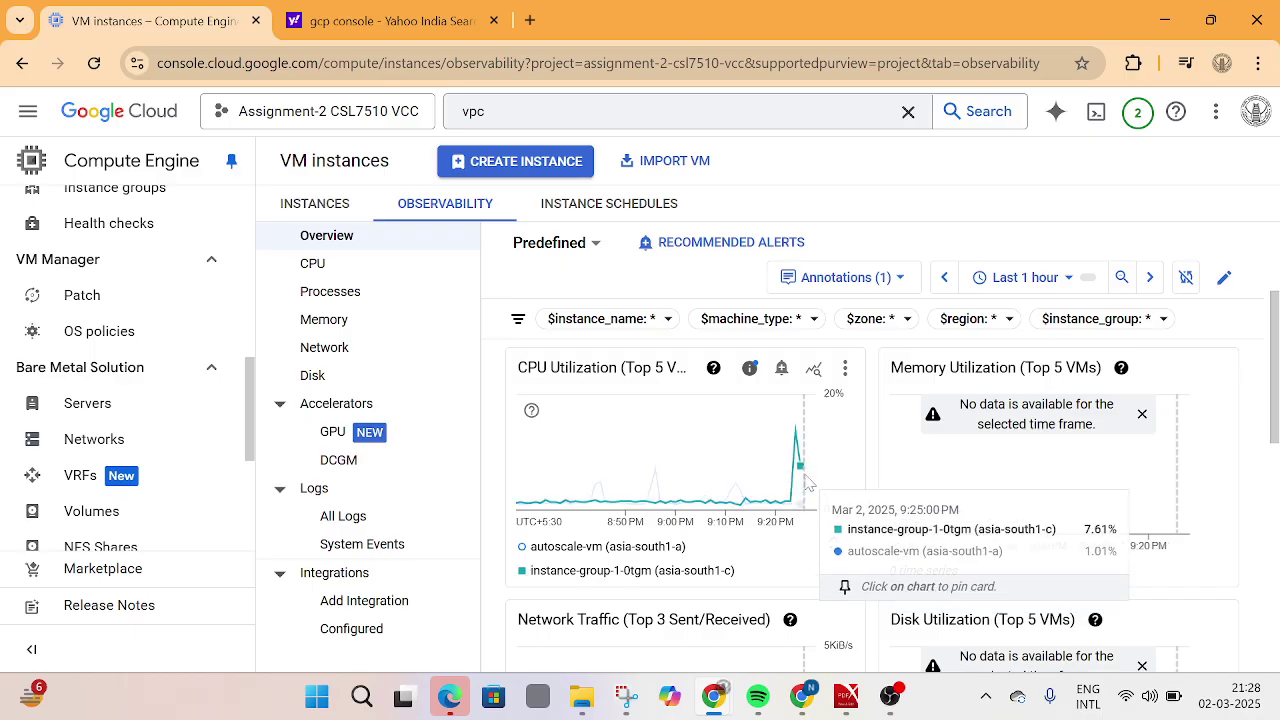